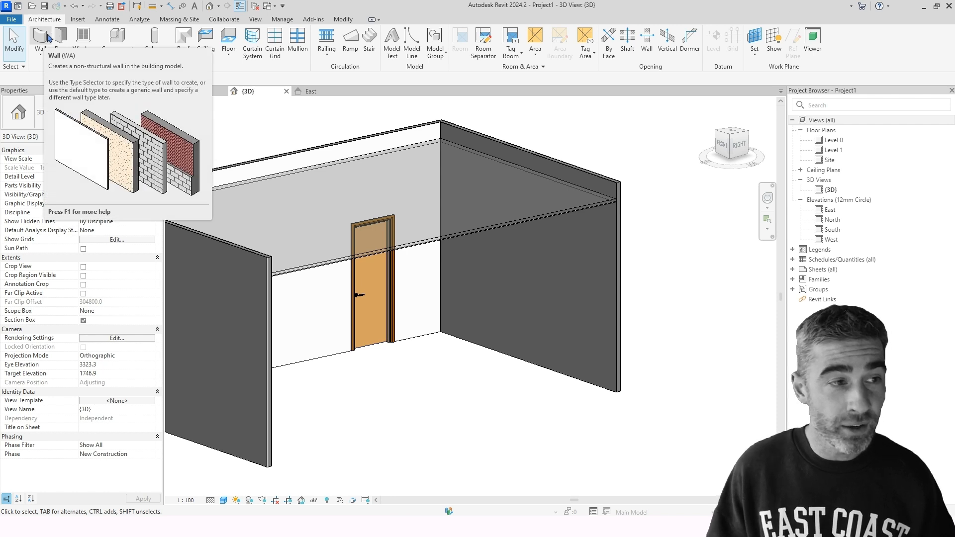
Place a trial horizontal wall sweep along the dark wall beside the door wall and delete it again.
click(39, 59)
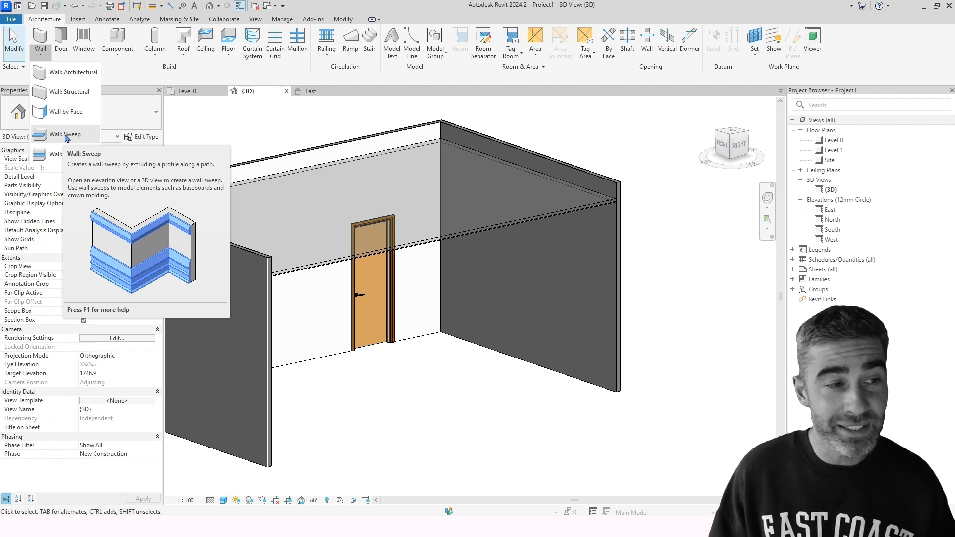
click(63, 134)
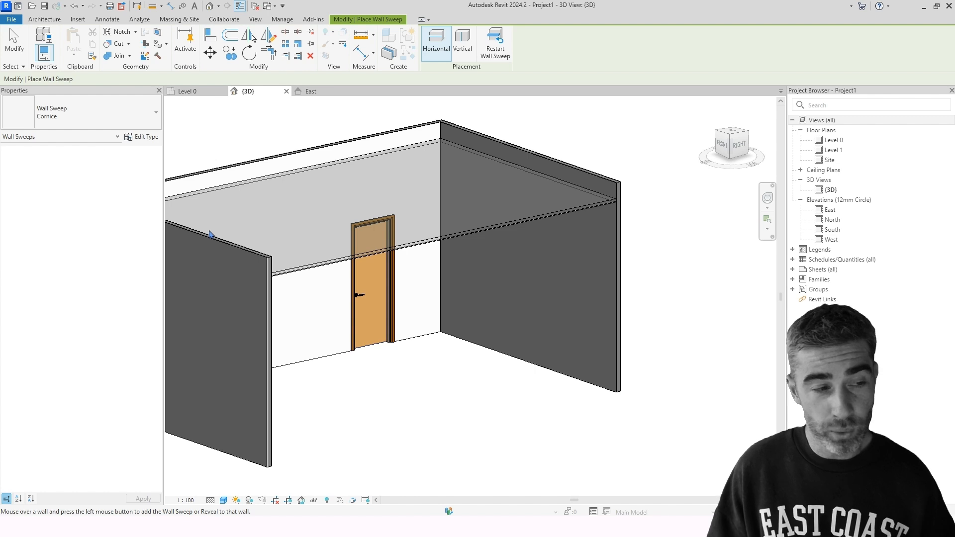
click(112, 111)
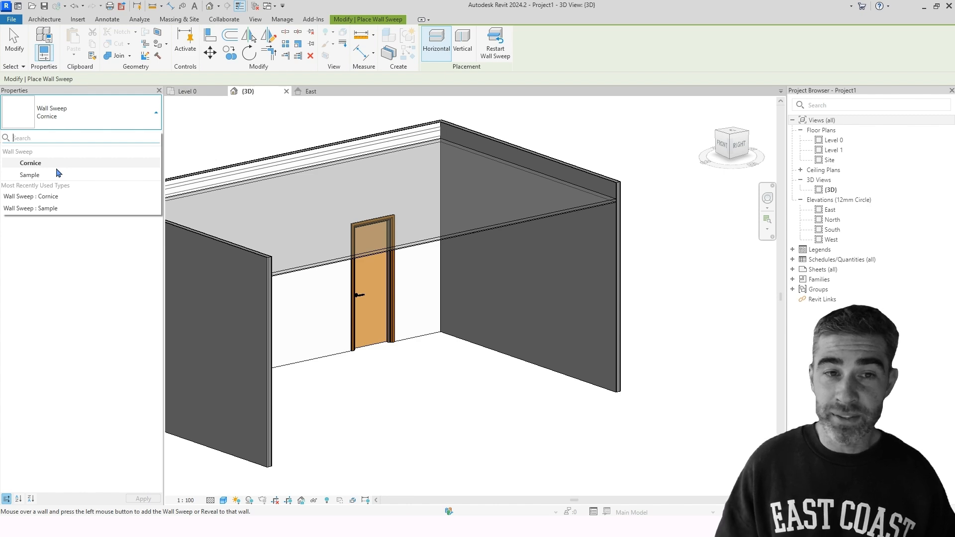
click(546, 350)
click(556, 332)
key(Escape)
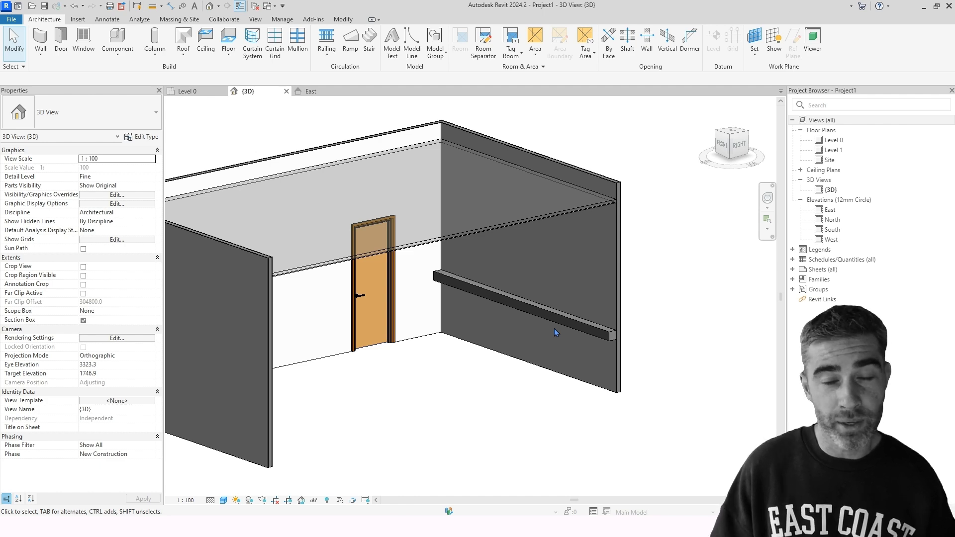
click(606, 335)
key(Delete)
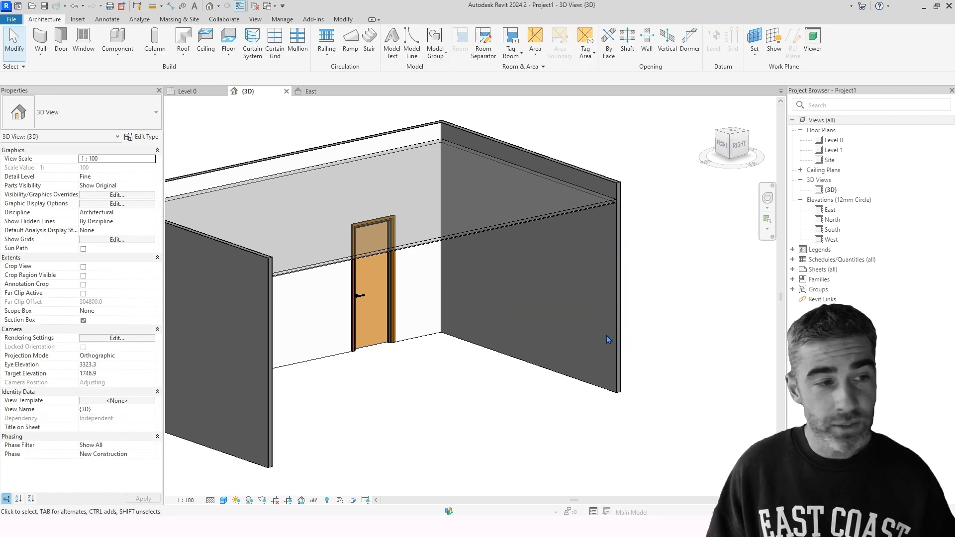
Create a new family from the Metric Profile template.
click(11, 20)
mouse_move(37, 61)
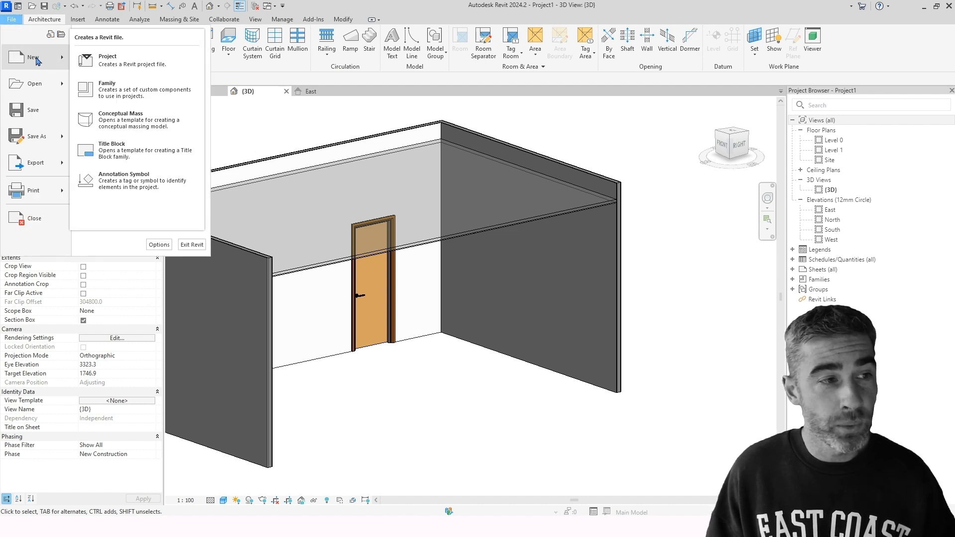
click(118, 92)
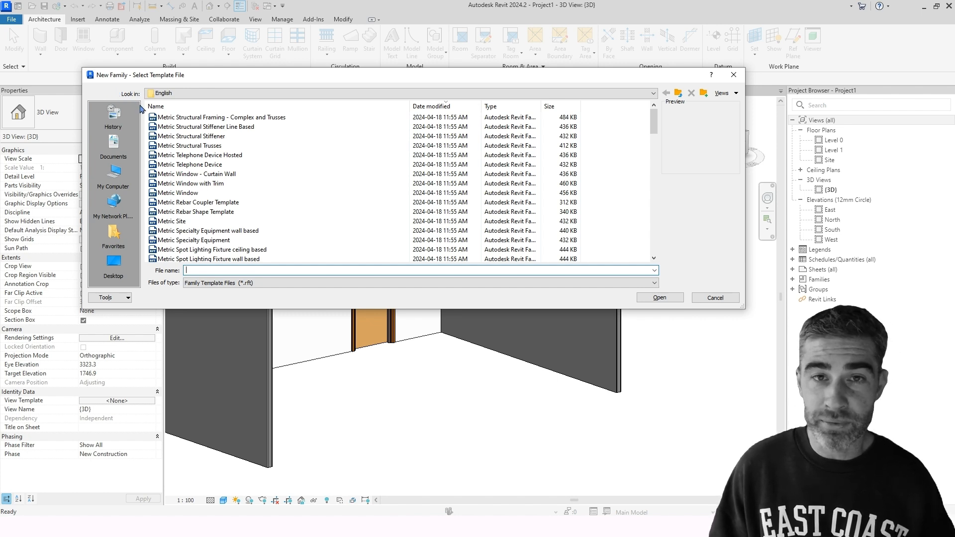
scroll(229, 188, down, 10)
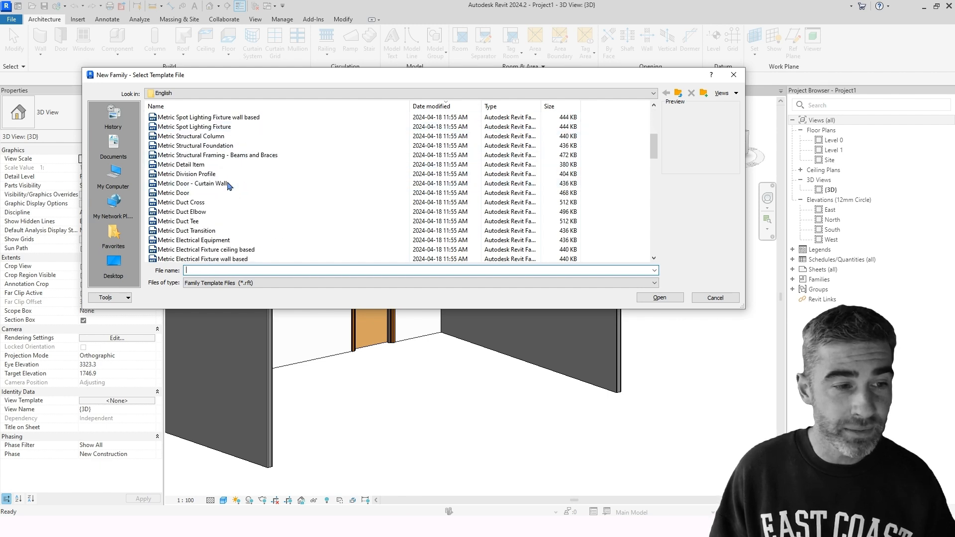
scroll(230, 188, down, 8)
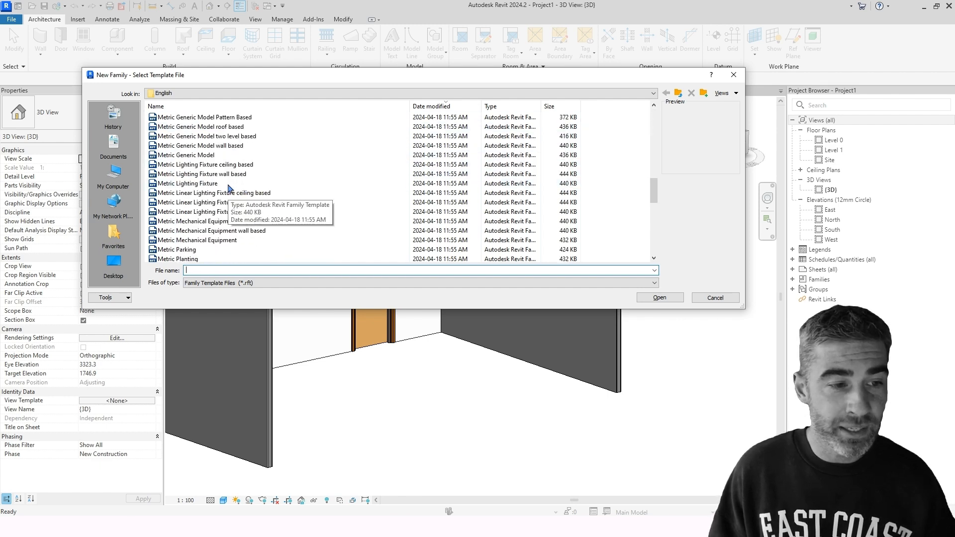
click(209, 232)
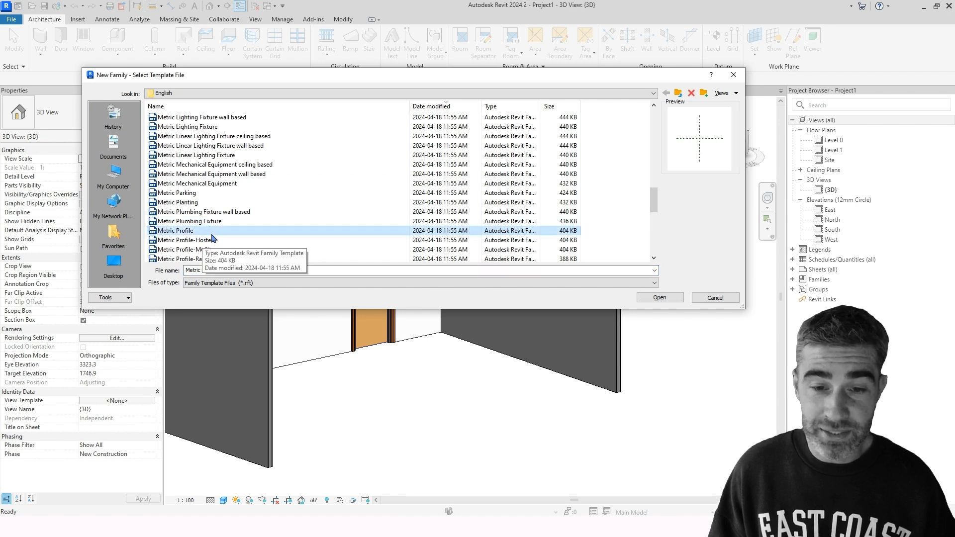
click(650, 299)
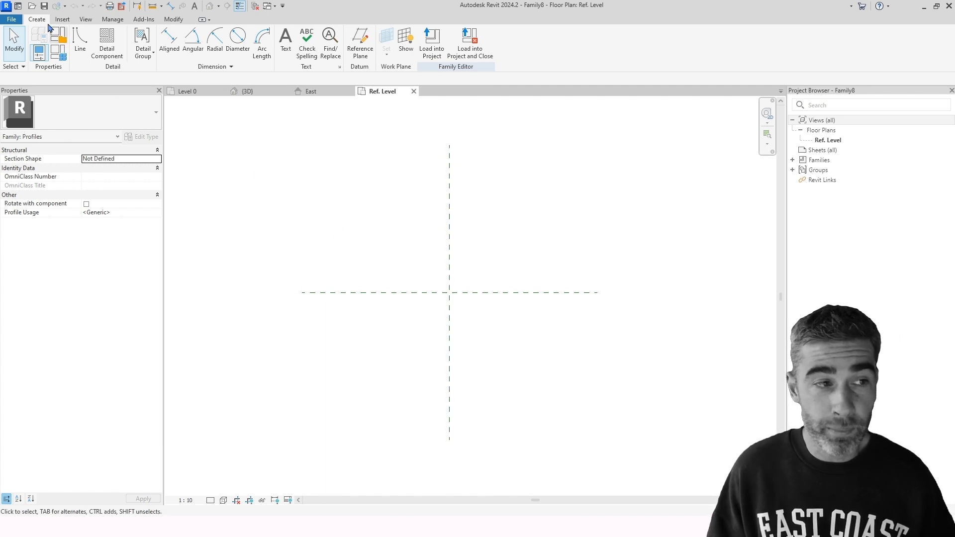
click(80, 40)
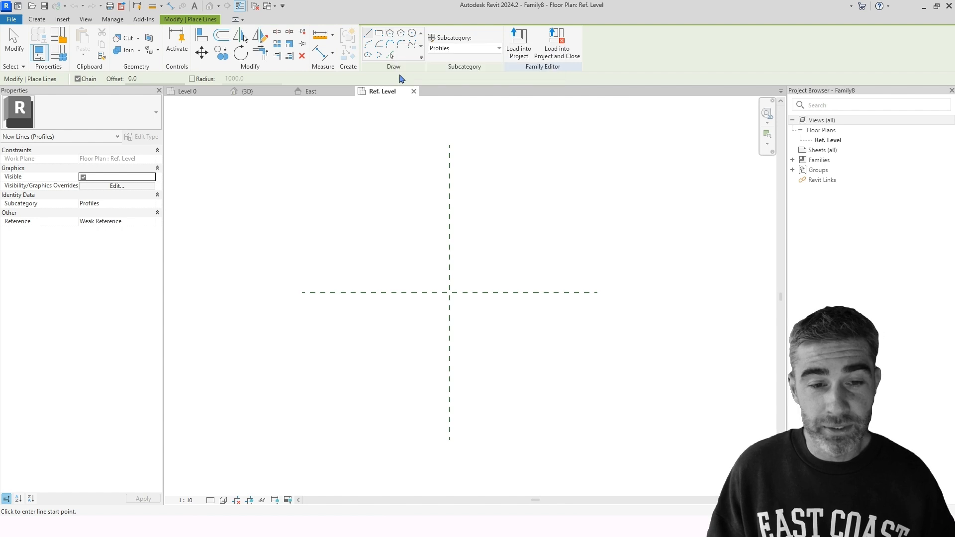
key(Escape)
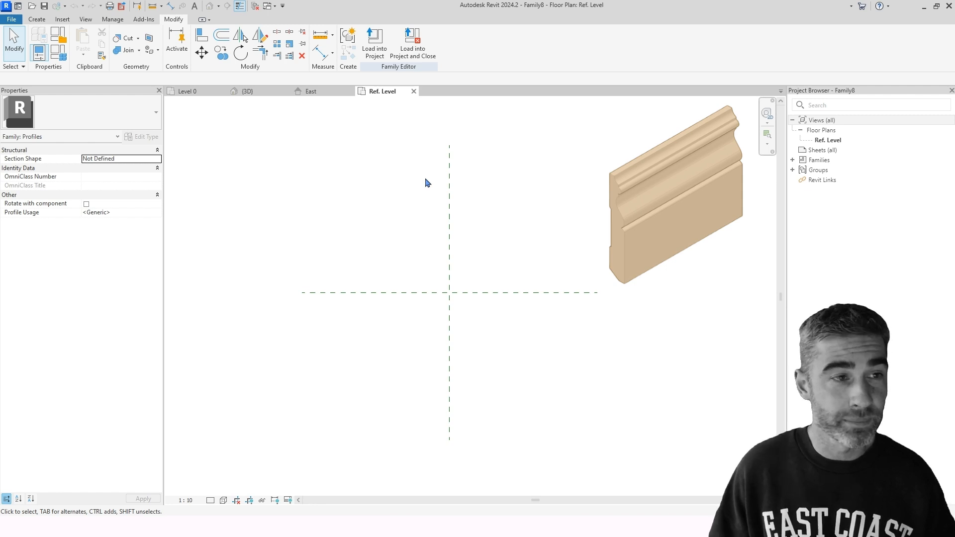
Import the CAD file BASE.dwg into the Ref. Level view with auto origin-to-internal-origin positioning.
click(63, 21)
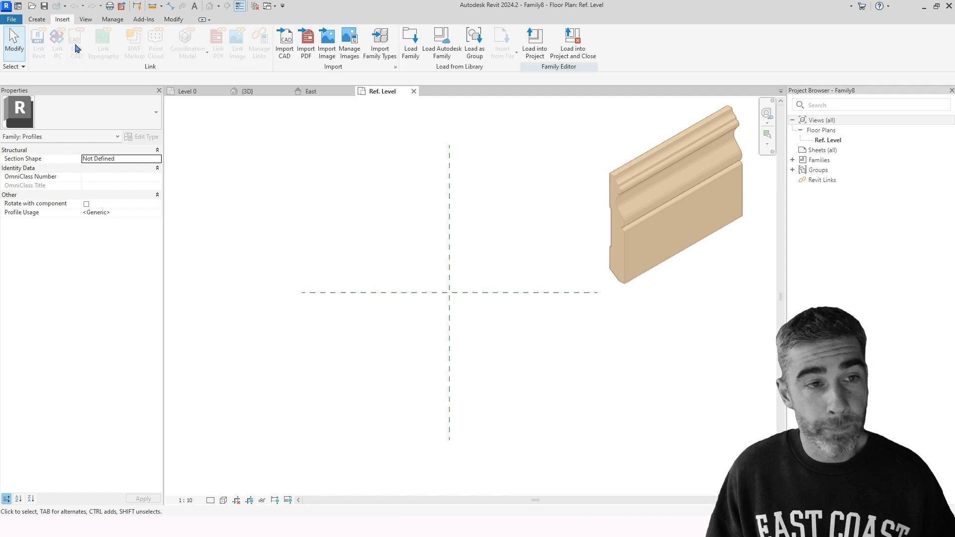
click(286, 48)
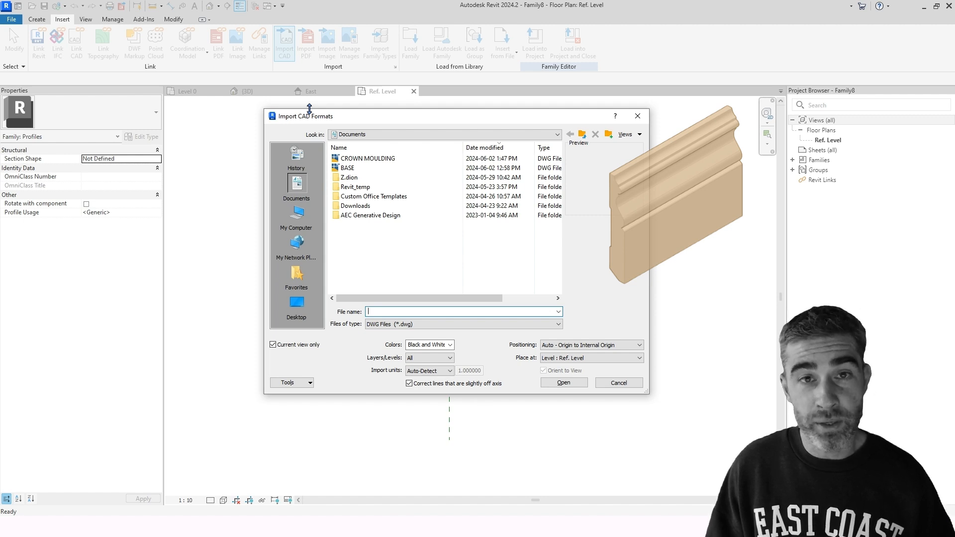
click(360, 169)
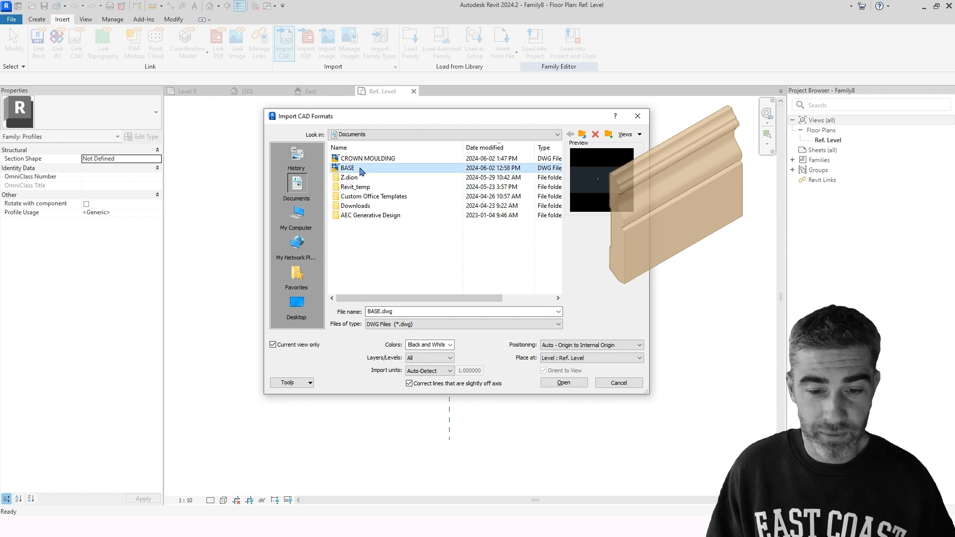
click(573, 384)
scroll(475, 366, down, 5)
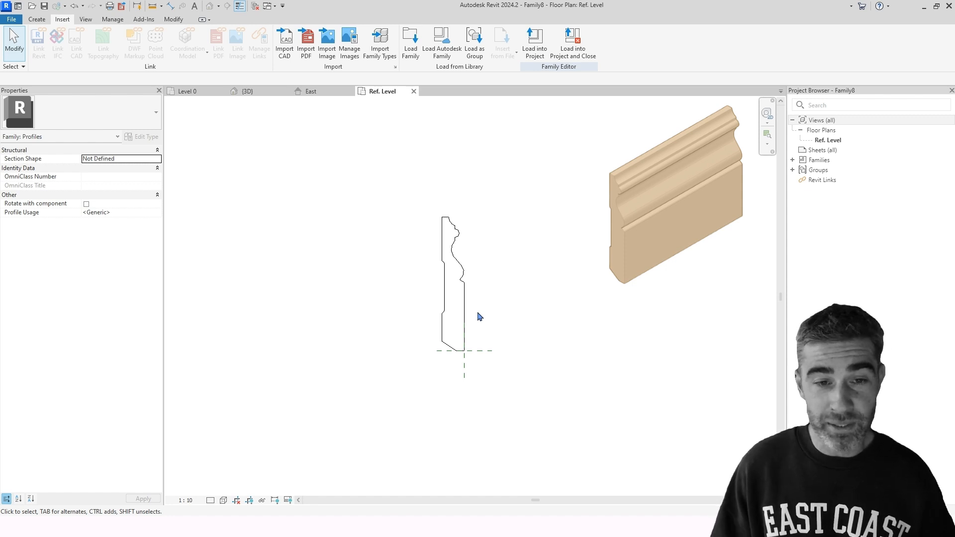
scroll(477, 309, up, 3)
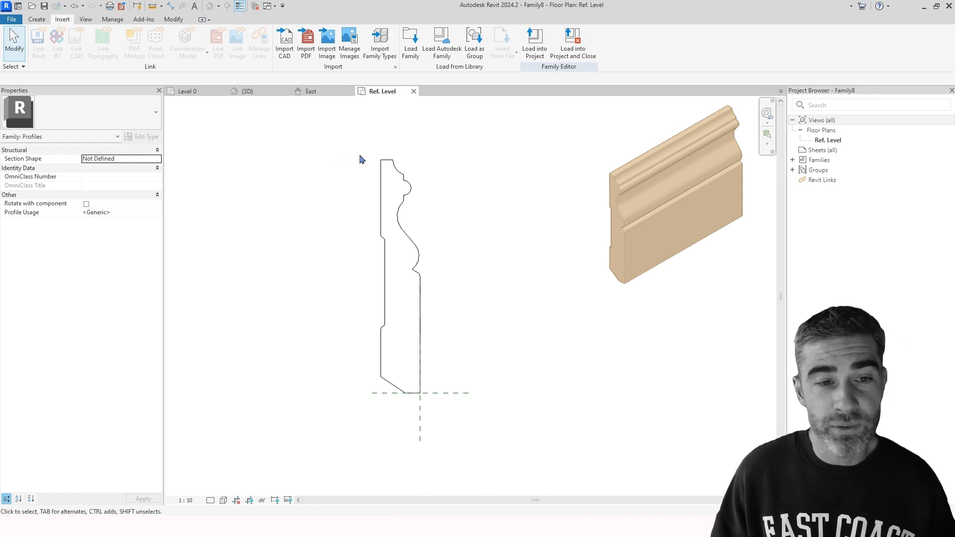
Set the scale factor of the imported BASE.dwg symbol to 1.
click(378, 165)
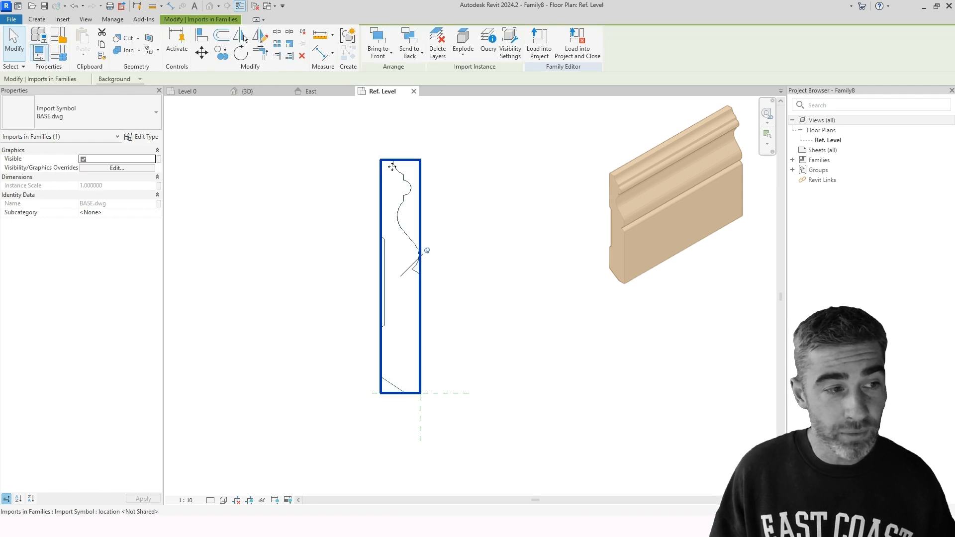
click(145, 137)
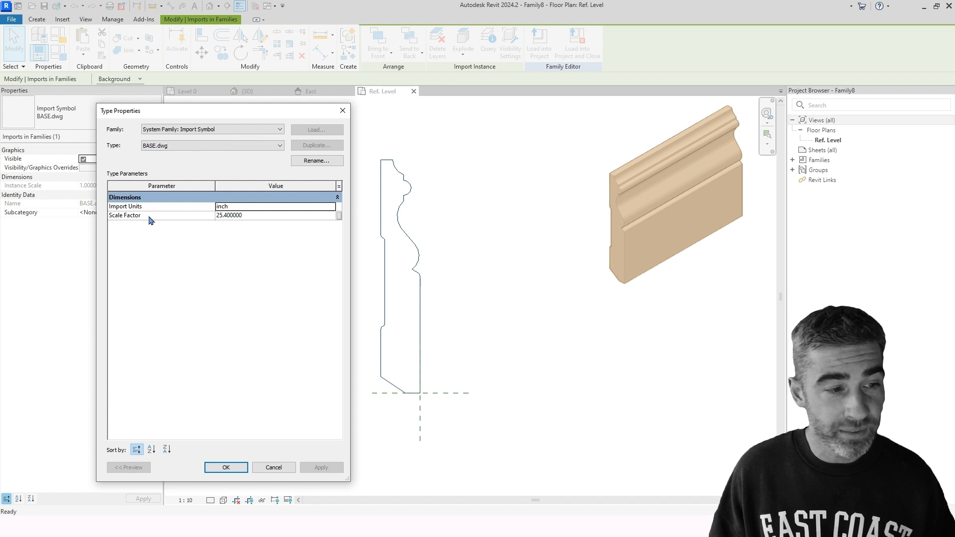
click(252, 217)
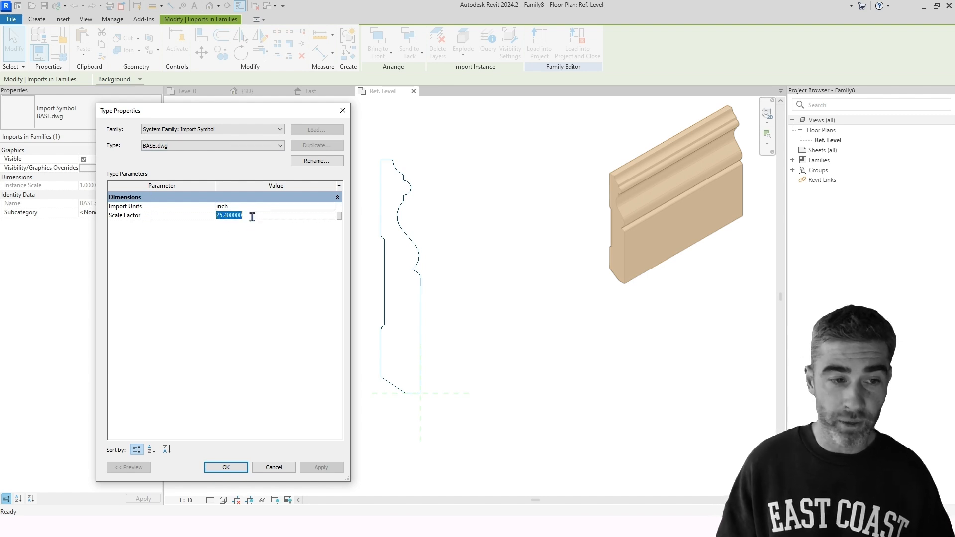
text(1)
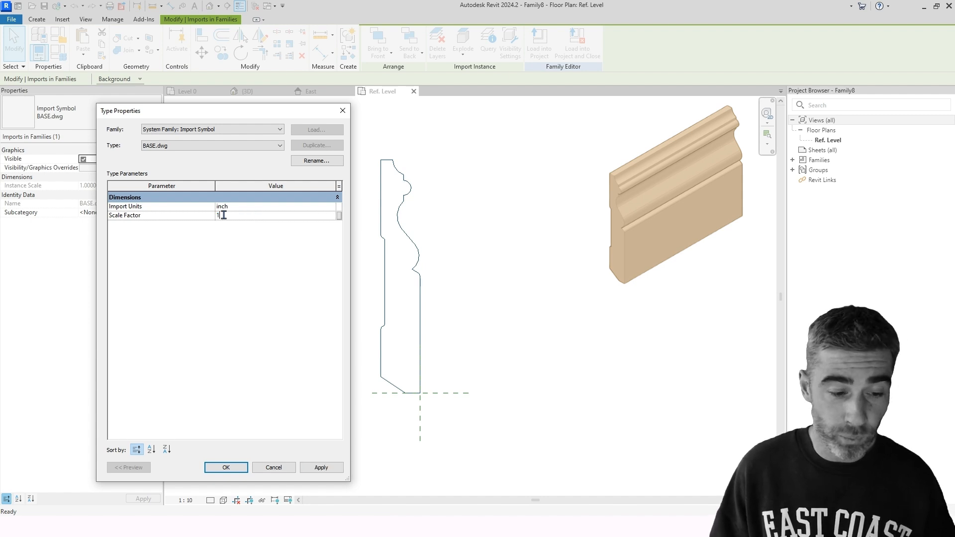
click(227, 467)
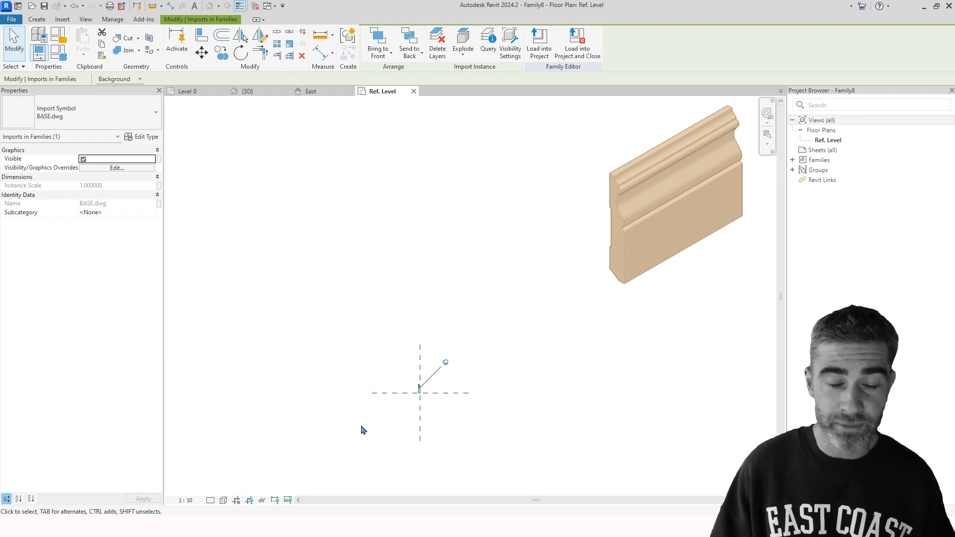
scroll(412, 407, up, 1)
key(Delete)
scroll(386, 414, up, 3)
middle_drag(386, 415, 364, 363)
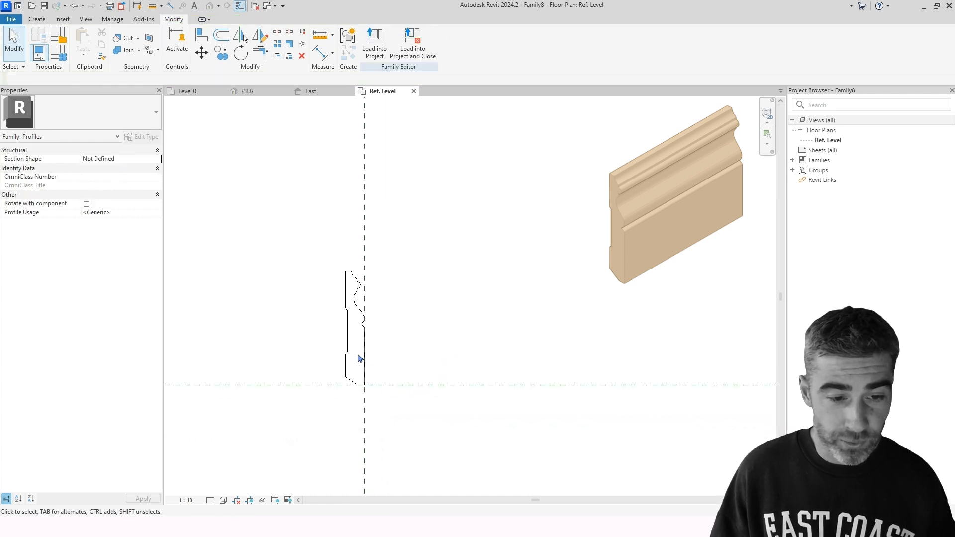
click(202, 35)
click(365, 264)
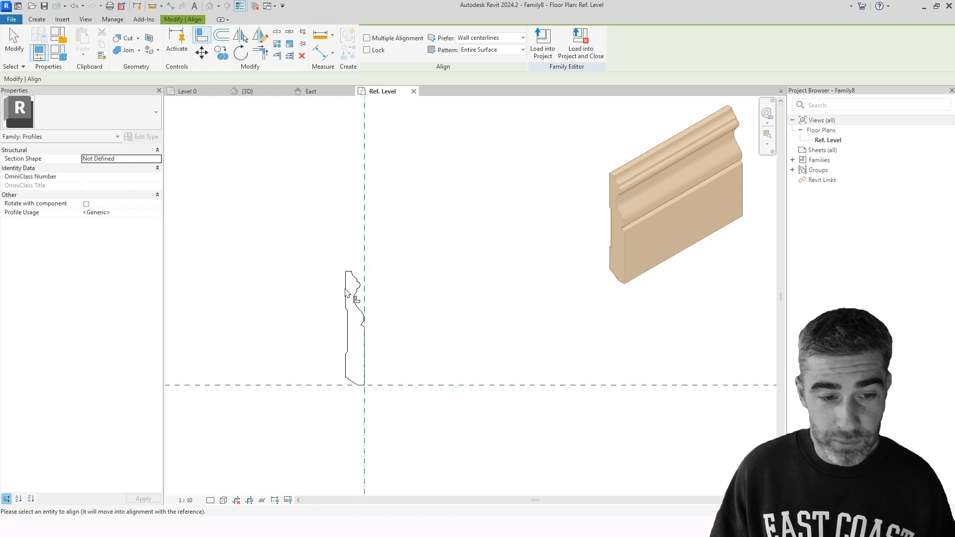
key(Escape)
key(Escape)
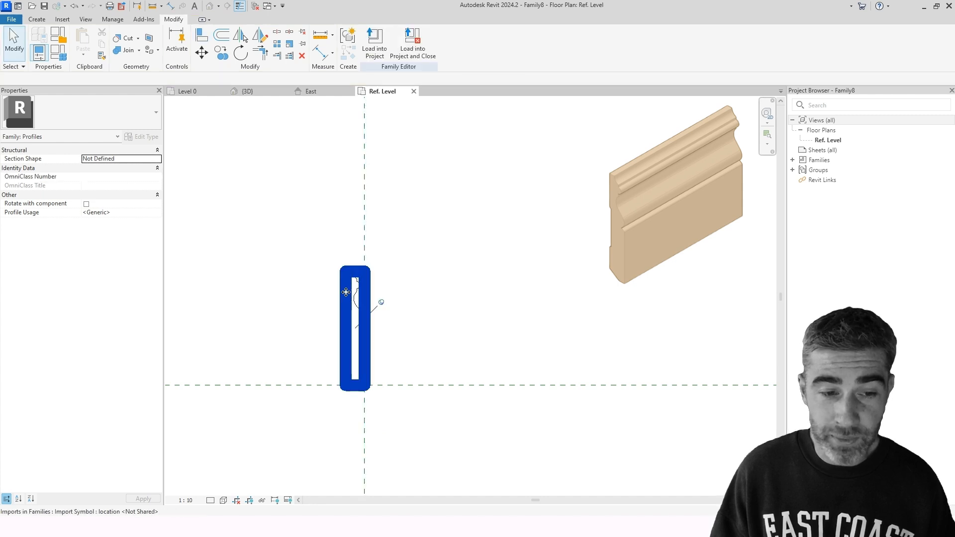
Unpin the imported BASE.dwg symbol so its position can be changed.
click(346, 295)
click(373, 300)
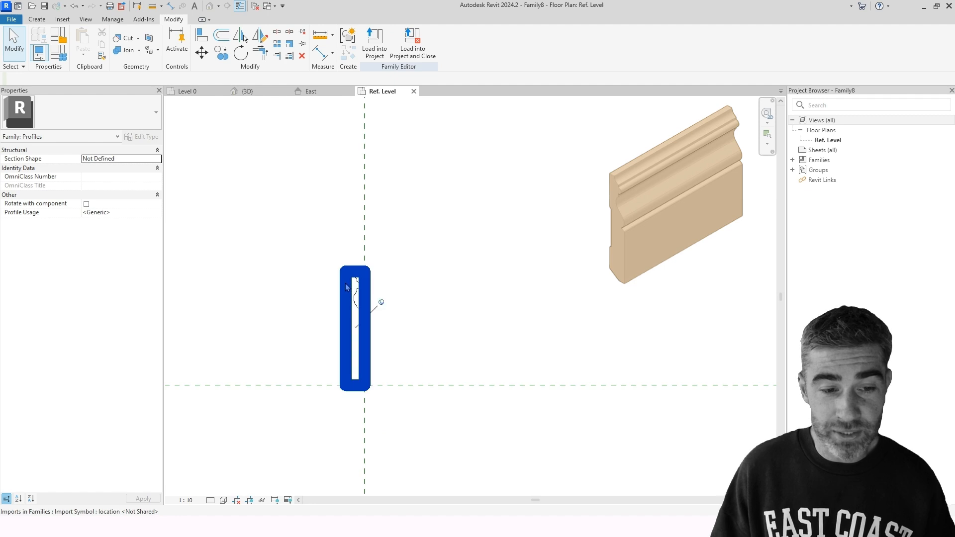
click(361, 321)
click(382, 303)
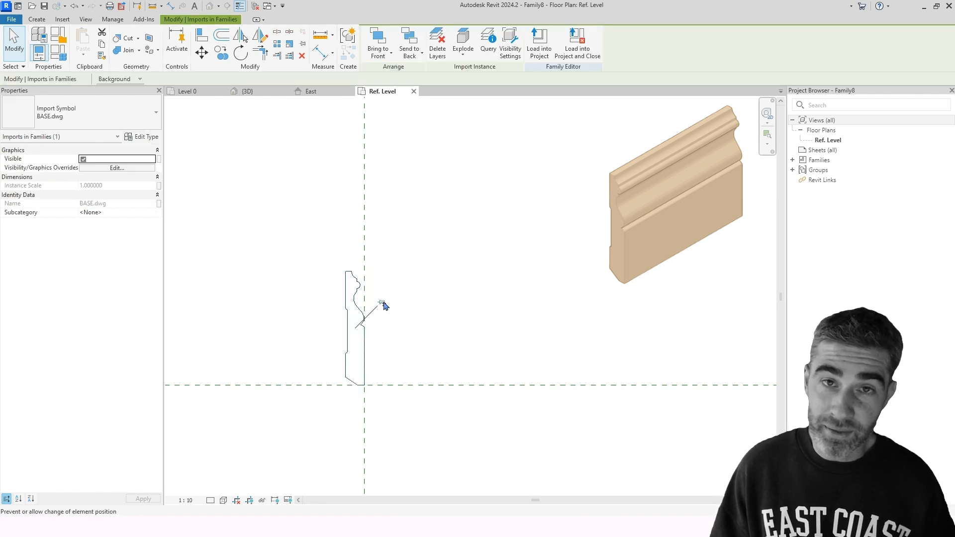
Align the back edge of the imported base profile to the vertical reference plane.
key(a)
key(l)
click(363, 239)
click(347, 293)
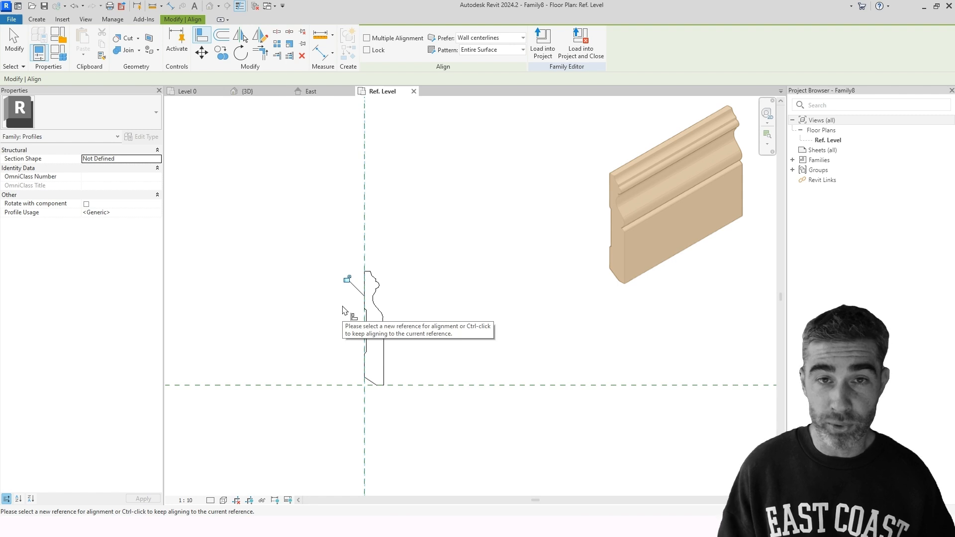
scroll(401, 326, down, 2)
key(Escape)
key(Escape)
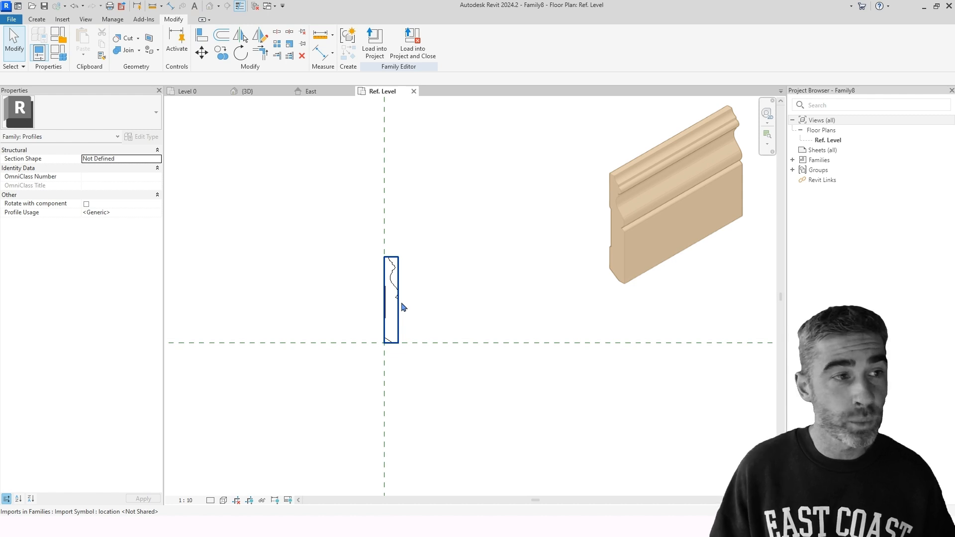
click(42, 23)
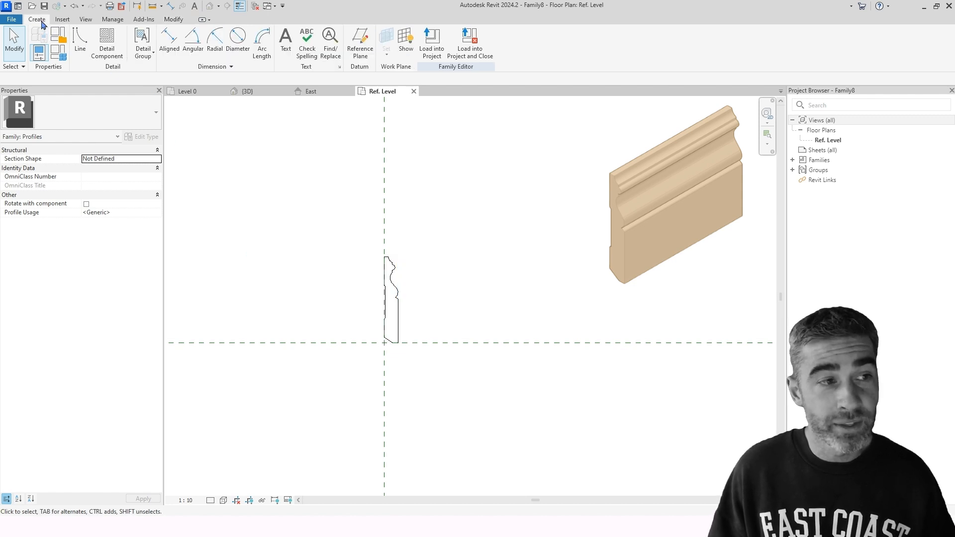
click(79, 41)
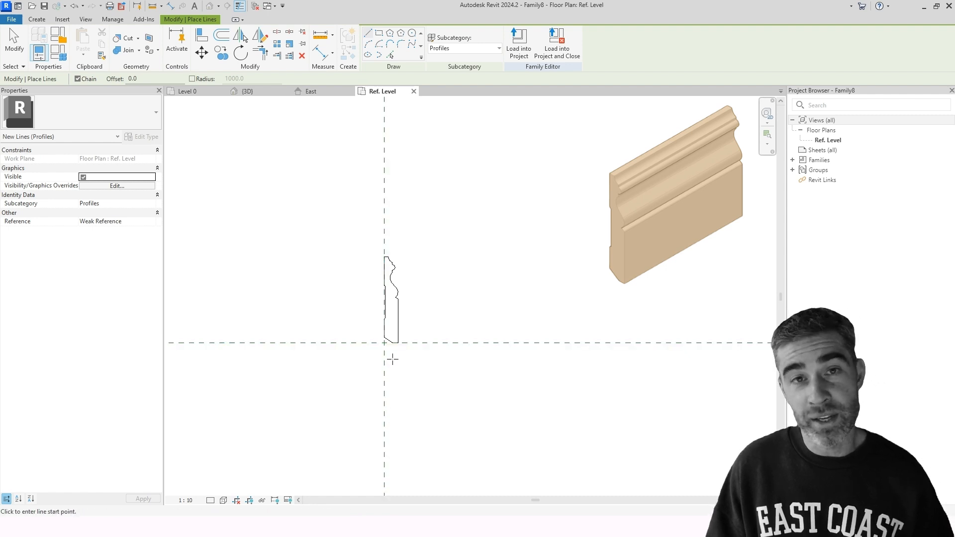
scroll(390, 358, up, 4)
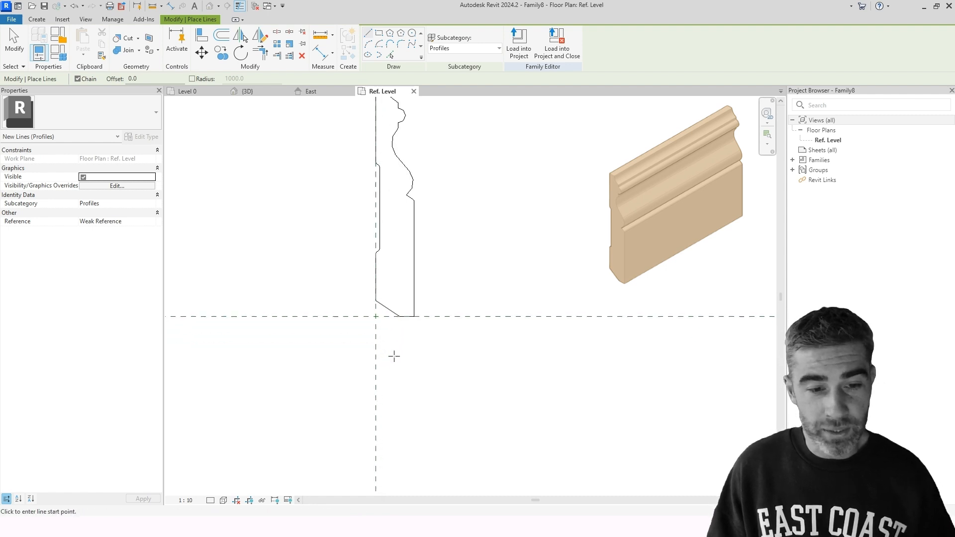
click(401, 312)
click(429, 312)
key(Escape)
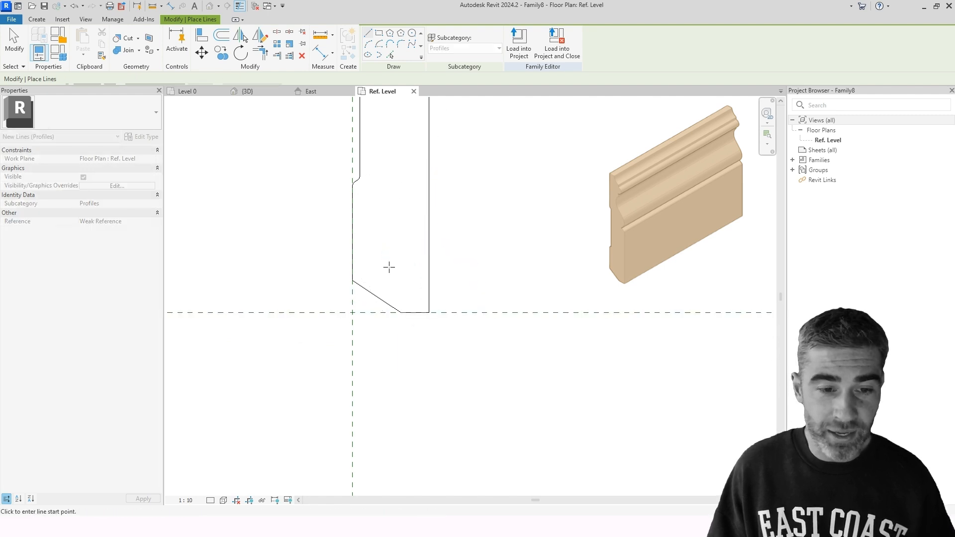
key(Escape)
Trace the whole connected outline of the imported base drawing as profile lines using Pick Lines.
click(33, 20)
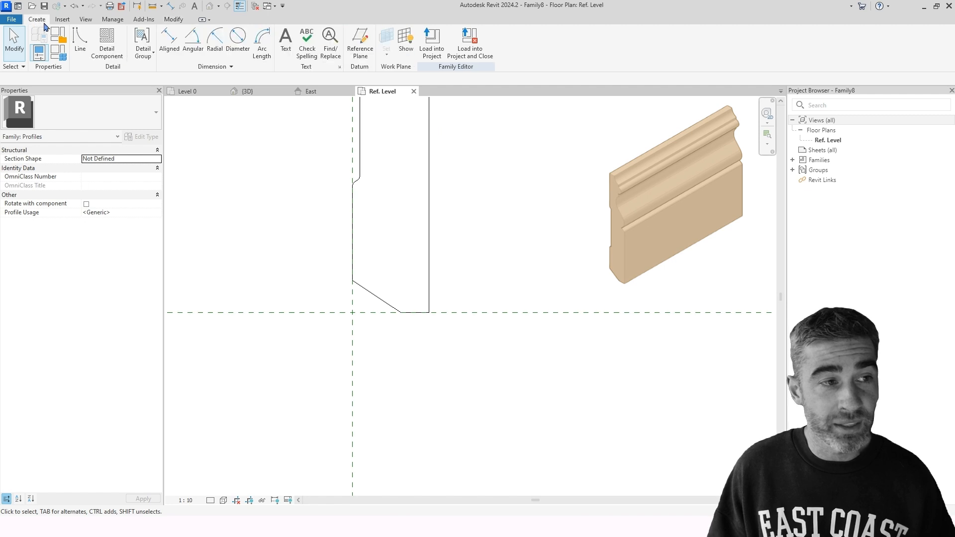
click(81, 43)
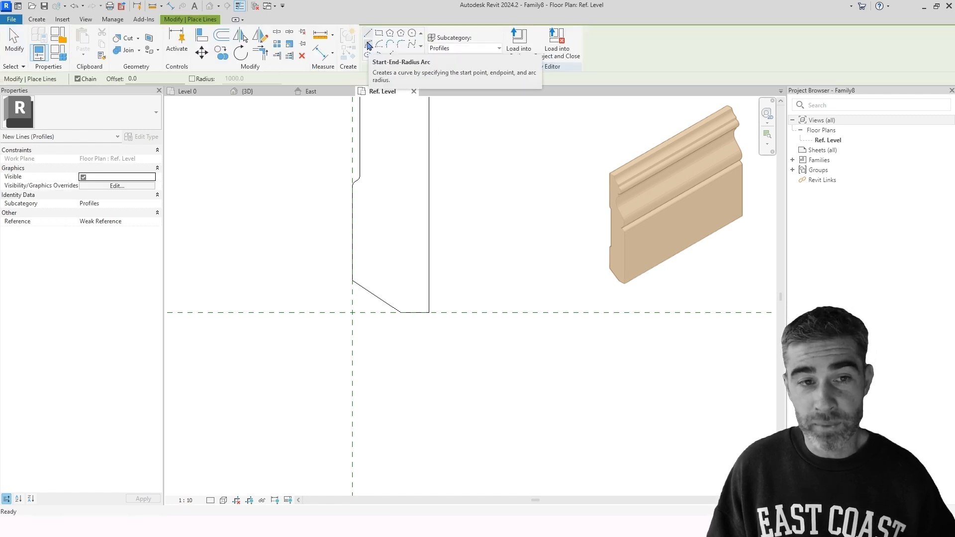
scroll(393, 253, down, 2)
middle_drag(399, 197, 405, 211)
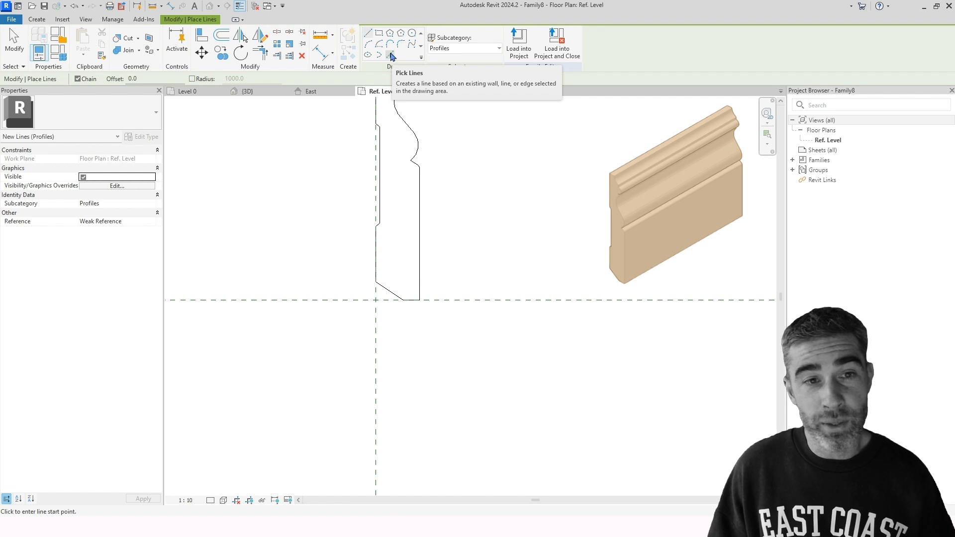
click(392, 55)
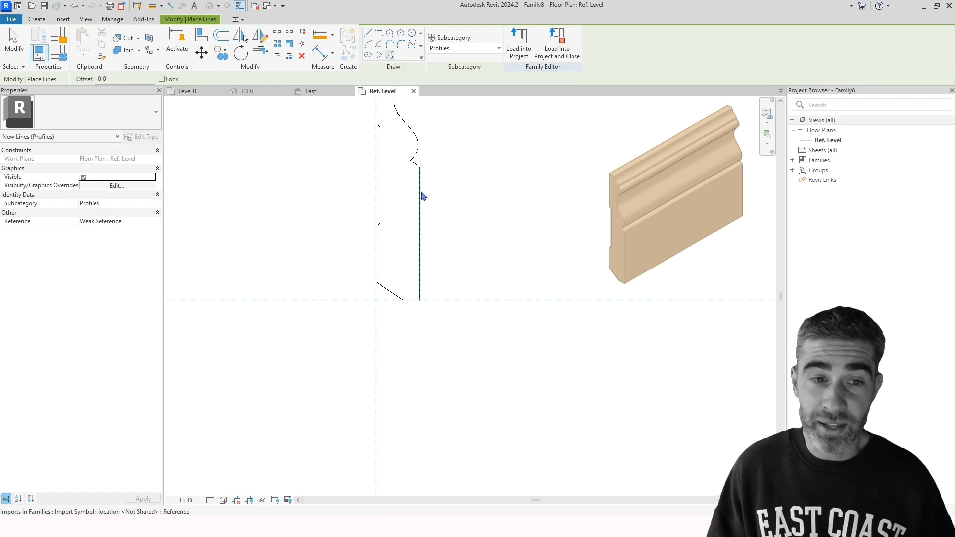
scroll(402, 227, down, 1)
middle_drag(410, 200, 409, 243)
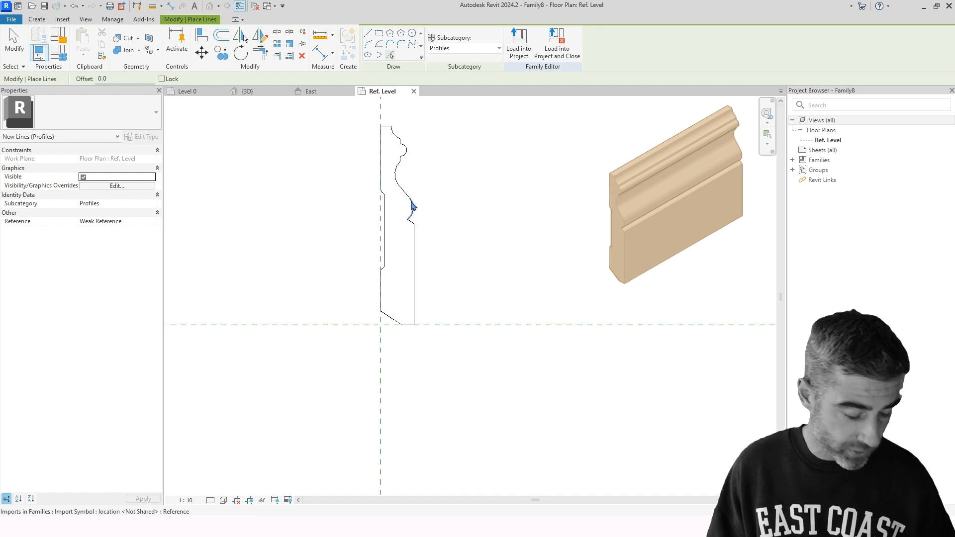
key(Tab)
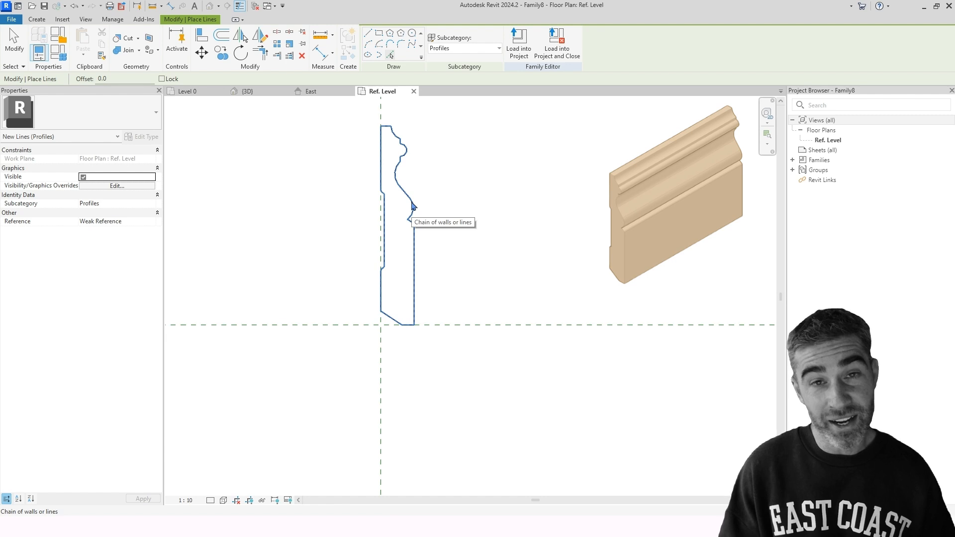
key(Tab)
click(415, 206)
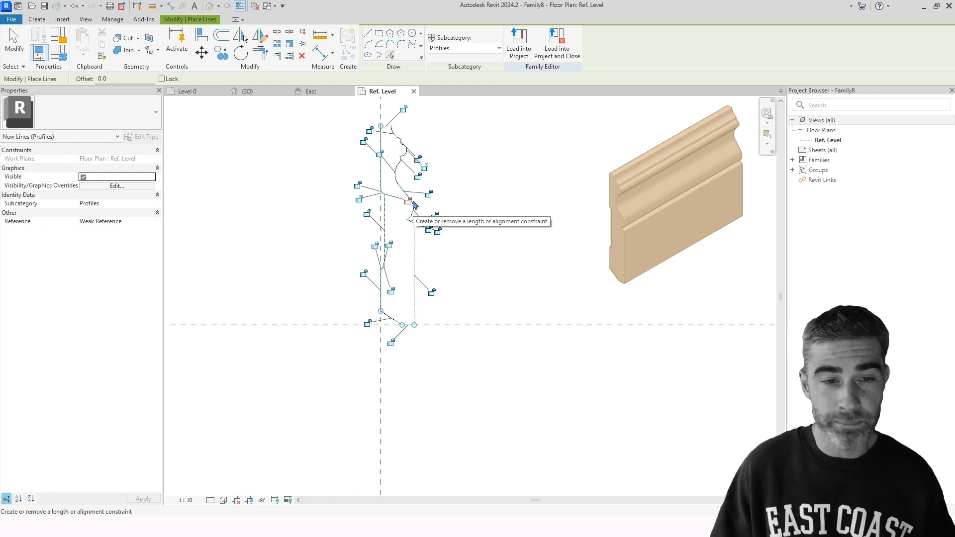
key(Escape)
key(Escape)
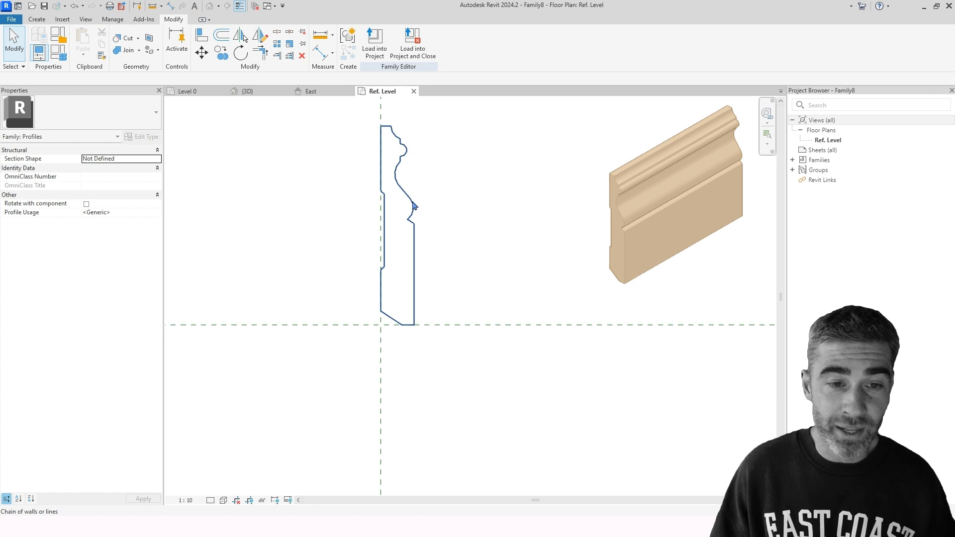
click(414, 206)
key(Escape)
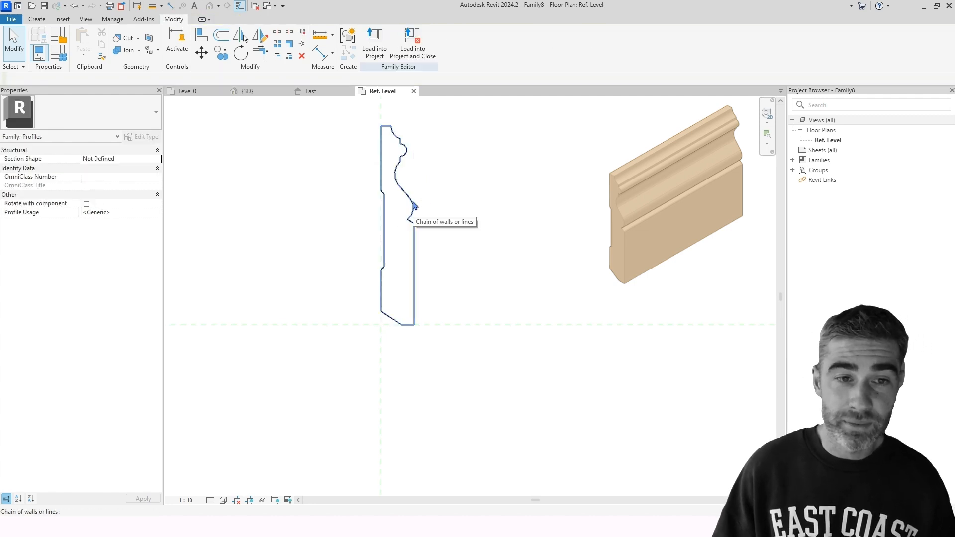
middle_drag(414, 206, 429, 207)
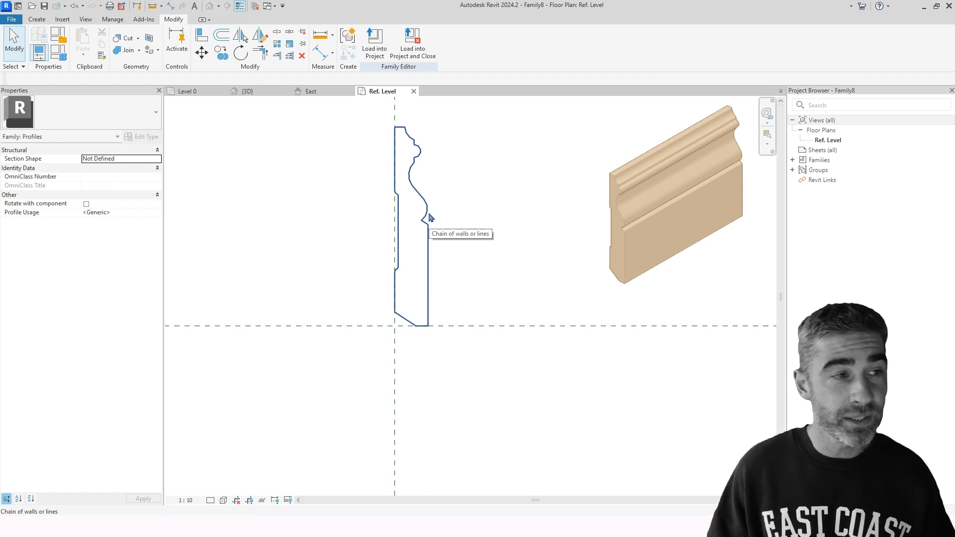
Save the profile family as Base in the Documents folder and load it into the room project.
click(11, 20)
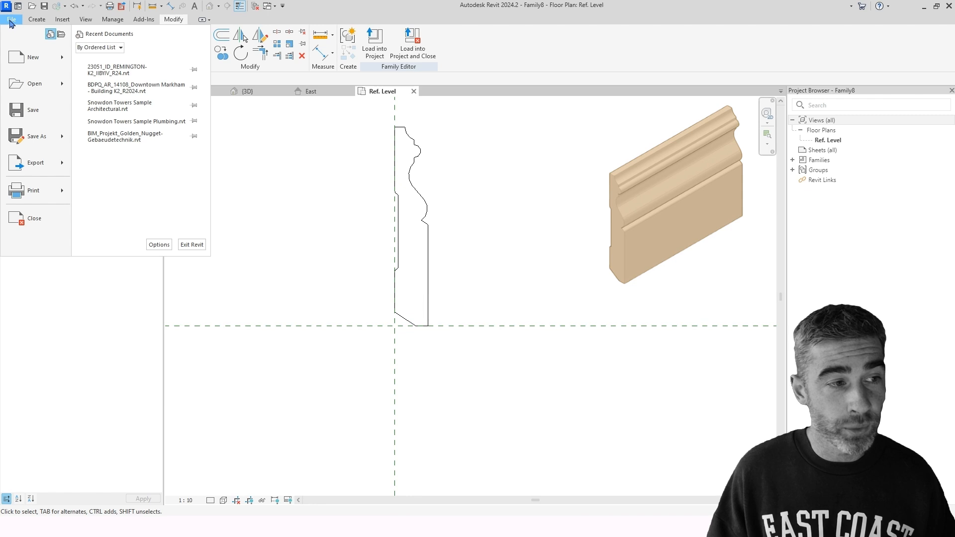
click(30, 110)
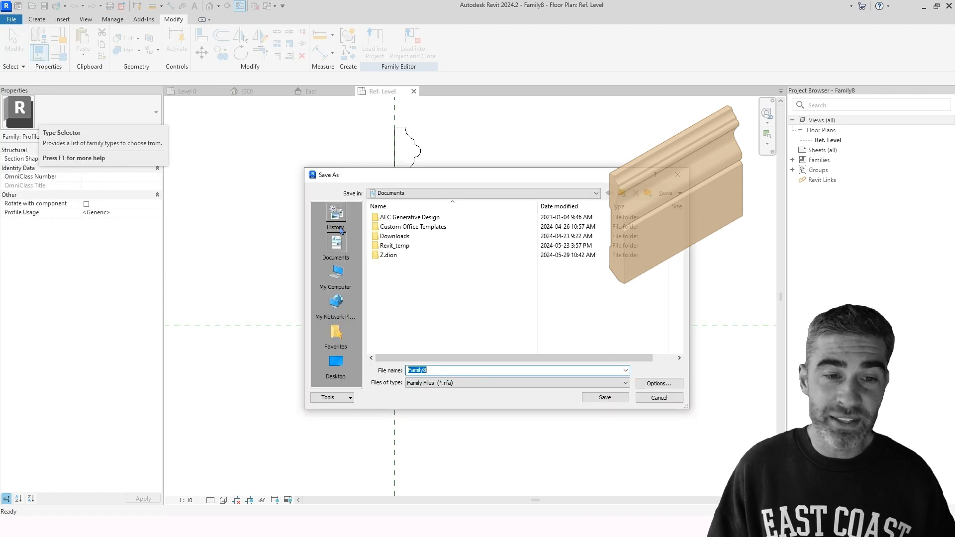
drag(439, 176, 423, 162)
drag(423, 355, 379, 360)
text(Ba)
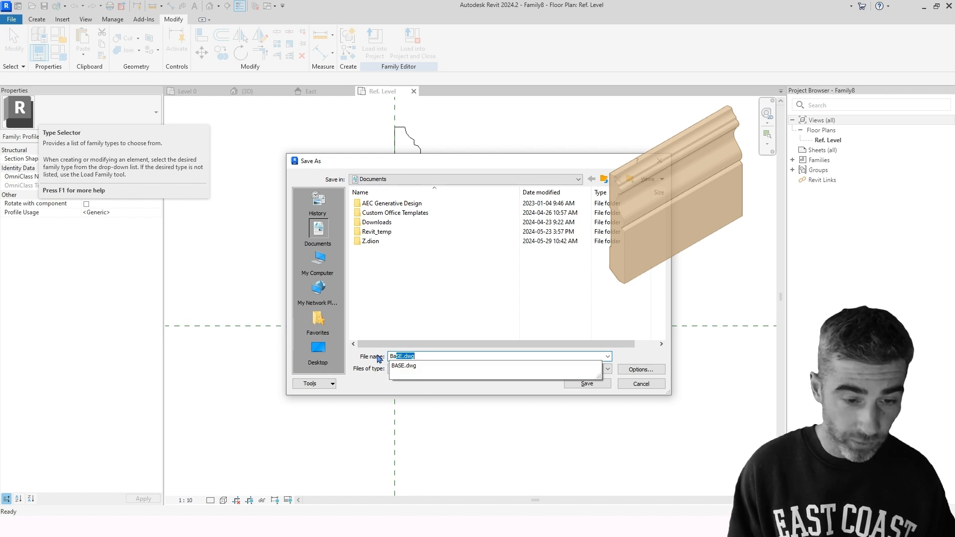
text(se)
key(Delete)
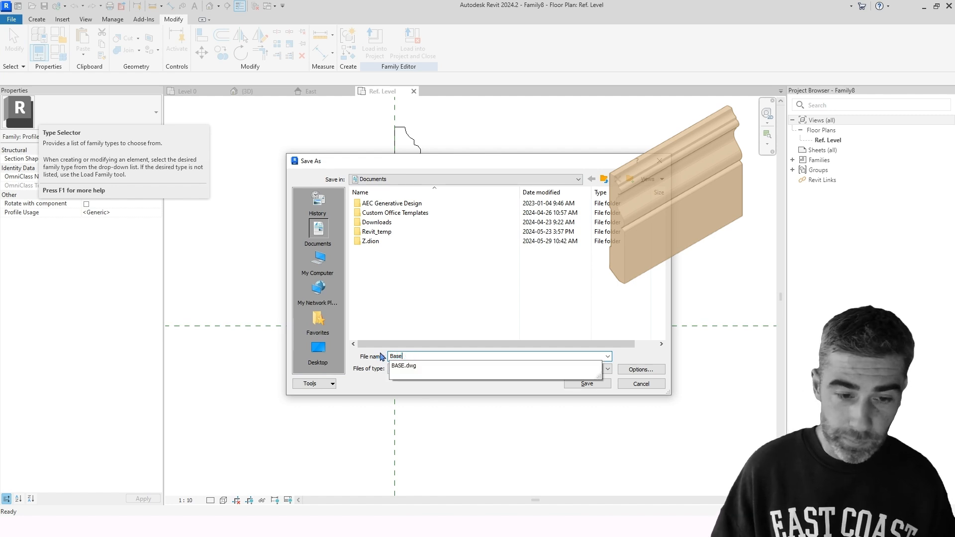
click(582, 384)
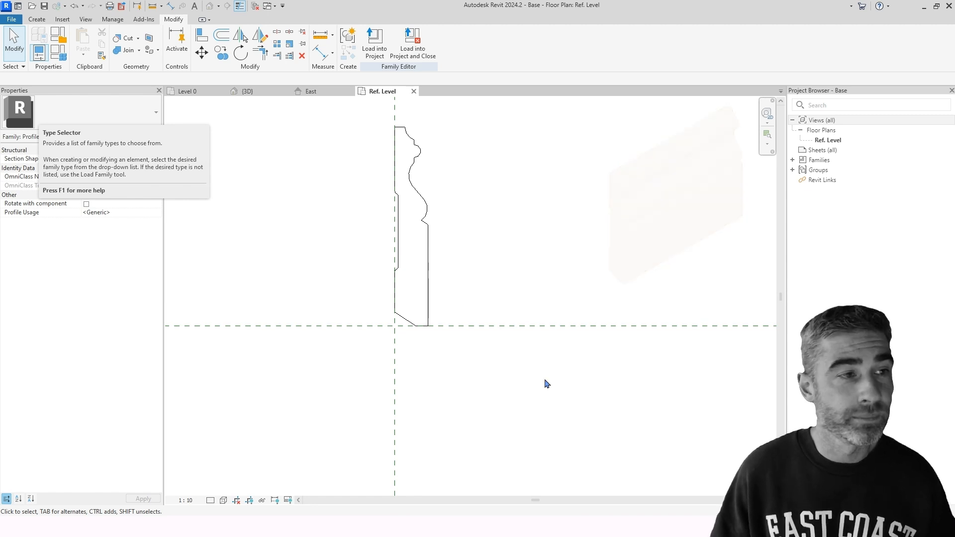
click(378, 43)
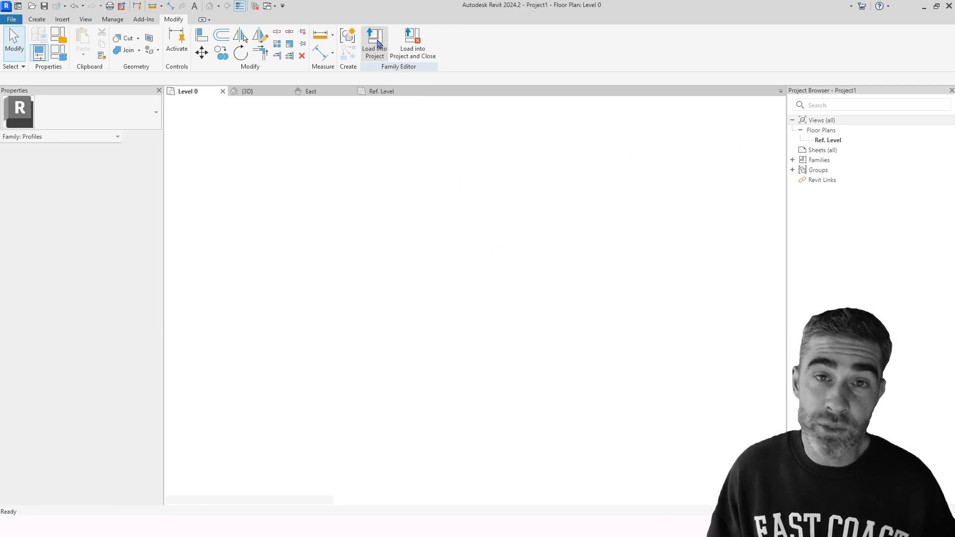
Start a wall sweep in the 3D view and duplicate the Cornice type as WALL BASE.
click(264, 94)
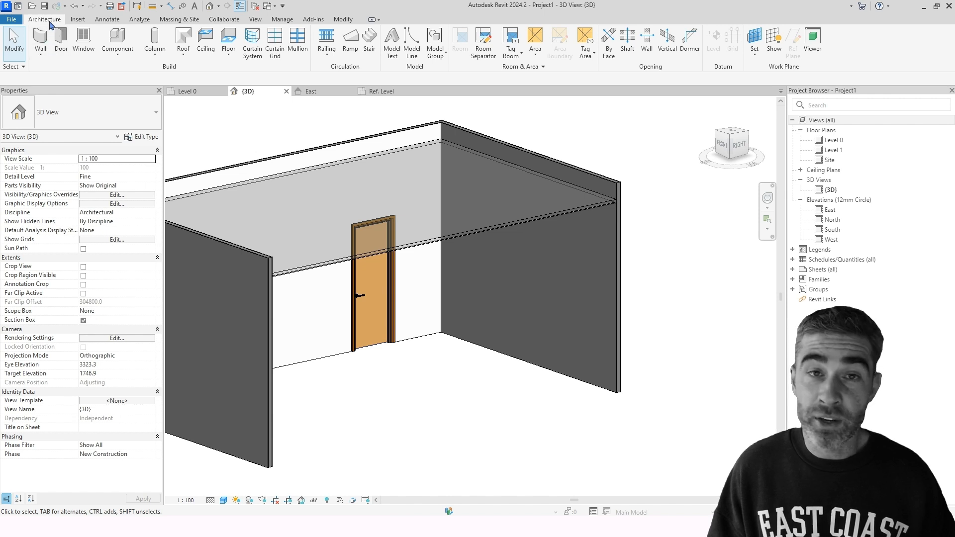
click(41, 55)
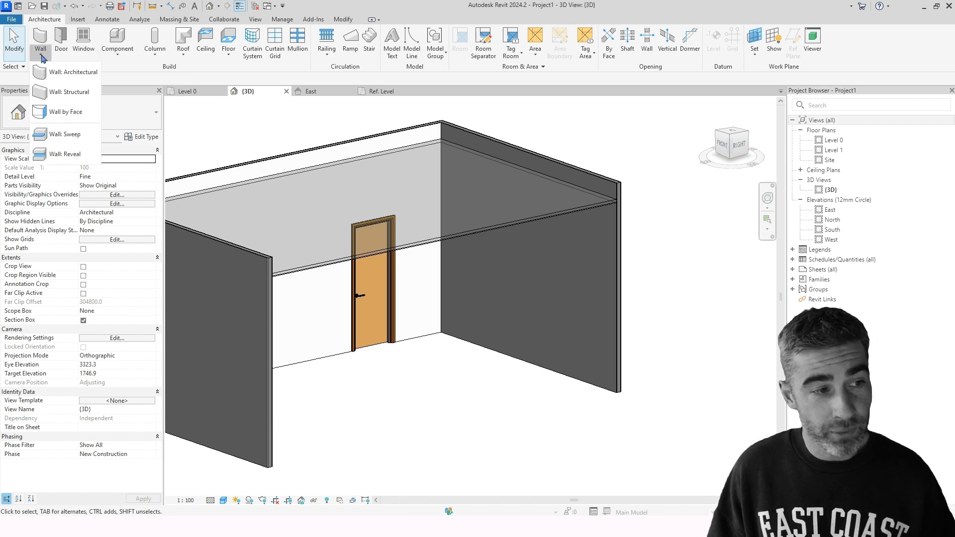
click(65, 134)
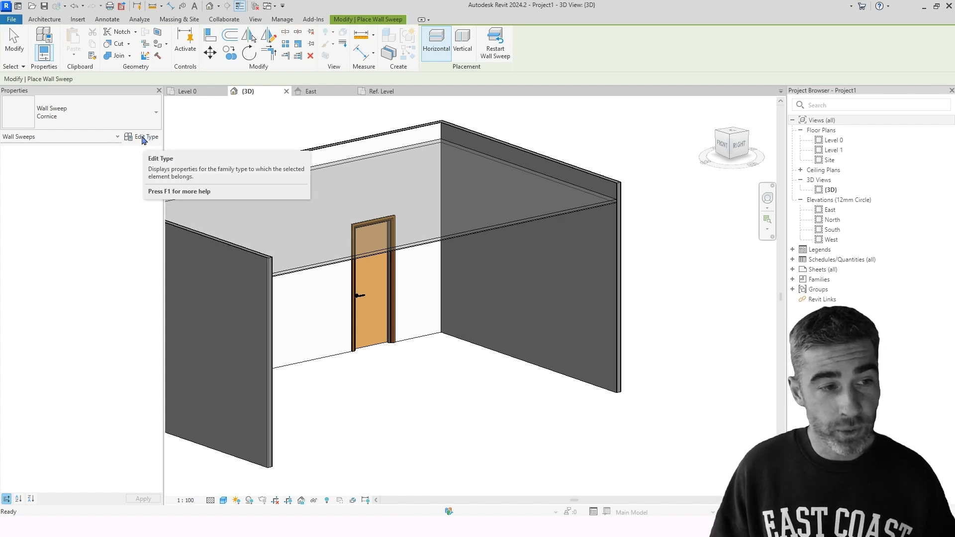
click(142, 140)
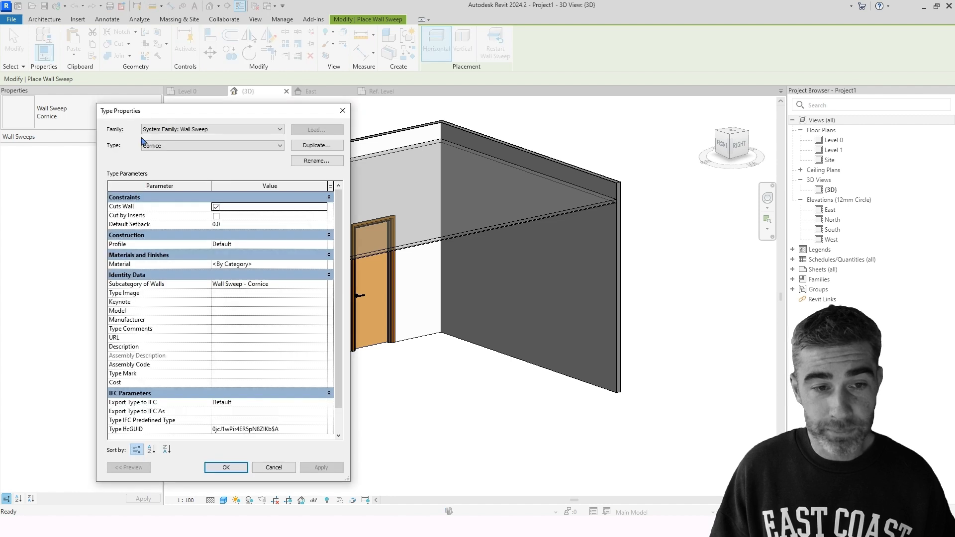
click(308, 147)
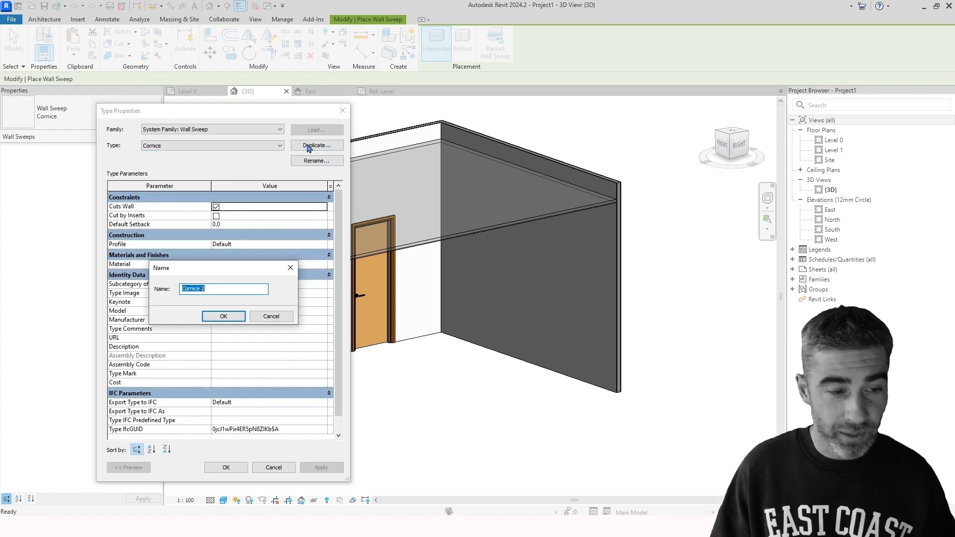
text(WALL BASE)
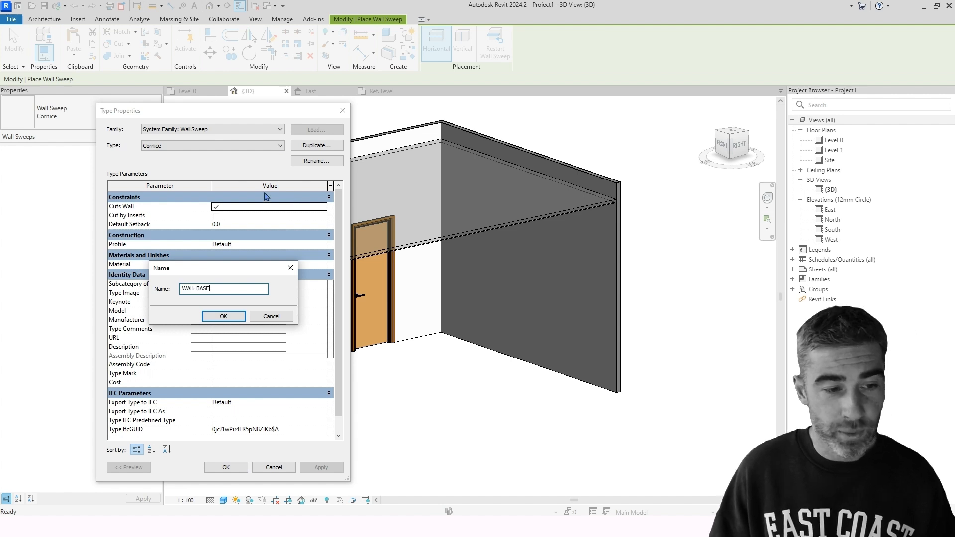
click(221, 318)
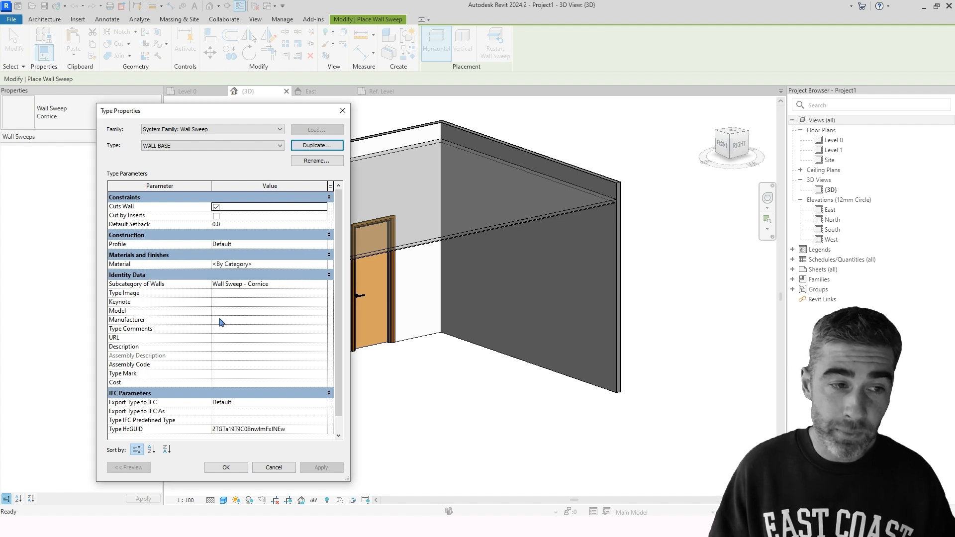
Set the profile of the WALL BASE wall sweep type to Base : Base.
scroll(213, 217, down, 1)
scroll(214, 219, up, 1)
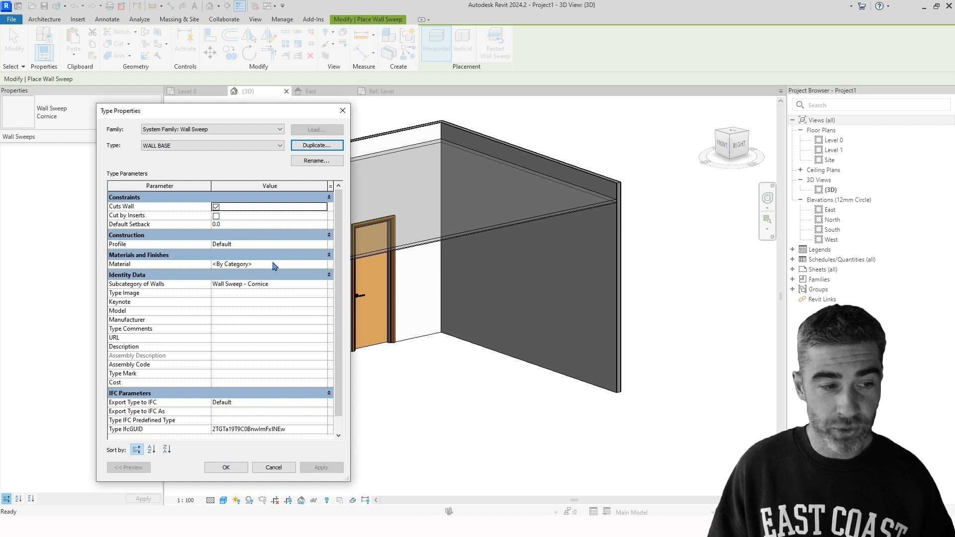
click(264, 244)
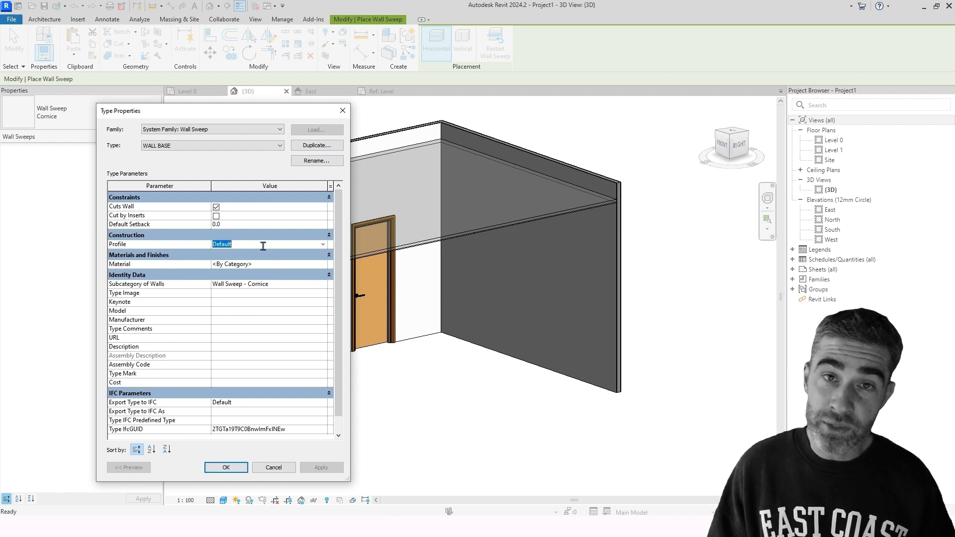
click(323, 244)
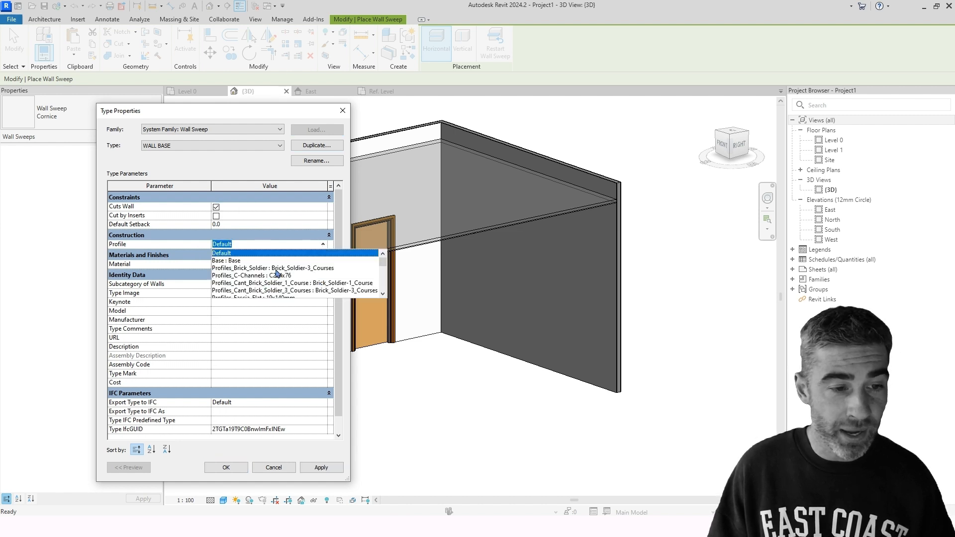
scroll(268, 271, up, 2)
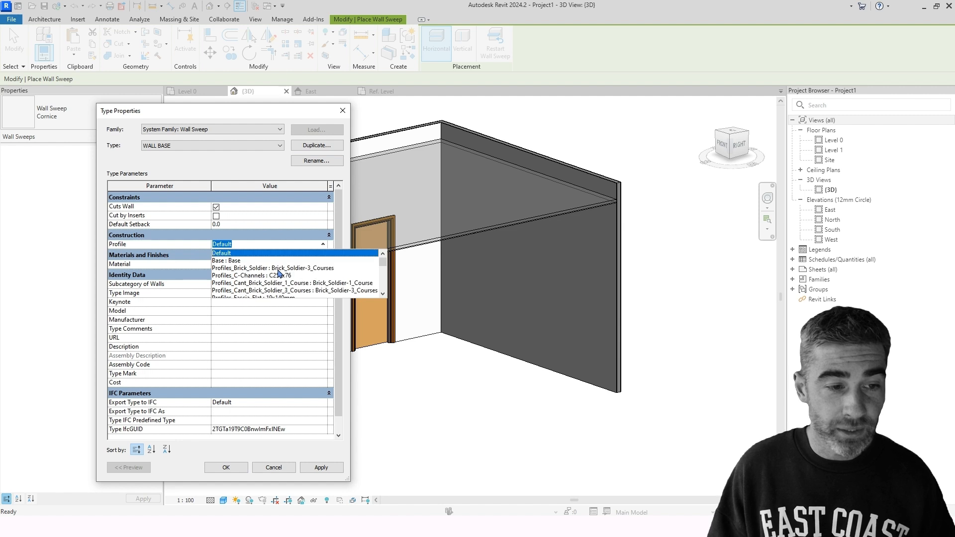
click(237, 262)
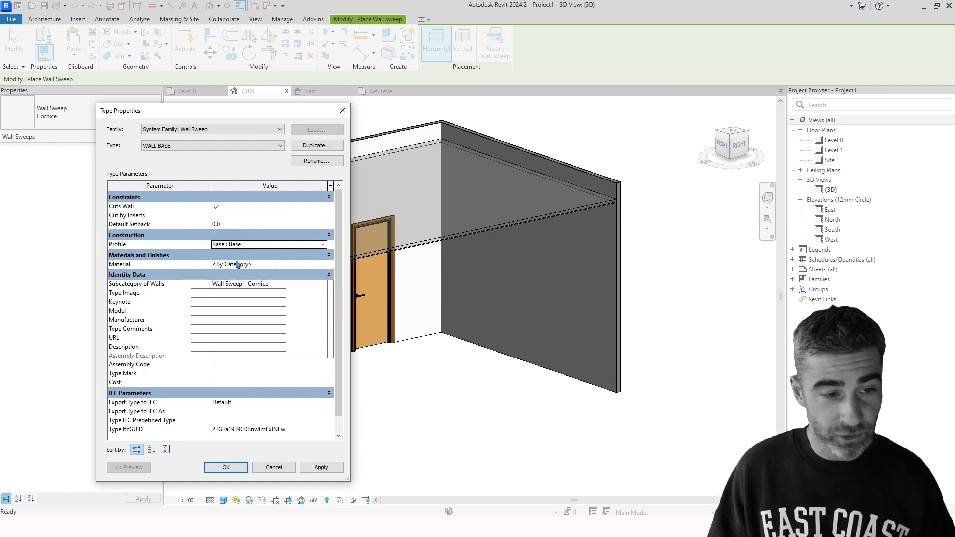
click(234, 468)
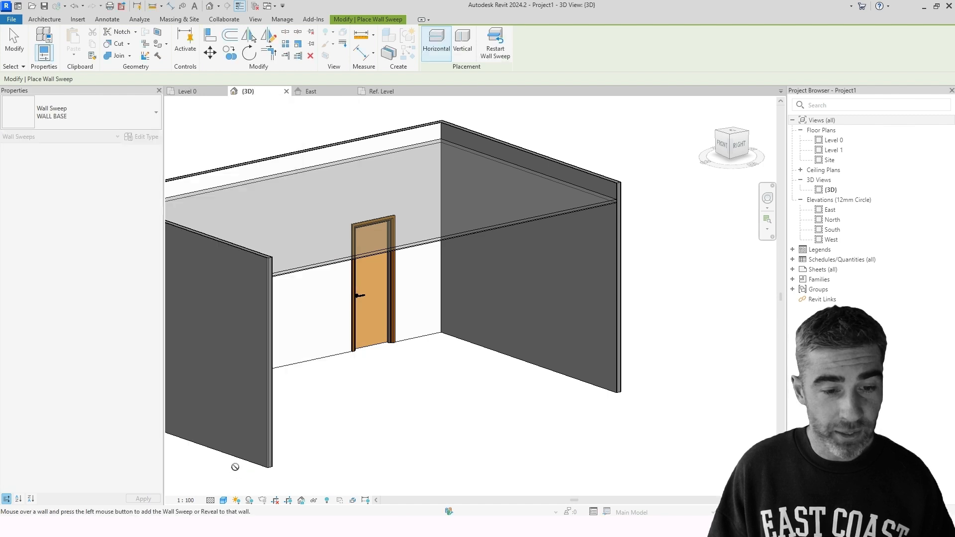
Place the WALL BASE sweep along the bottom of the dark wall adjoining the door wall and inspect its end profile.
click(502, 355)
key(Escape)
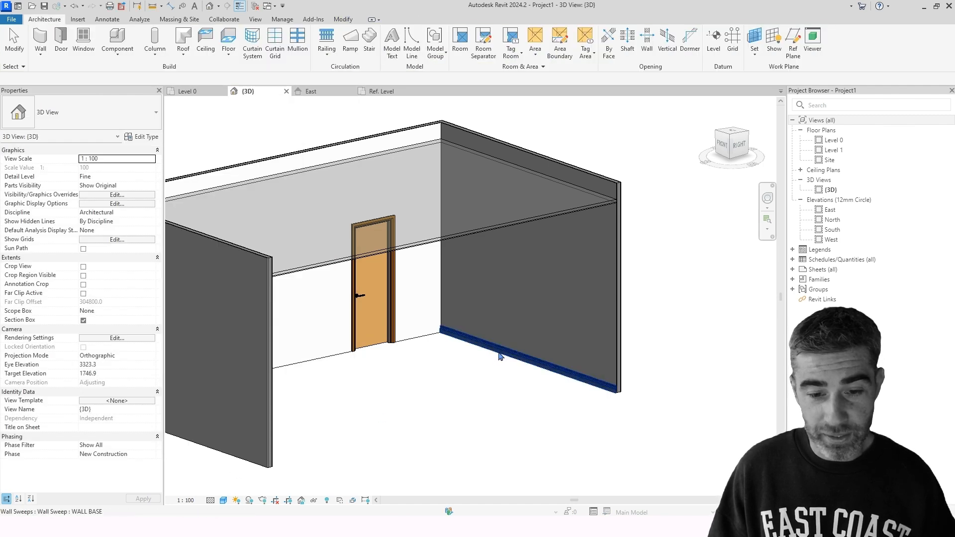
scroll(646, 403, up, 3)
scroll(564, 379, up, 4)
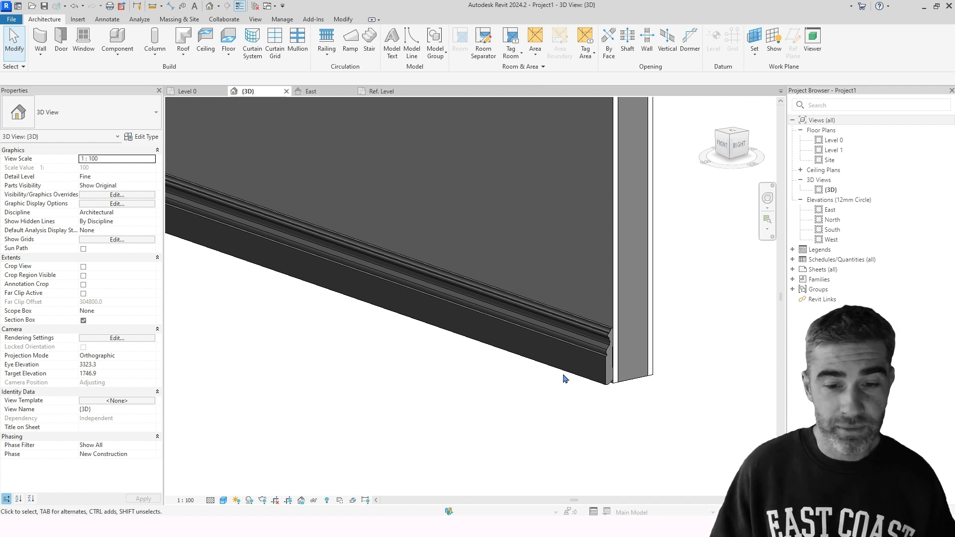
Extend the WALL BASE sweep from the dark wall onto the adjoining door wall with Add/Remove Walls.
scroll(508, 300, down, 4)
middle_drag(336, 261, 611, 288)
middle_drag(464, 247, 472, 261)
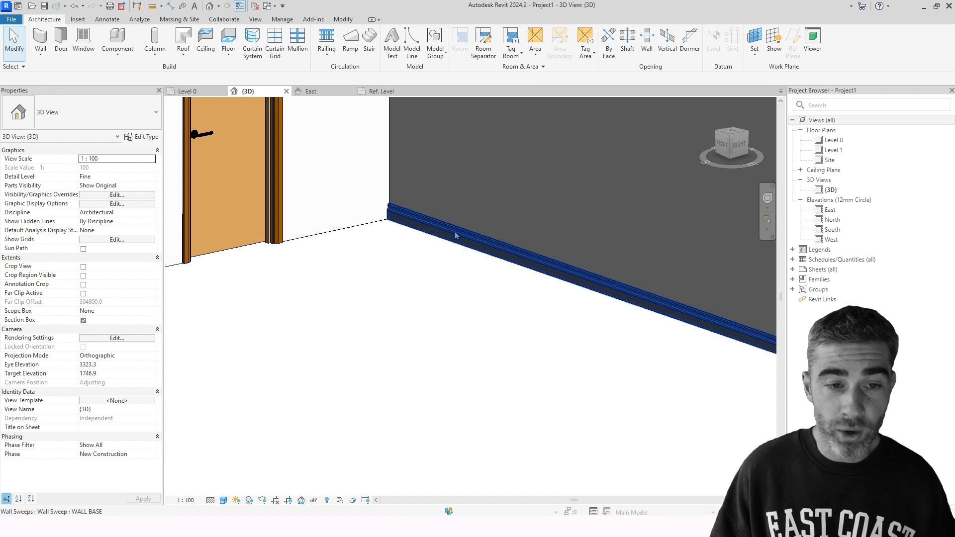
scroll(455, 235, down, 1)
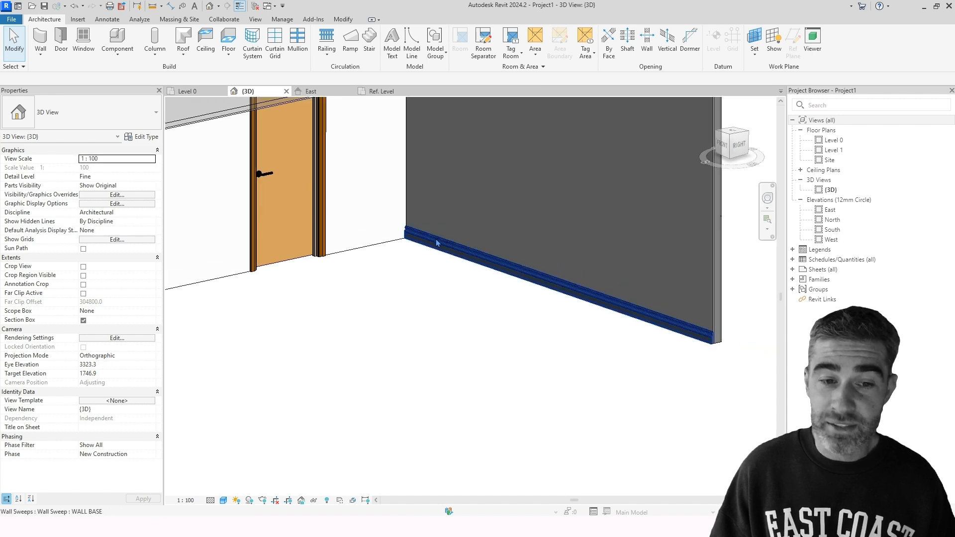
click(437, 243)
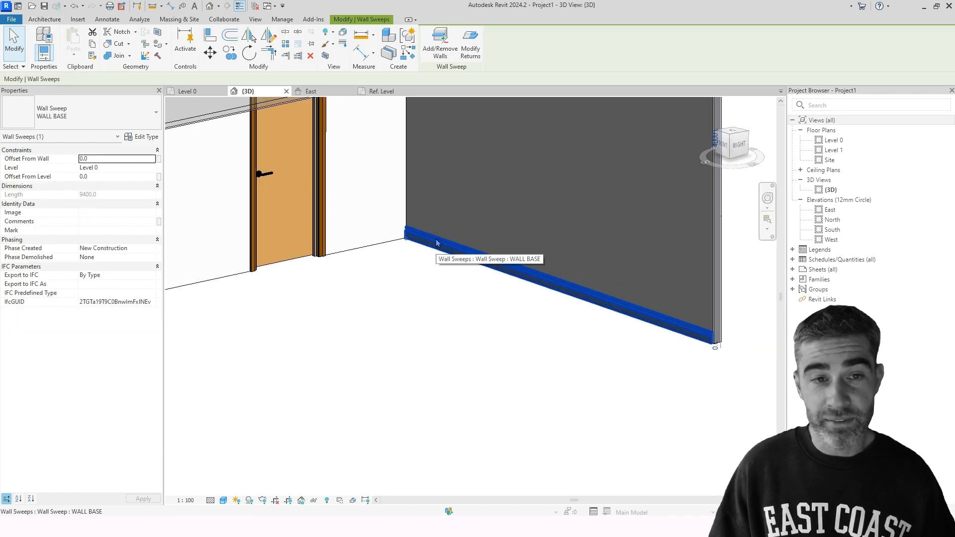
click(441, 53)
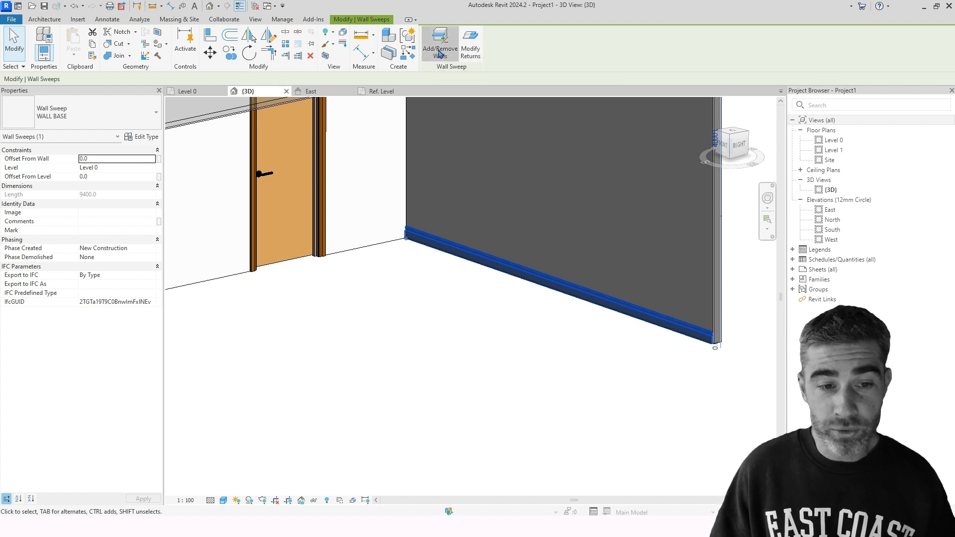
click(378, 245)
key(Escape)
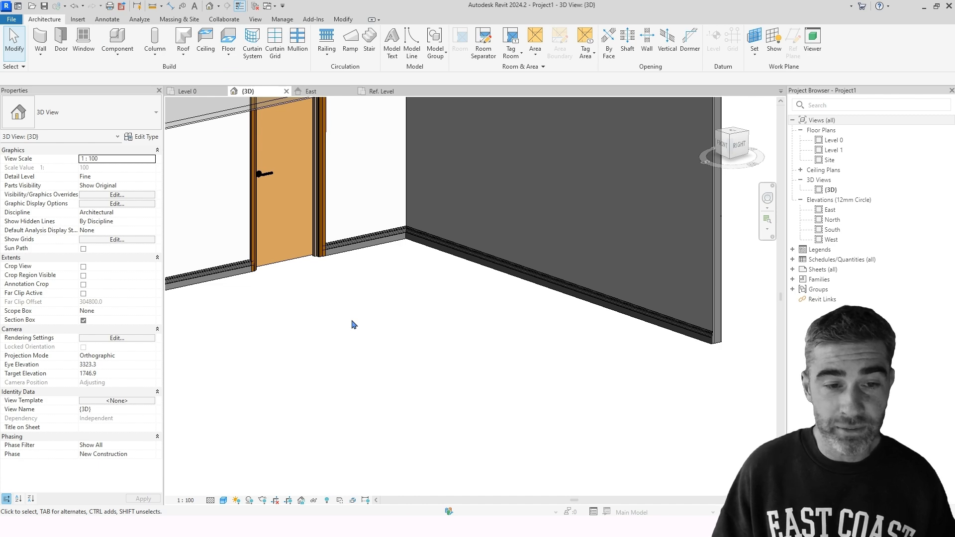
Pull the baseboard end between the door and the room corner away from the door frame.
middle_drag(369, 297, 370, 307)
click(348, 257)
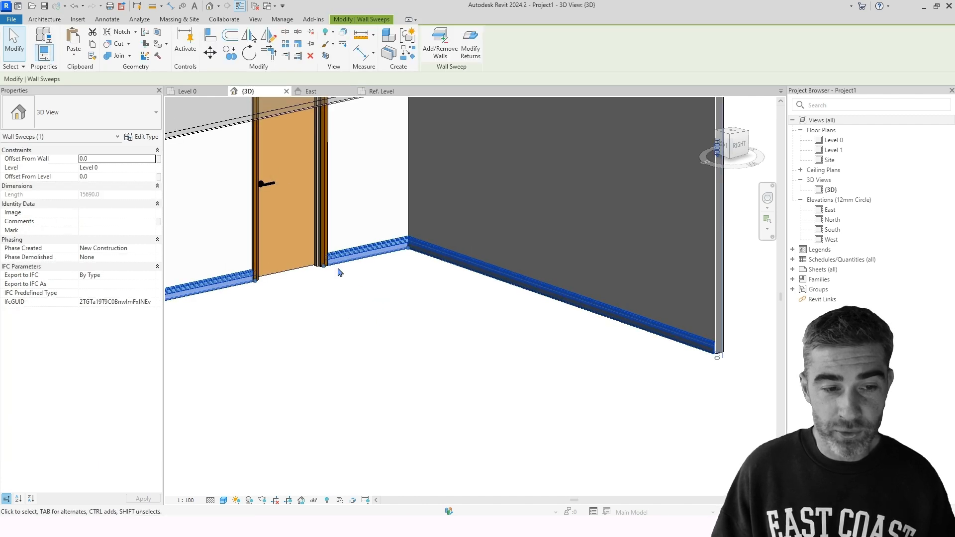
middle_drag(309, 310, 334, 309)
drag(352, 269, 375, 259)
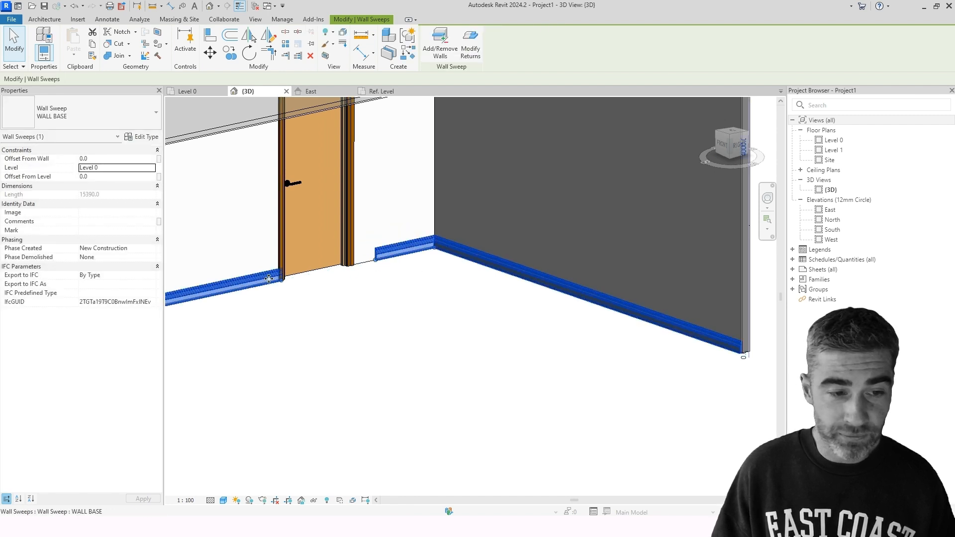
Move the end of the baseboard on the door's handle side back to the outer edge of the door frame.
scroll(349, 273, up, 6)
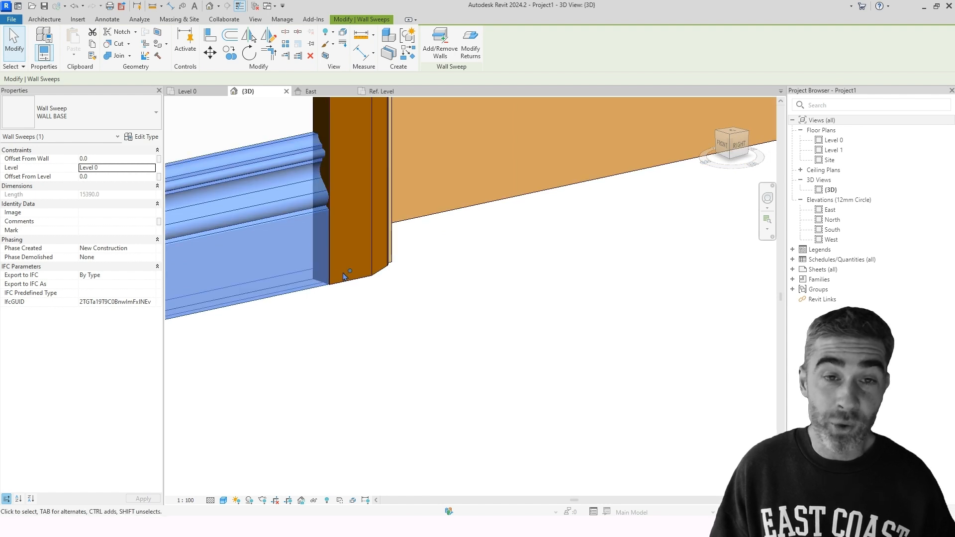
scroll(343, 276, down, 1)
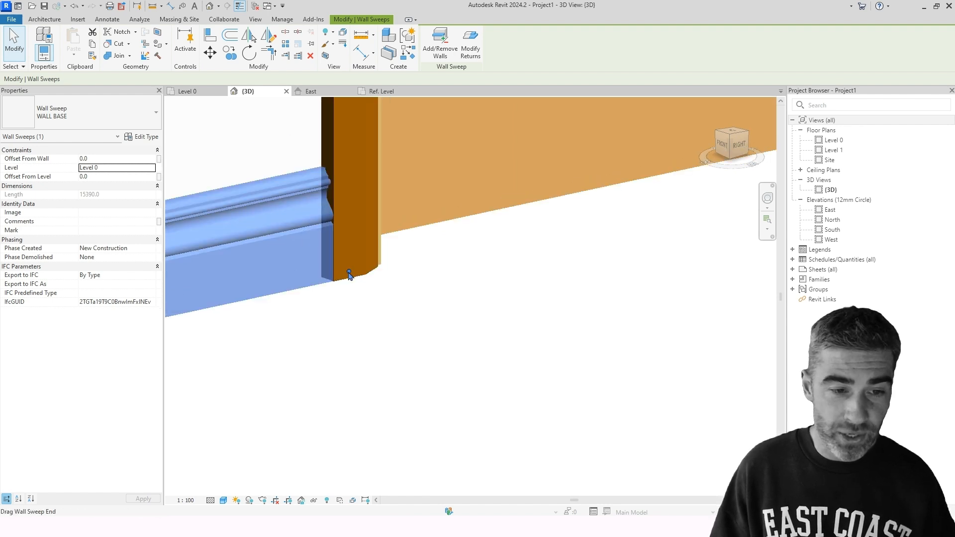
key(l)
key(w)
key(Escape)
click(323, 277)
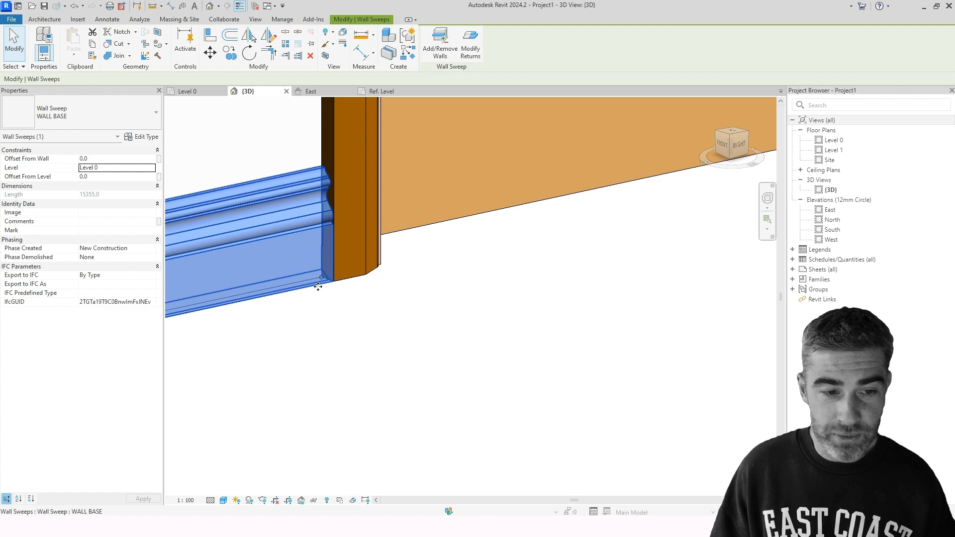
scroll(319, 292, down, 2)
click(301, 300)
Stretch the baseboard end between the door and the room corner up to the outer edge of the door frame.
scroll(664, 313, down, 2)
middle_drag(664, 313, 415, 332)
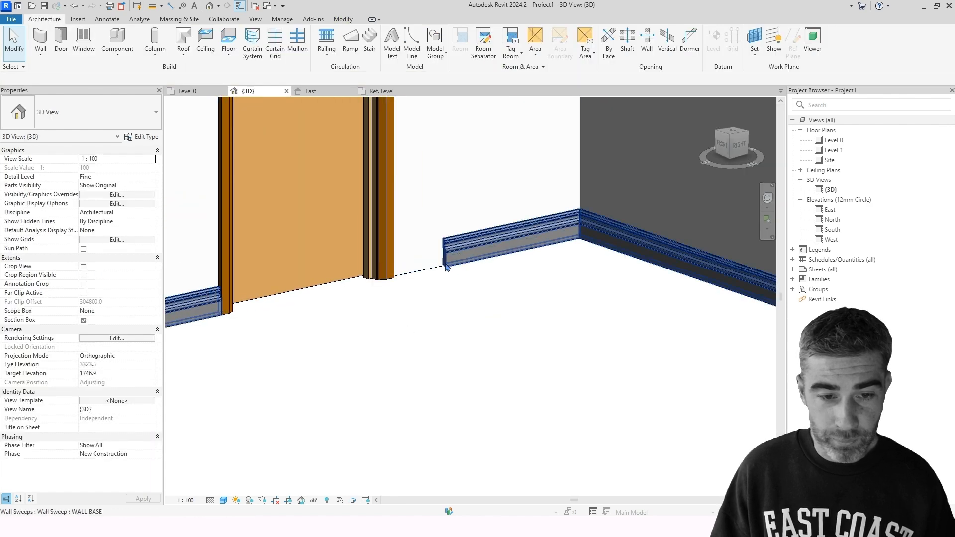
click(447, 268)
scroll(445, 271, up, 4)
middle_drag(433, 280, 446, 283)
drag(463, 270, 291, 308)
click(294, 317)
scroll(294, 318, down, 5)
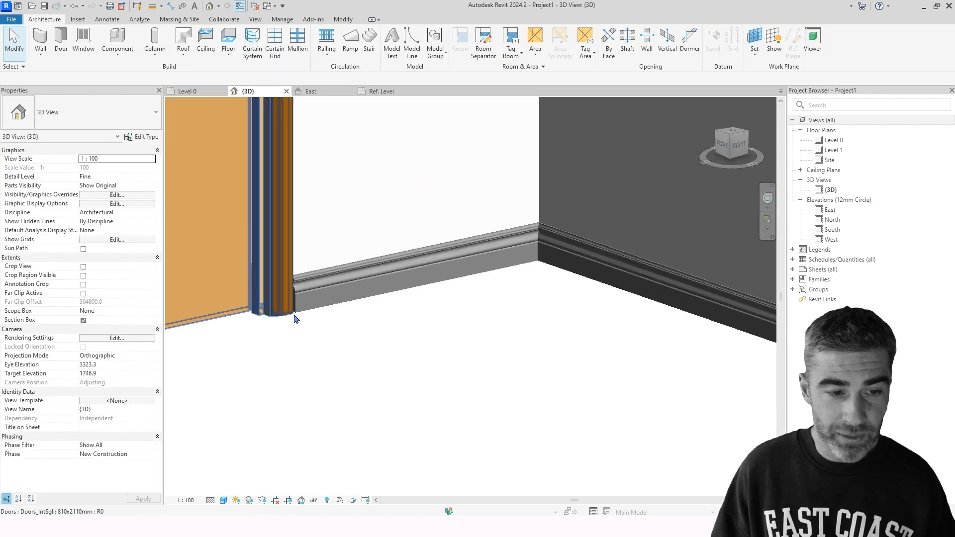
middle_drag(294, 318, 342, 309)
scroll(340, 340, down, 2)
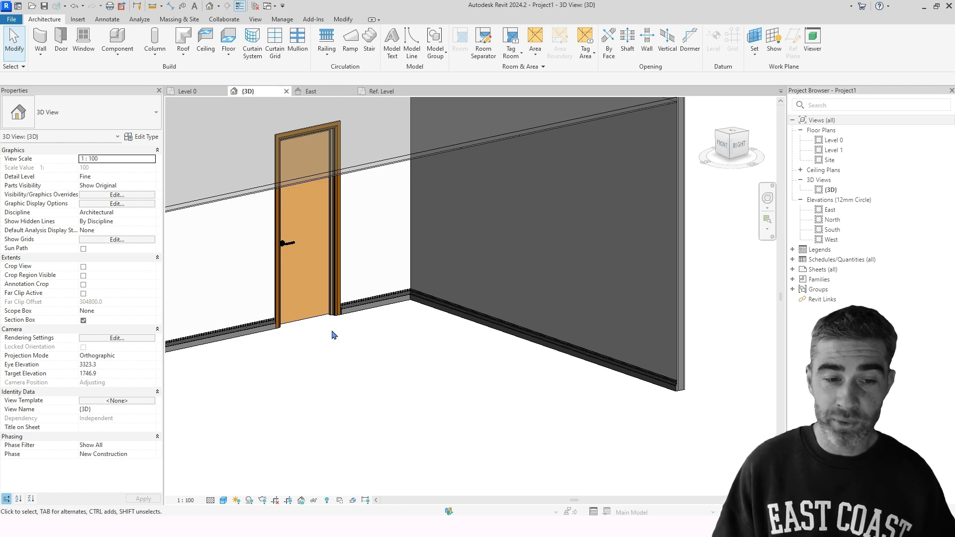
Set the WALL BASE sweep's Offset From Level to 50 as a trial and return it to 0.
middle_drag(333, 331, 366, 340)
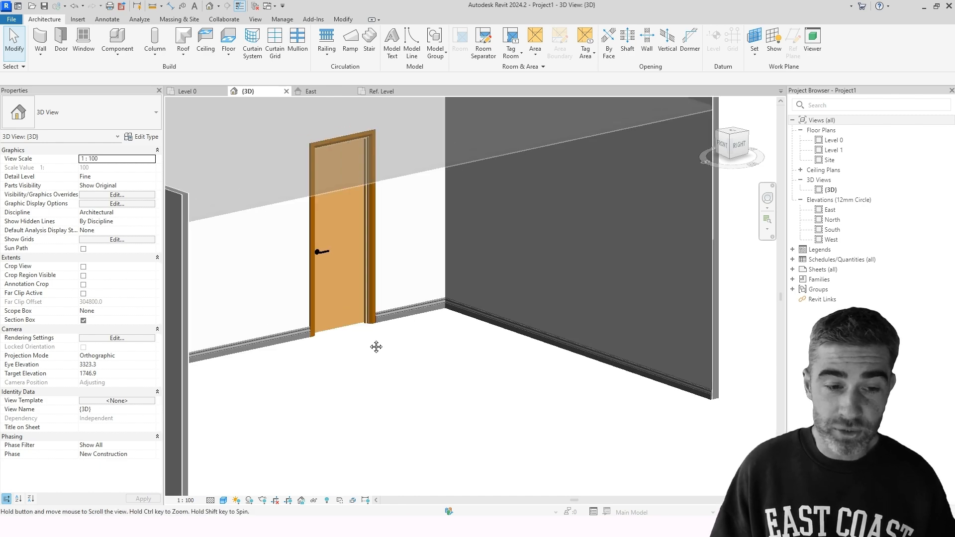
click(393, 316)
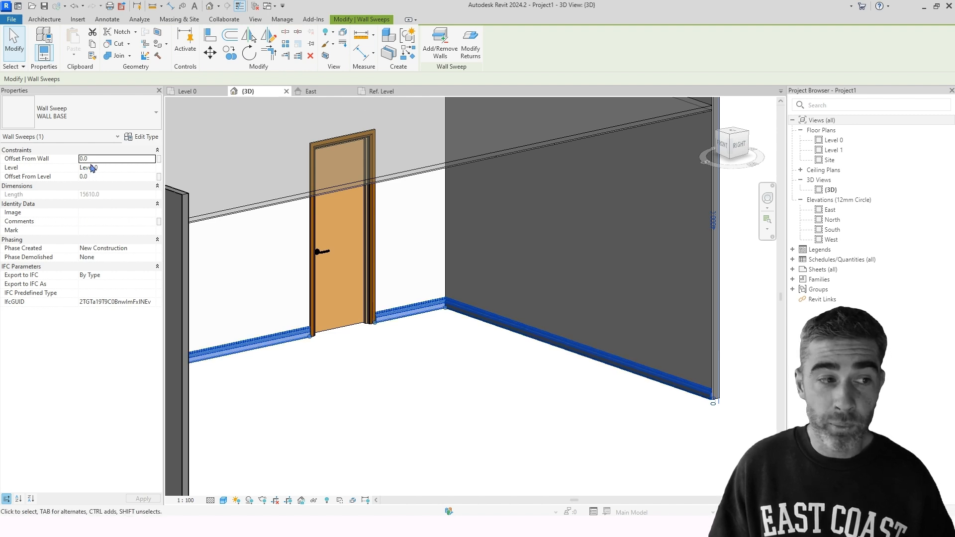
click(101, 176)
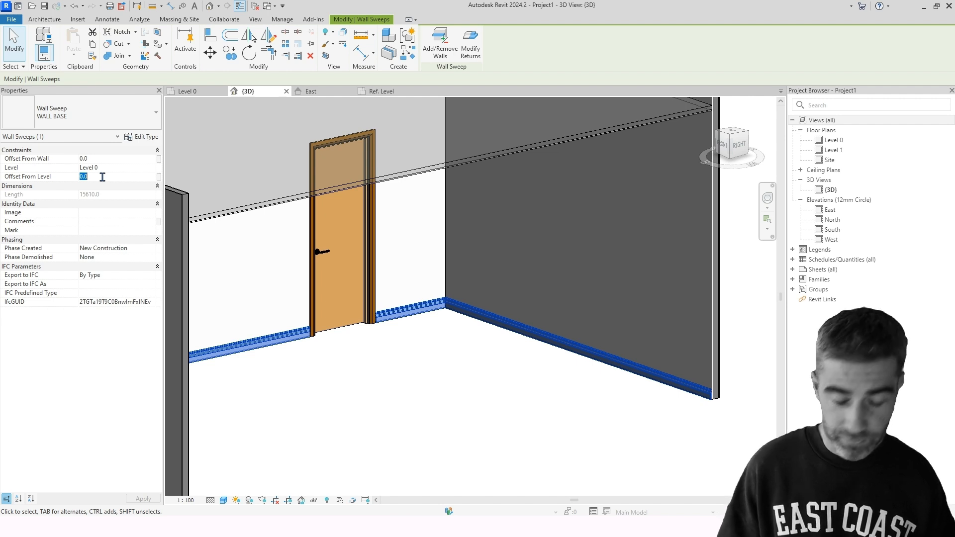
text(50)
key(Return)
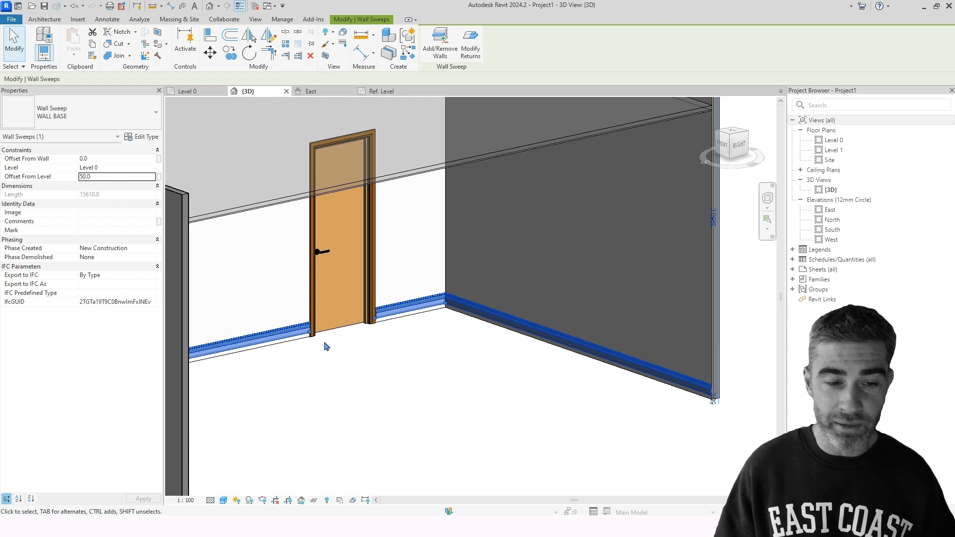
click(97, 174)
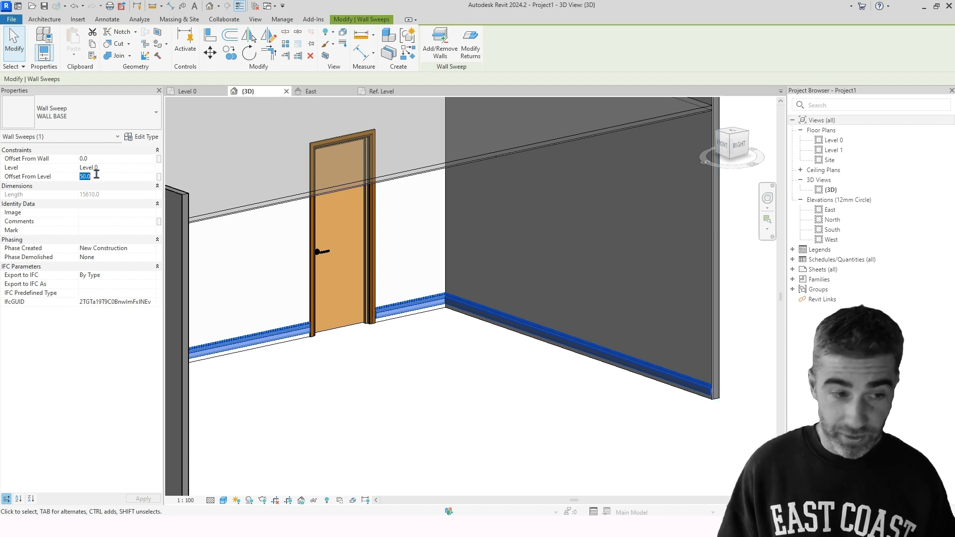
text(0)
key(Return)
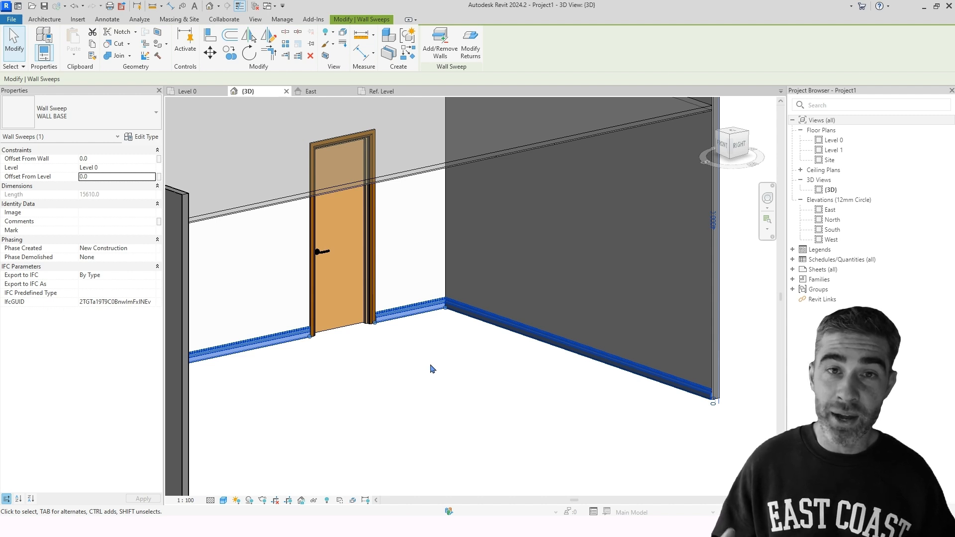
click(432, 368)
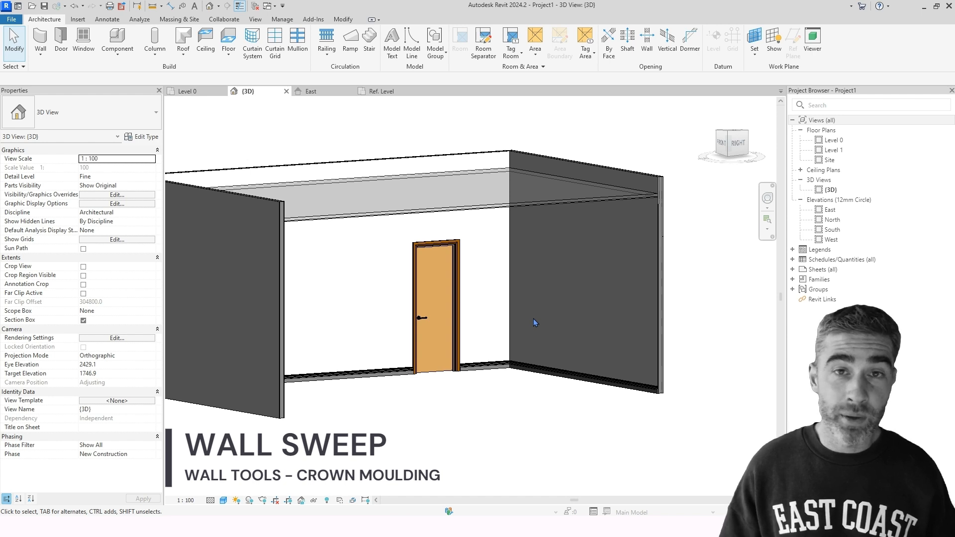
Create a new family for the crown moulding from the Metric Profile template.
shift+middle_drag(539, 297, 565, 237)
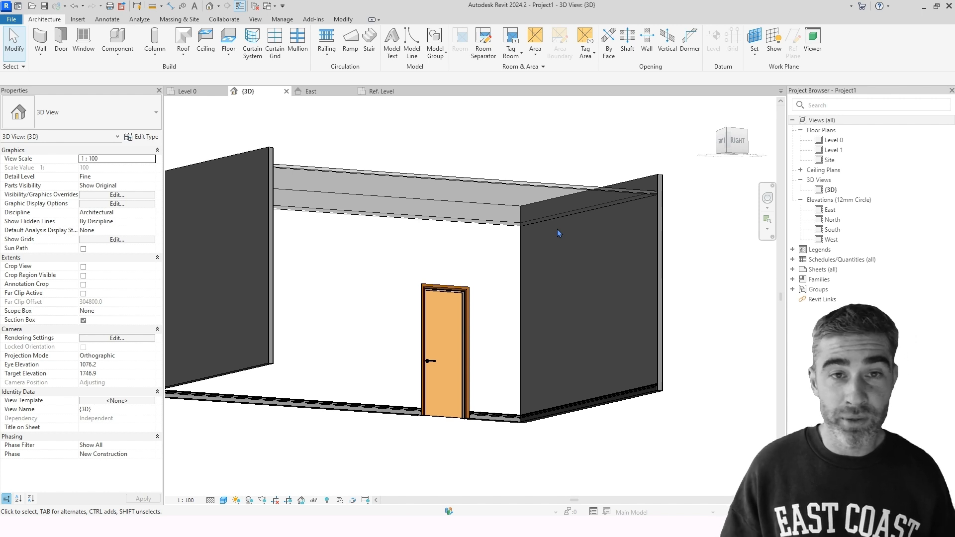
click(14, 19)
mouse_move(40, 67)
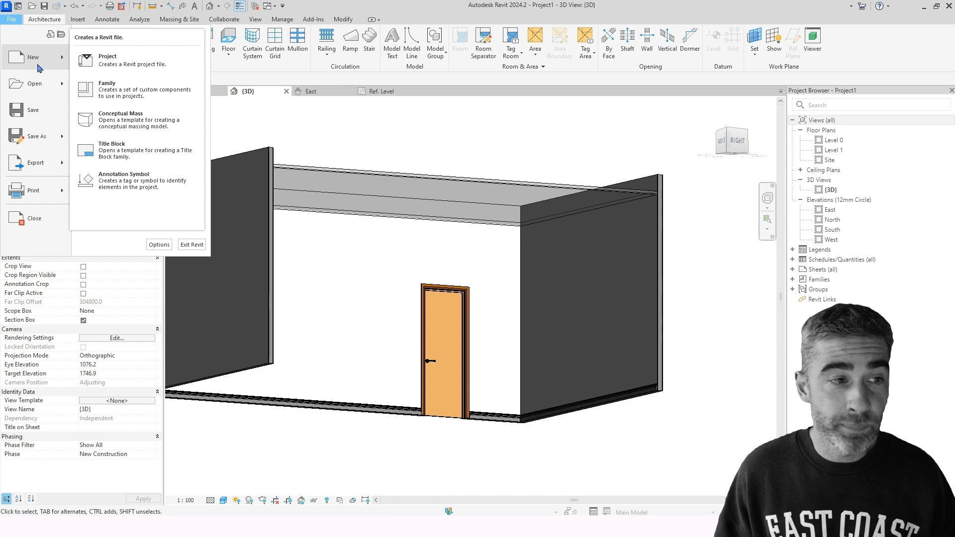
click(122, 96)
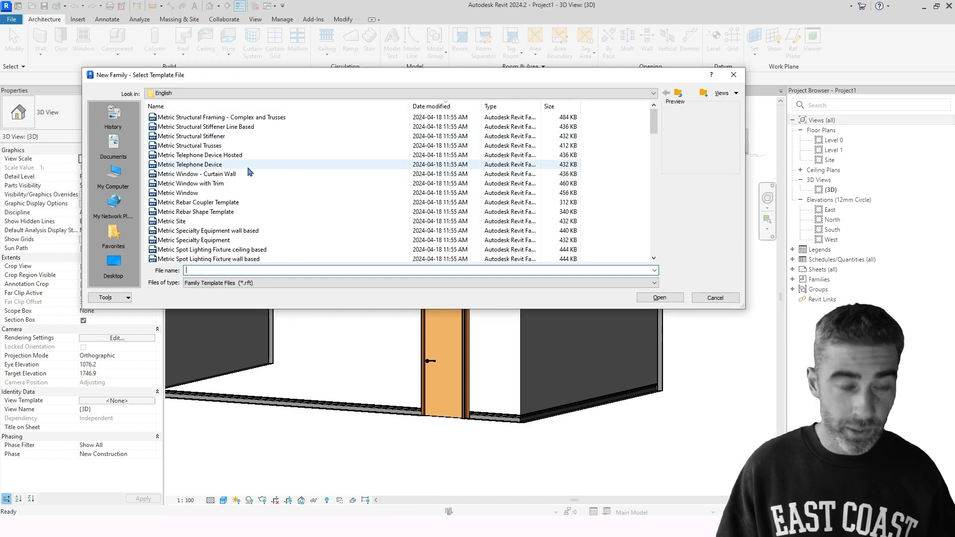
click(248, 166)
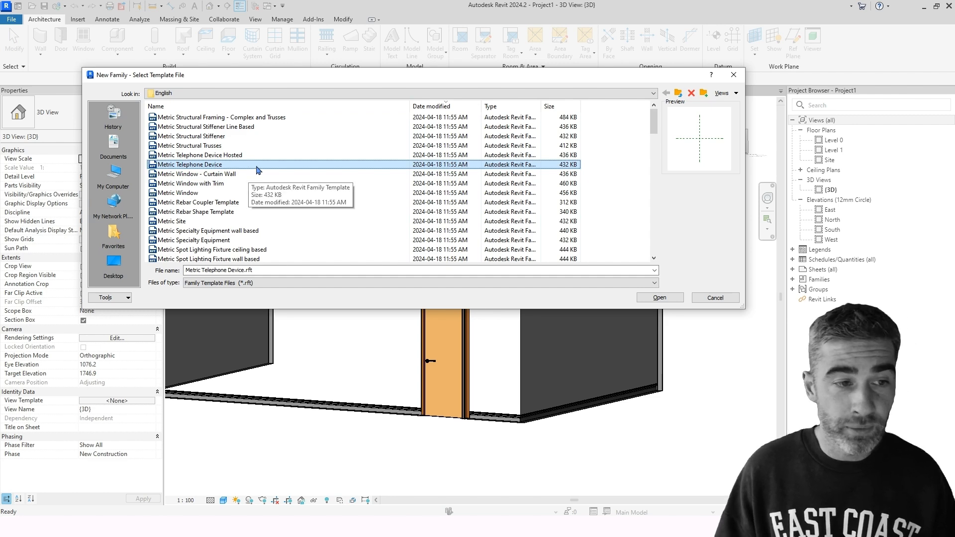
scroll(249, 179, down, 20)
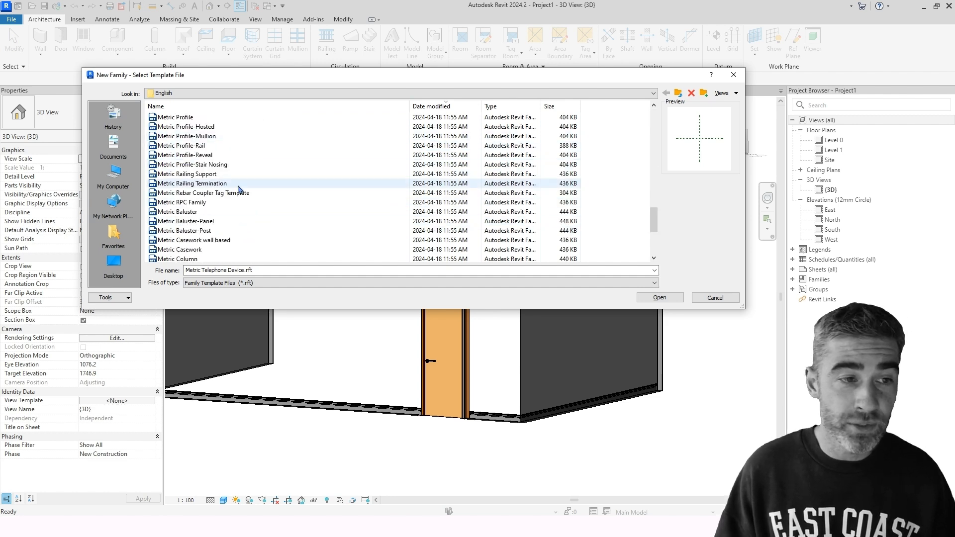
click(243, 119)
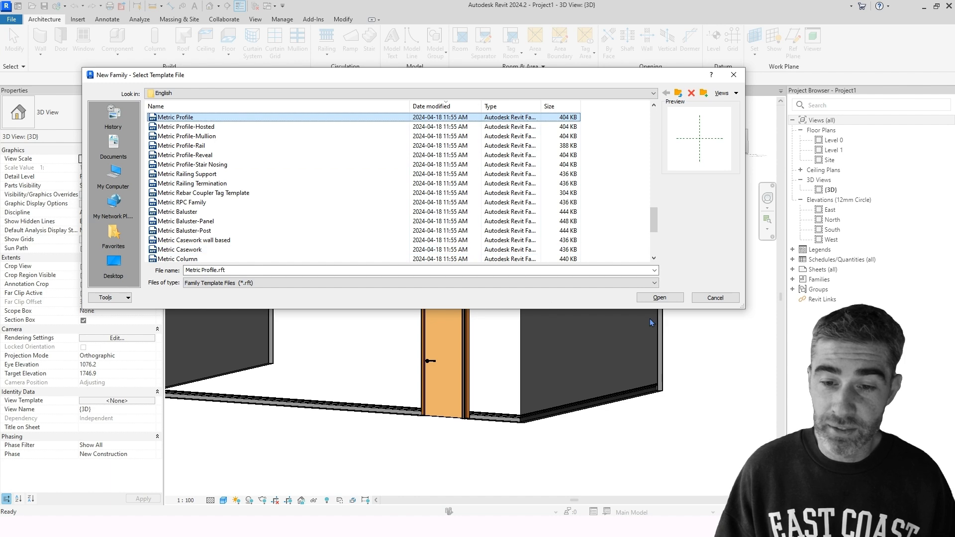
click(660, 298)
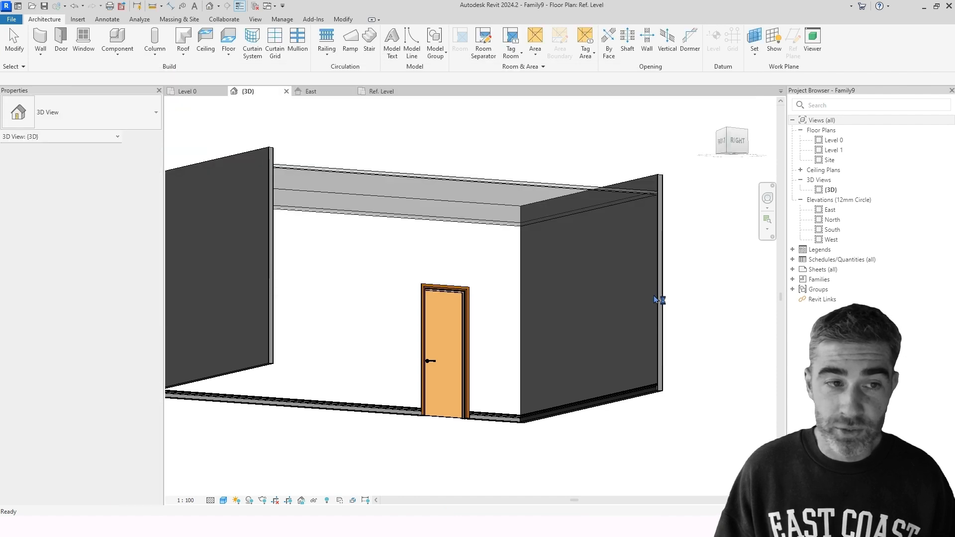
Draw the profile's wall edge 152.4 mm down from the reference plane intersection, with a 15 mm bottom edge and a short upward return.
middle_drag(632, 321, 553, 302)
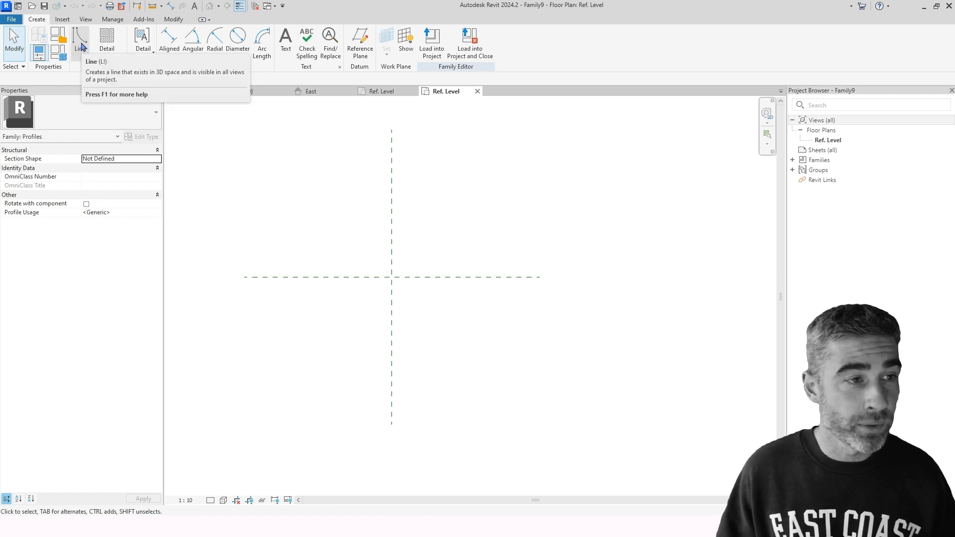
click(83, 46)
scroll(435, 284, up, 3)
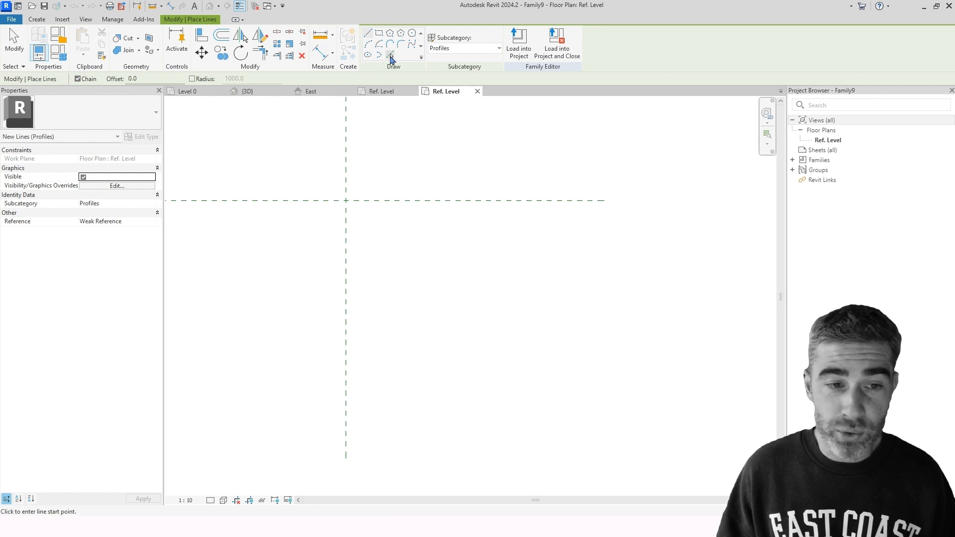
click(346, 201)
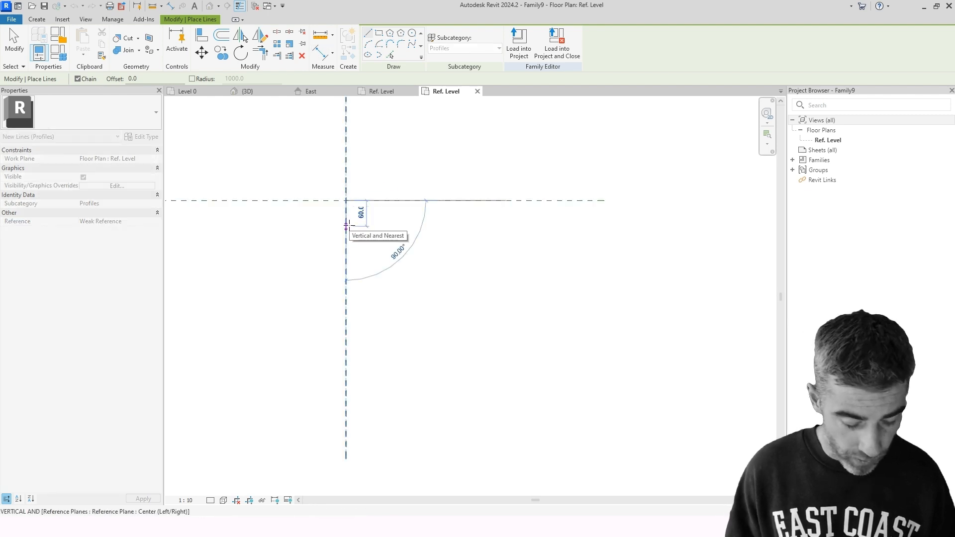
text(150)
key(Return)
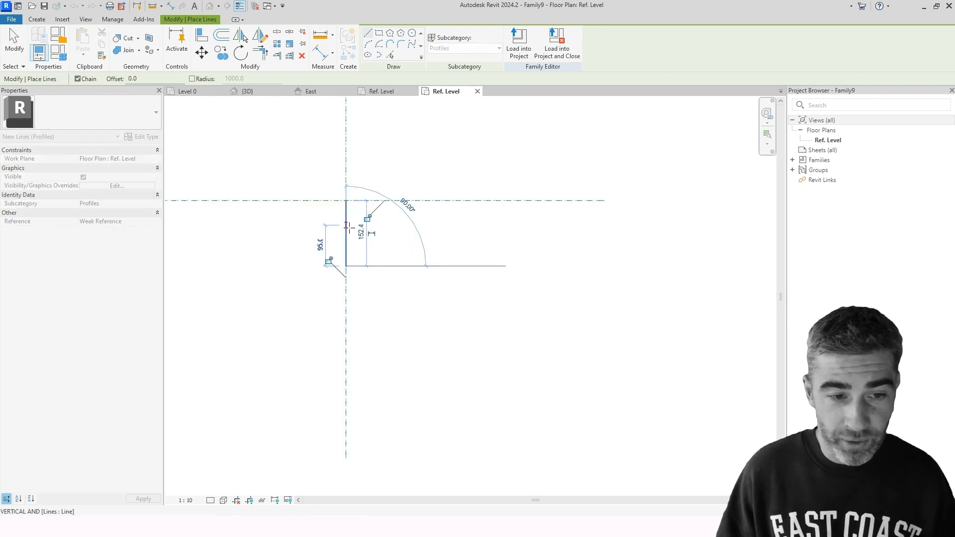
scroll(356, 262, up, 2)
click(350, 266)
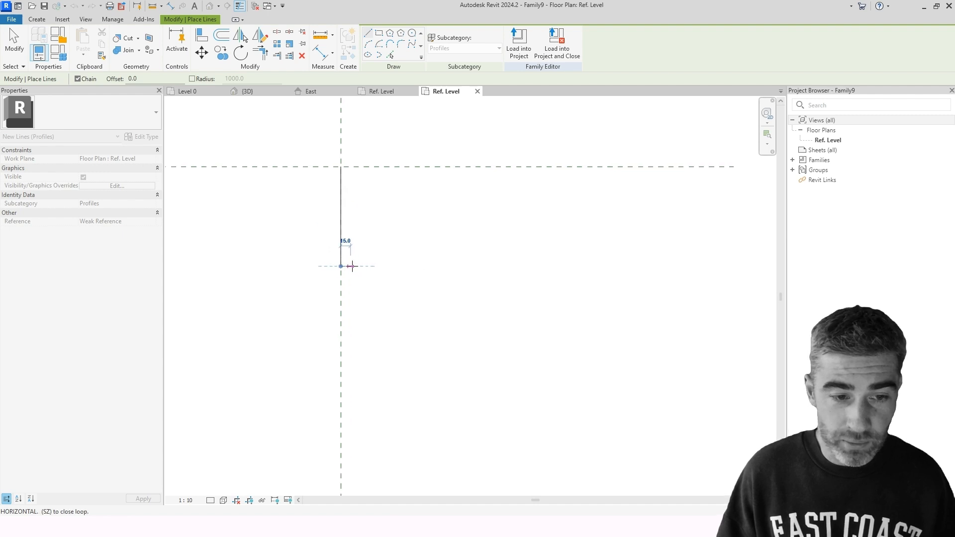
click(351, 250)
key(Escape)
Draw the profile's ceiling edge from the reference plane intersection along the horizontal plane, with a short drop and inward return at its outer end.
click(341, 166)
click(429, 167)
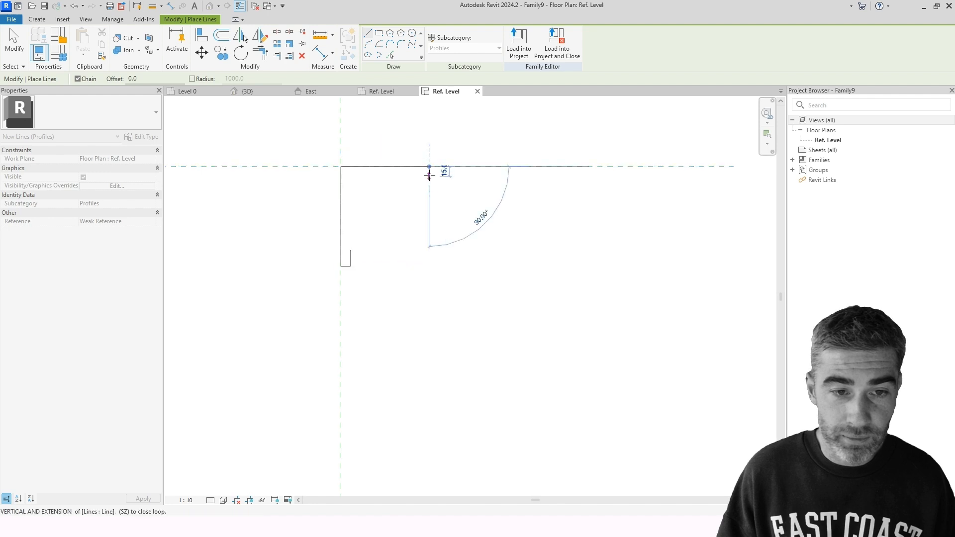
click(428, 179)
click(412, 179)
key(Escape)
Close the profile with an S-curve of two tangent arcs, radii about 56 mm and 53 mm, linking the upper return to the lower one.
click(368, 44)
click(413, 179)
click(375, 217)
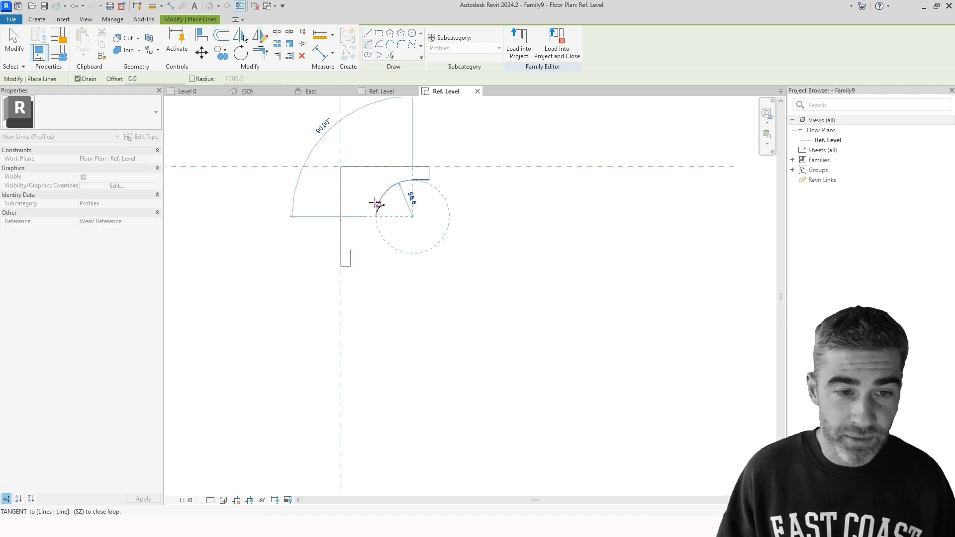
click(378, 203)
click(350, 250)
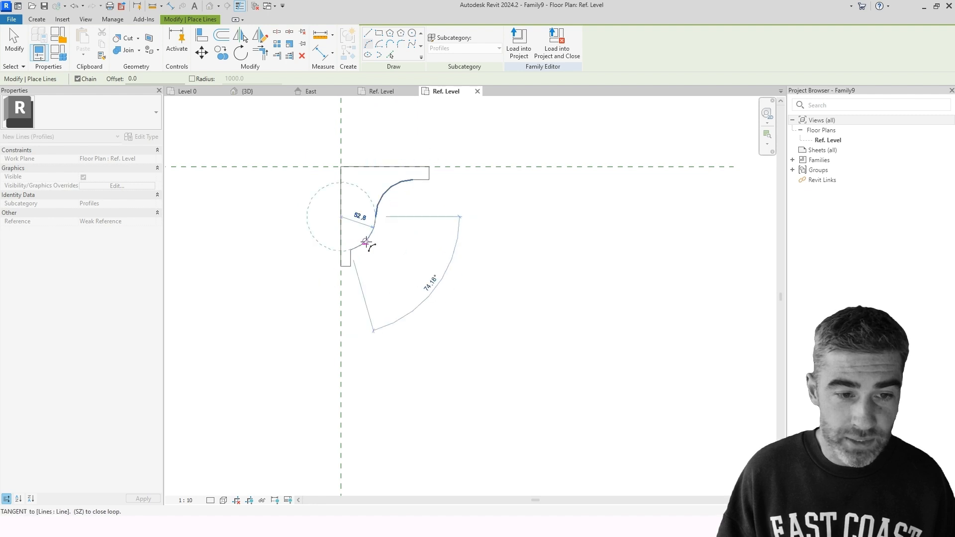
click(364, 243)
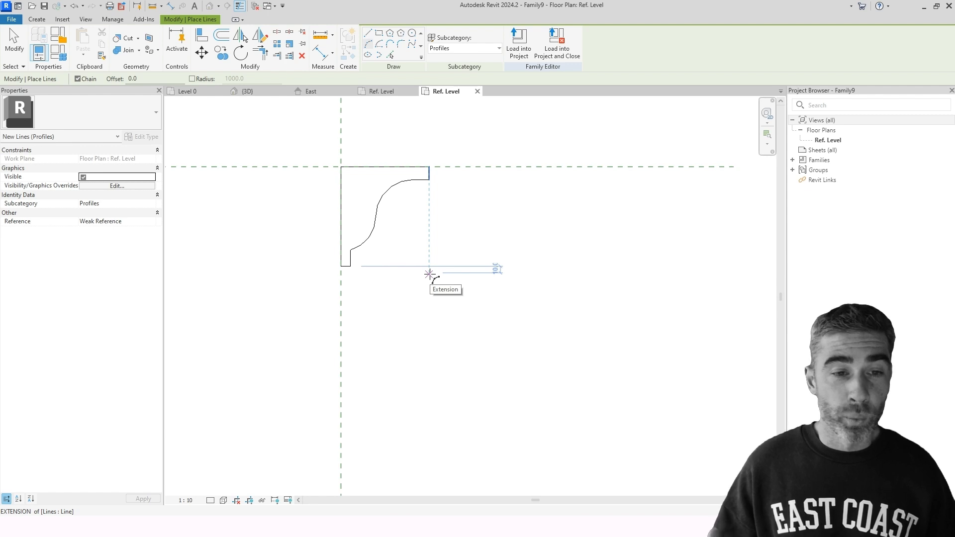
key(Escape)
key(Escape)
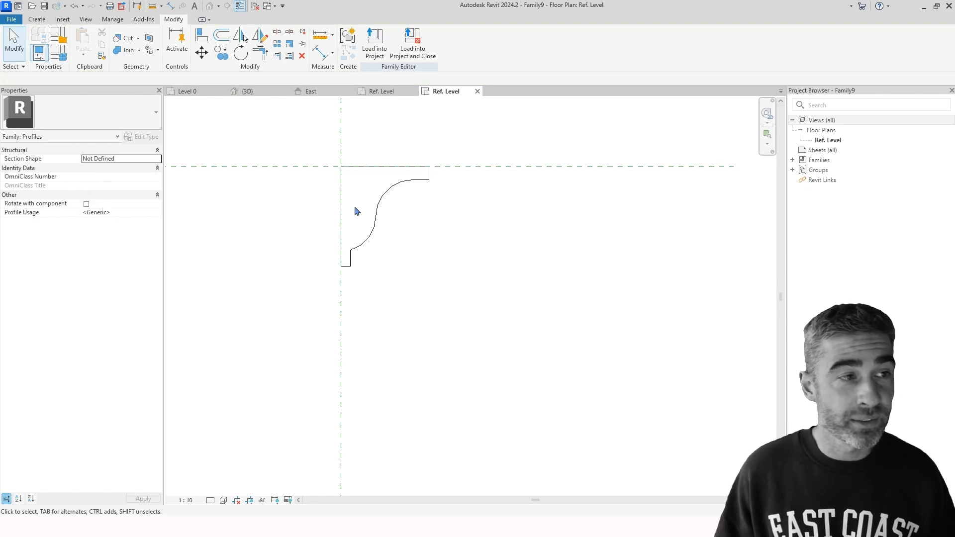
Save the profile family in Documents as CROWN MOULDING.
click(11, 18)
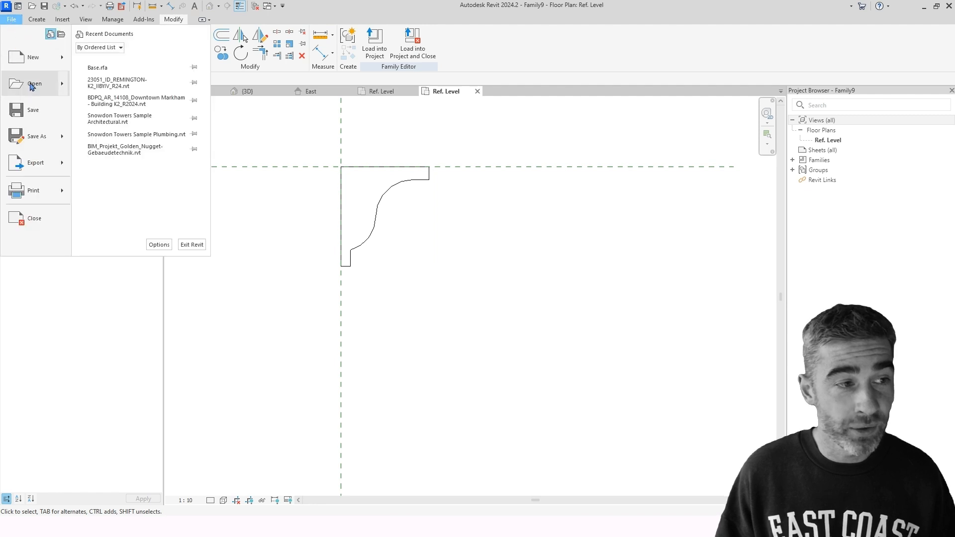
click(31, 110)
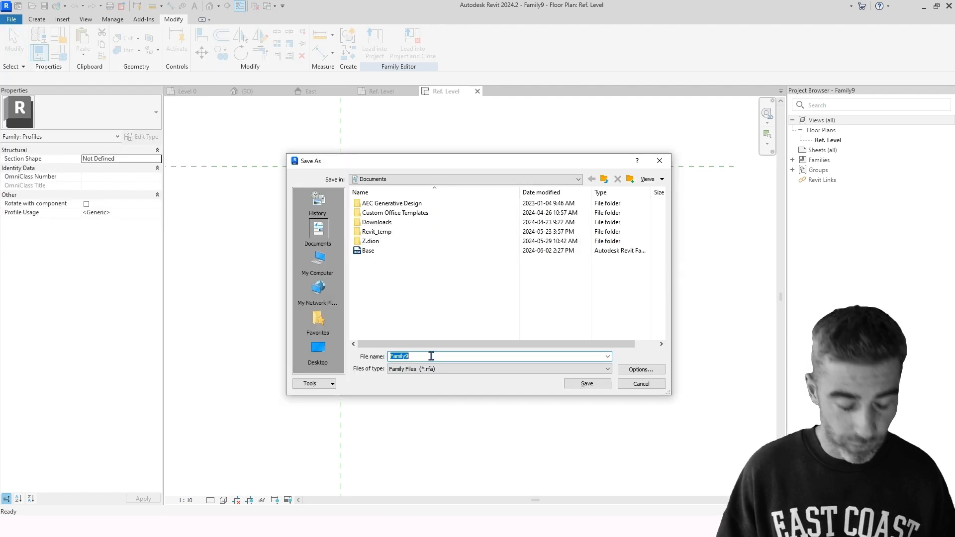
text(cROWN MOULDING.dwg)
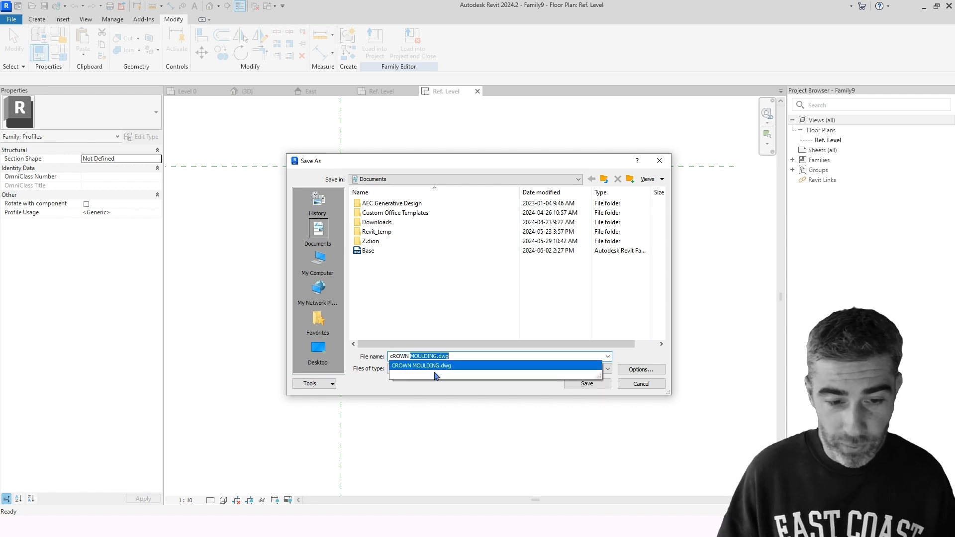
click(429, 365)
click(457, 356)
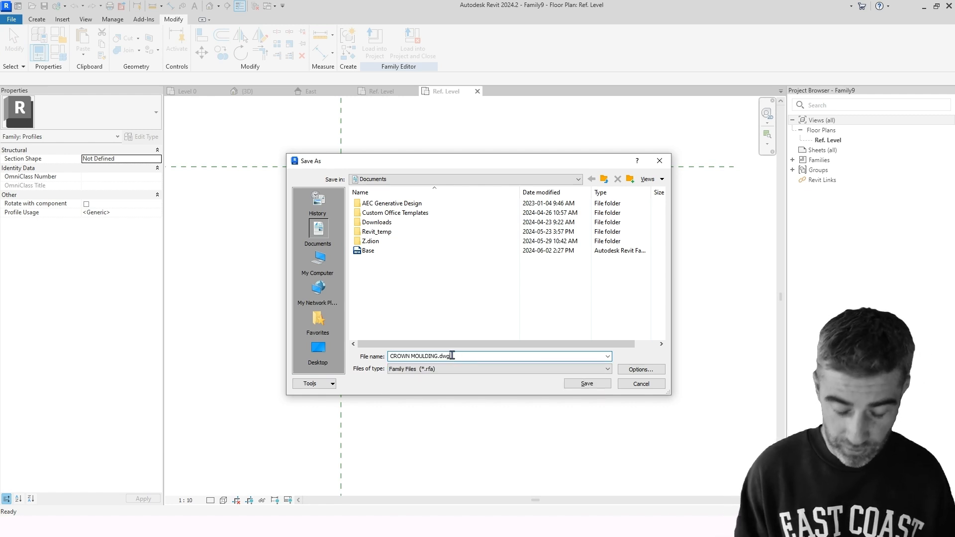
key(BackSpace)
key(BackSpace)
key(BackSpace)
click(499, 392)
click(587, 384)
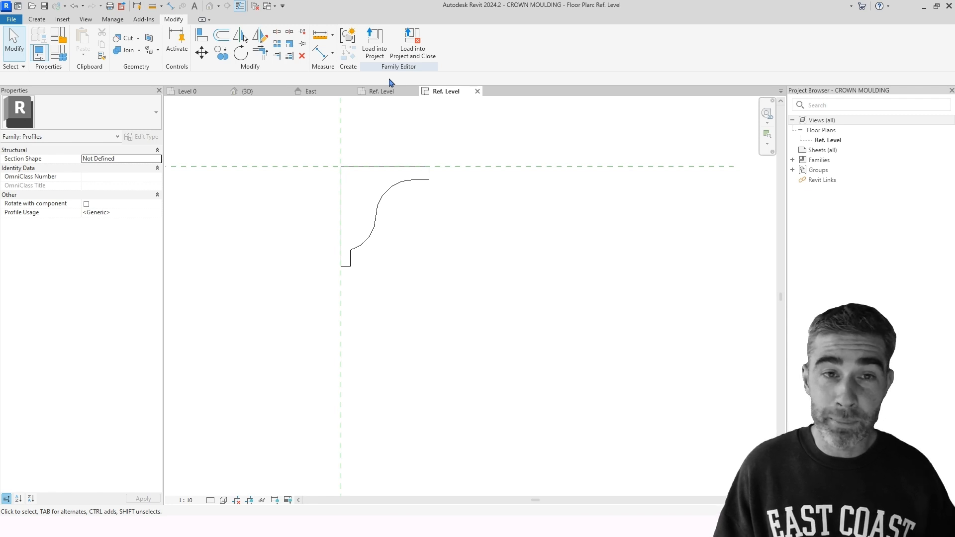
Load the crown moulding profile family into Project1 only, leaving out Base.rfa.
click(374, 43)
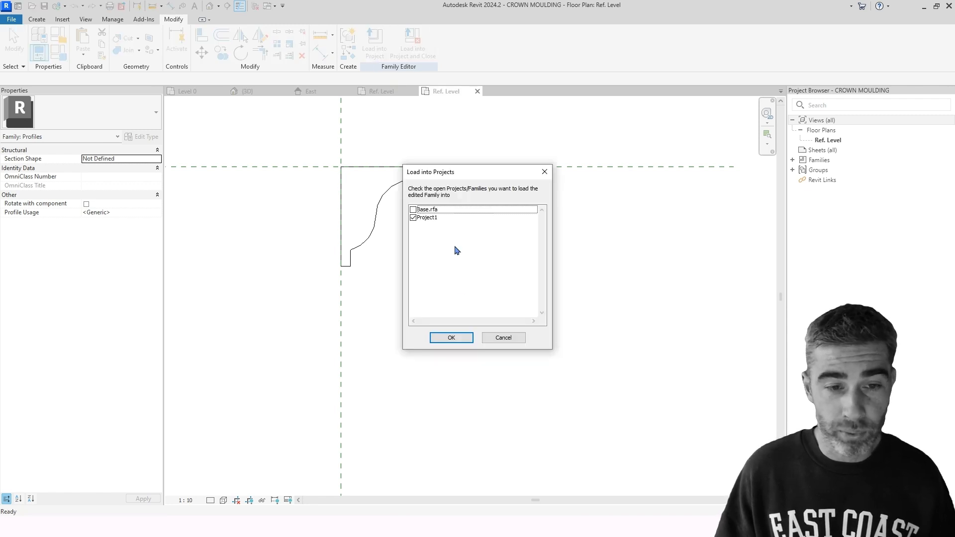
click(413, 209)
click(413, 217)
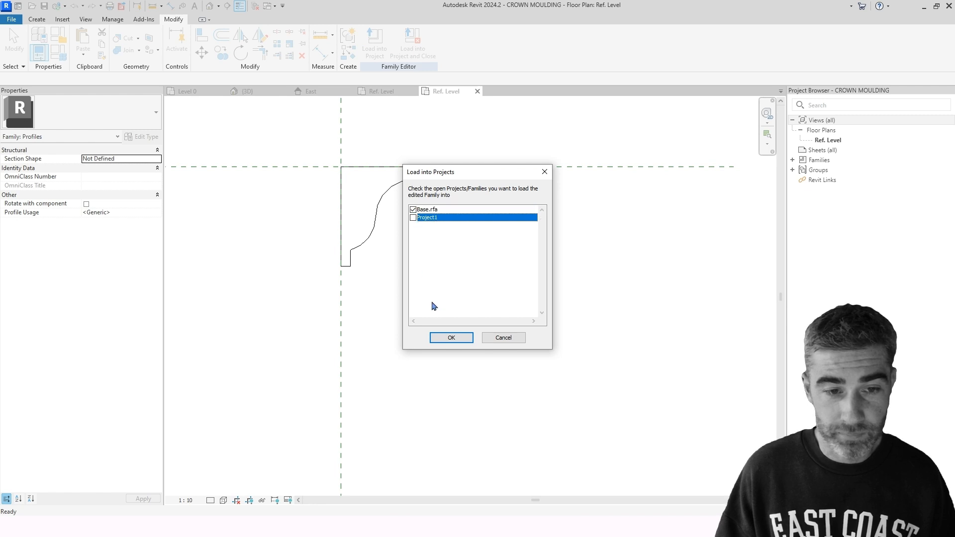
click(418, 210)
click(451, 337)
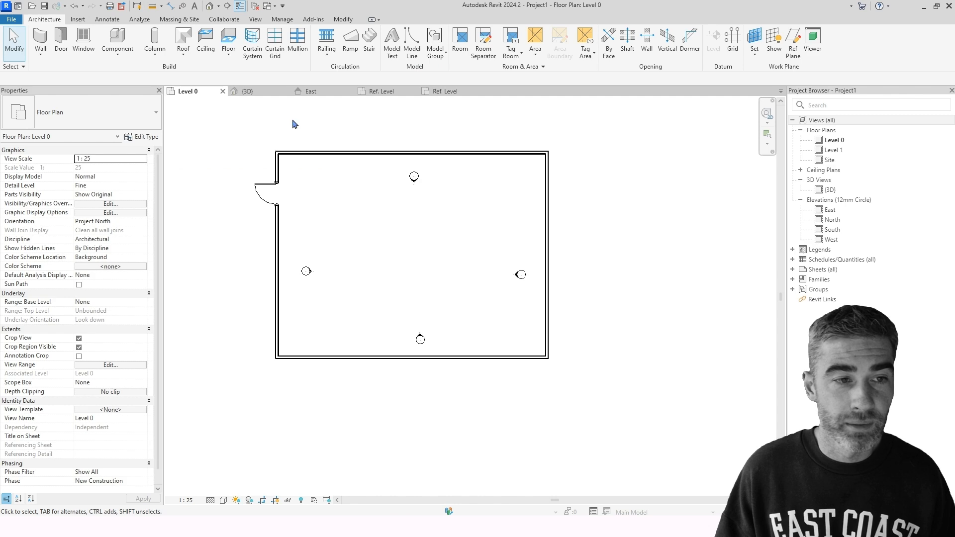
In the 3D view, start a wall sweep and duplicate the WALL BASE type as CROWN MOULDING.
click(261, 92)
shift+middle_drag(324, 197, 319, 248)
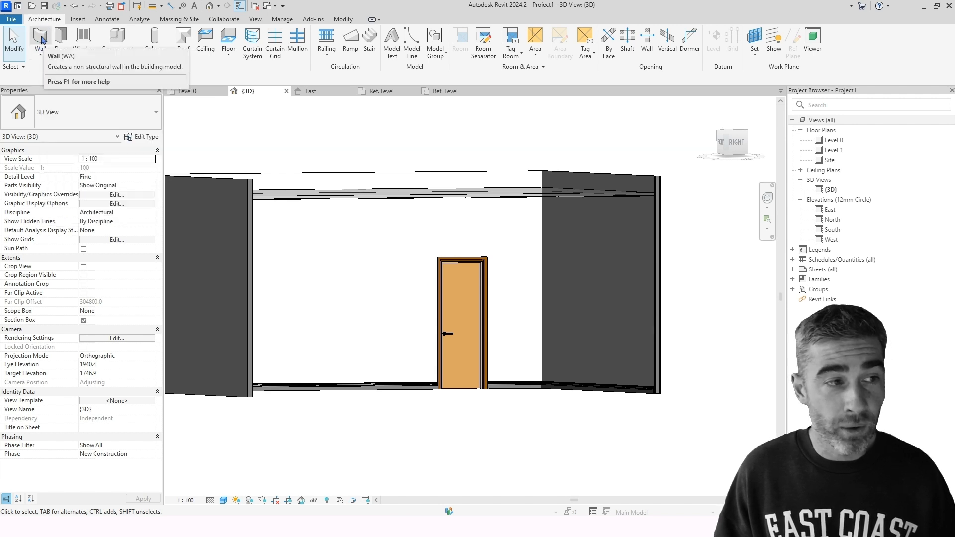
click(41, 59)
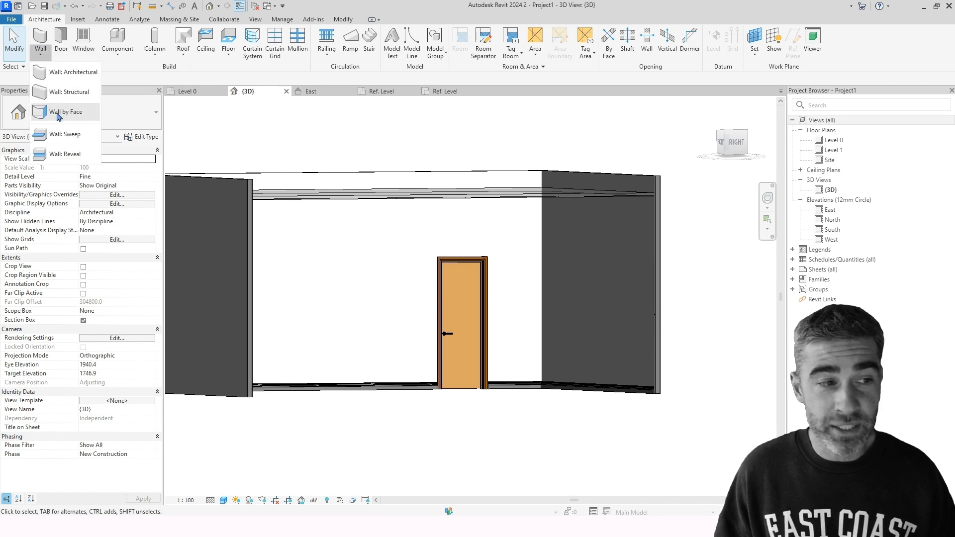
click(64, 134)
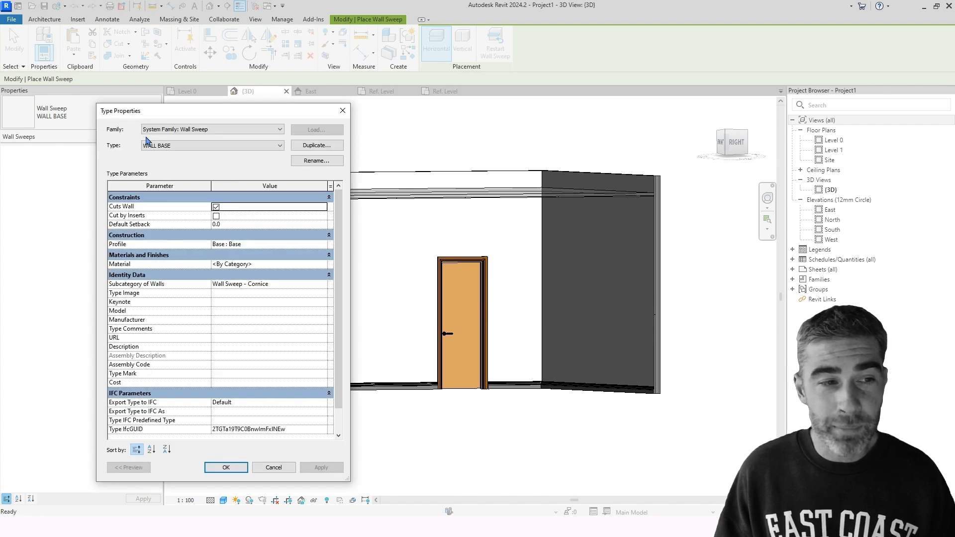
key(Escape)
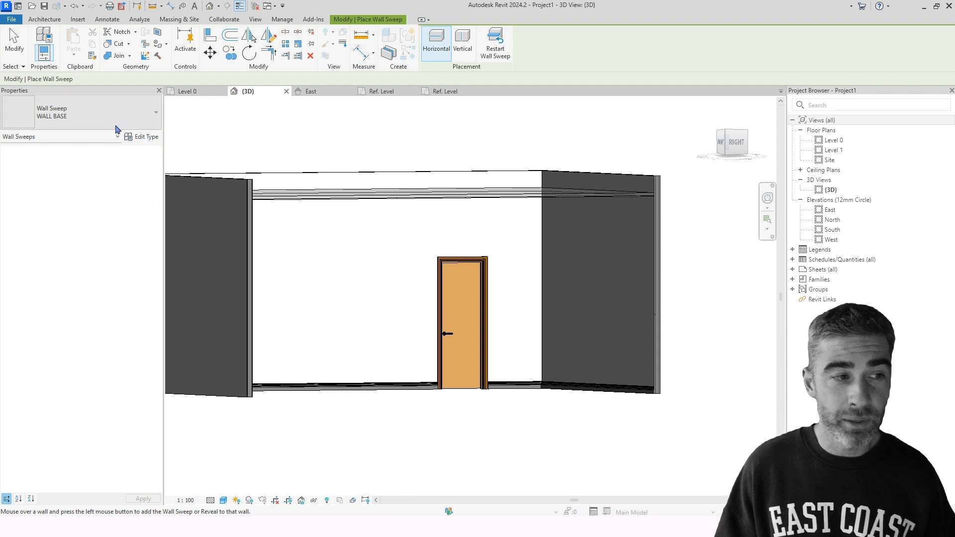
click(149, 138)
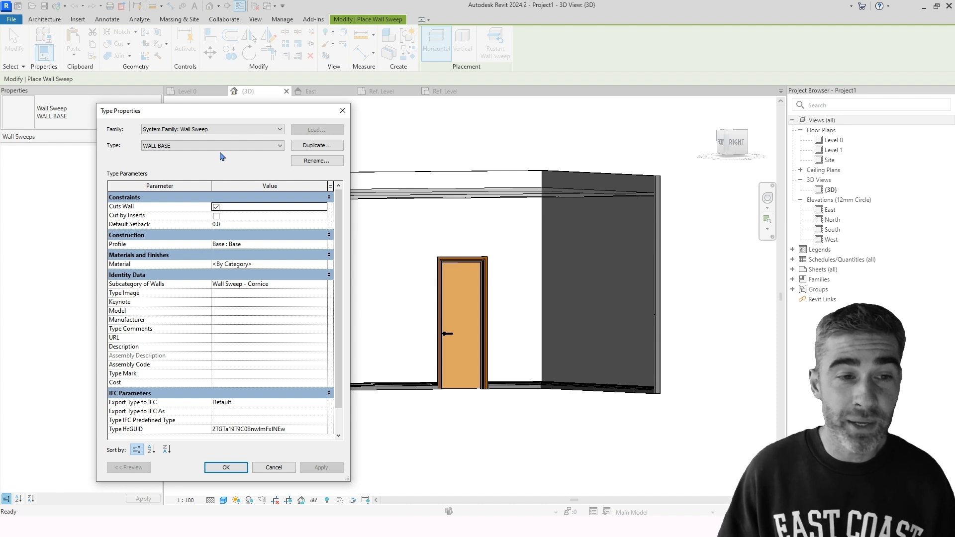
click(315, 146)
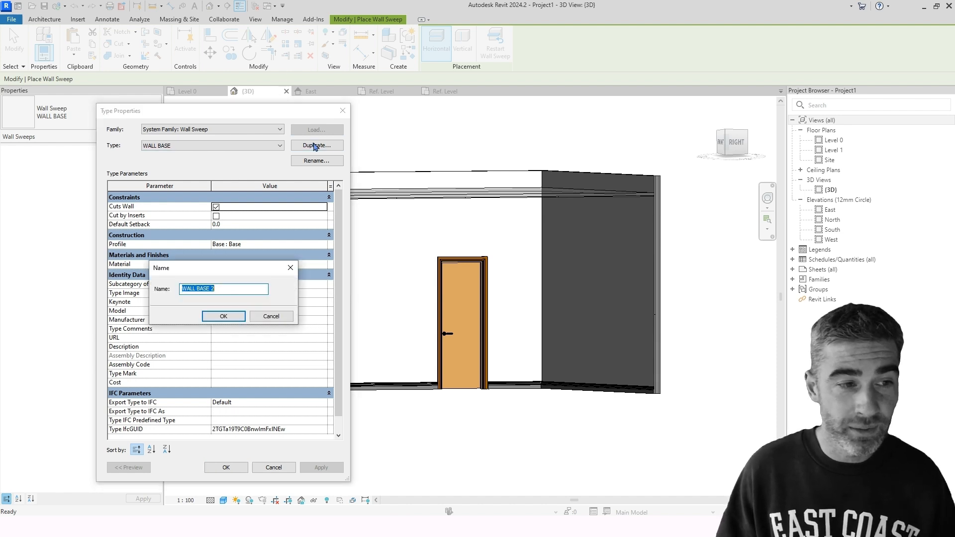
click(224, 289)
drag(224, 289, 175, 287)
text(crown)
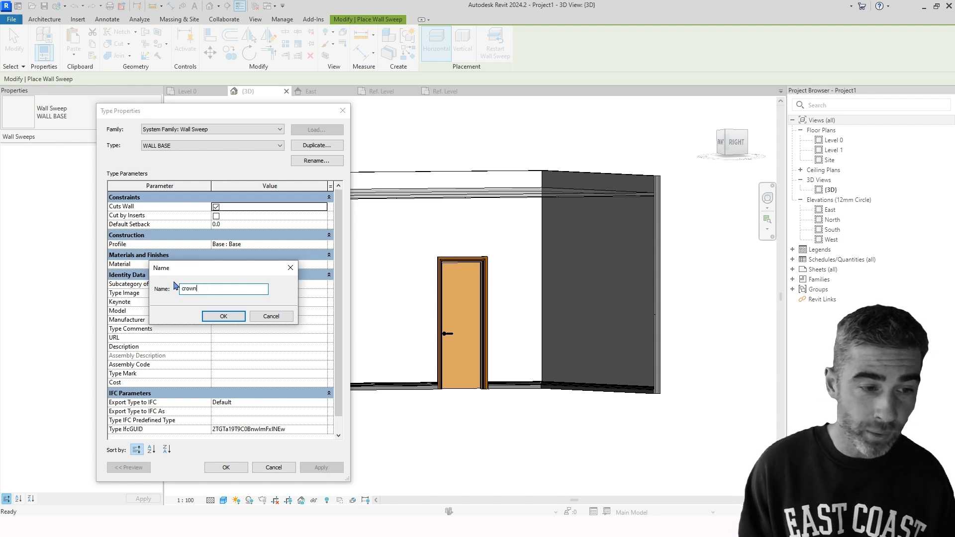
key(BackSpace)
key(BackSpace)
key(BackSpace)
key(BackSpace)
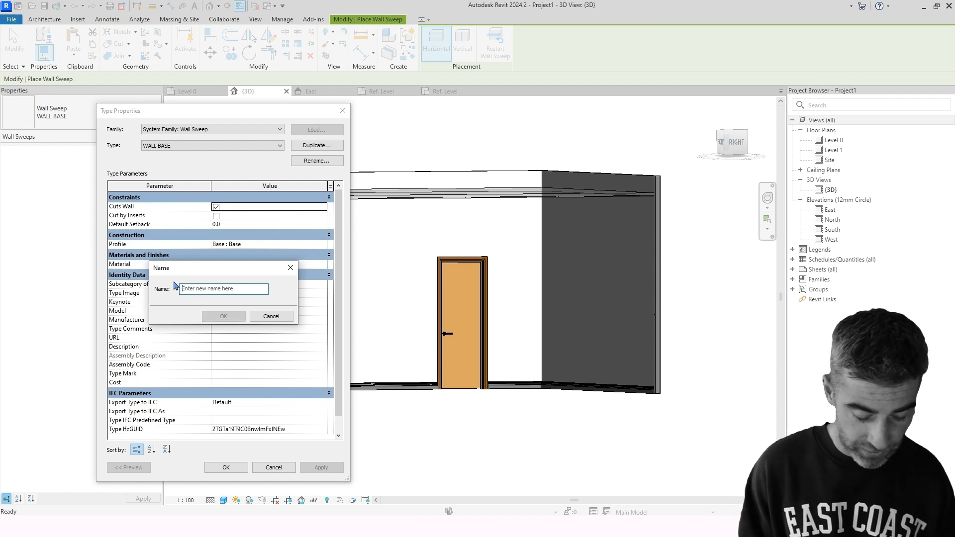
text(CROWN MPOULDING)
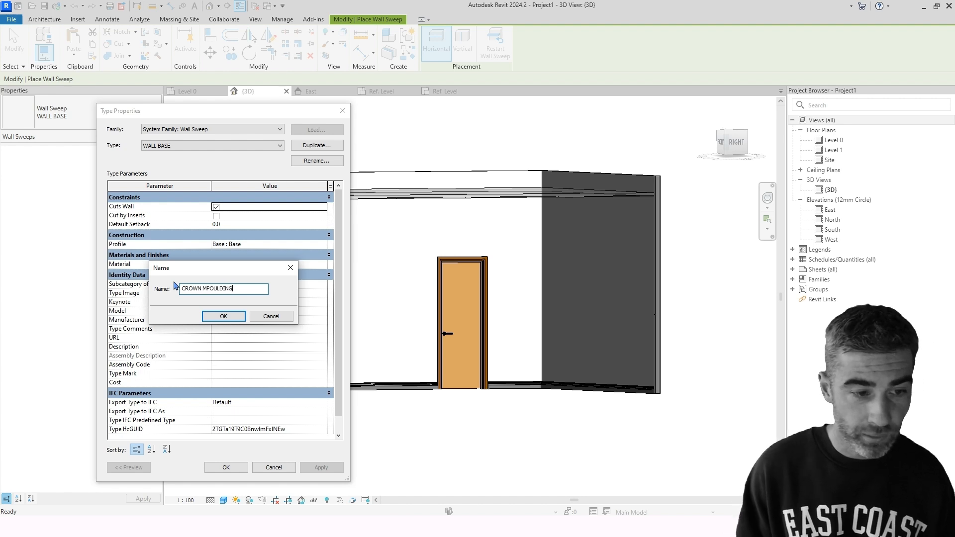
key(BackSpace)
key(BackSpace)
key(BackSpace)
key(BackSpace)
key(BackSpace)
key(BackSpace)
key(BackSpace)
key(BackSpace)
text(MOULDIN)
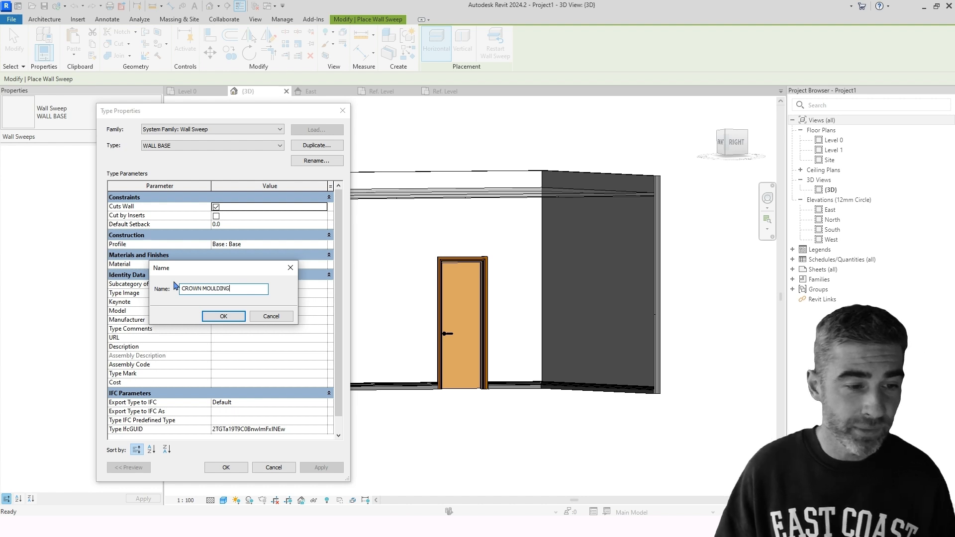
click(221, 319)
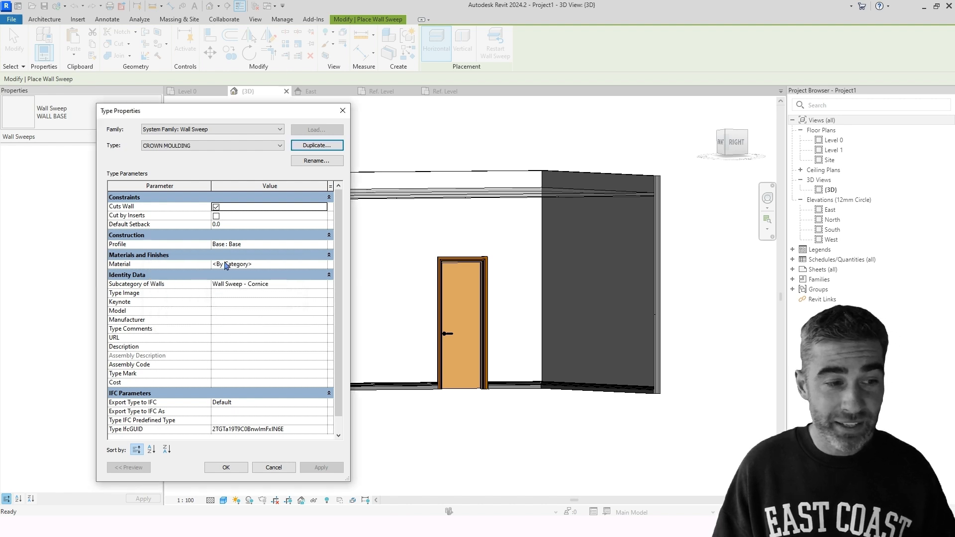
Set the CROWN MOULDING sweep type's Profile to CROWN MOULDING : CROWN MOULDING.
click(272, 244)
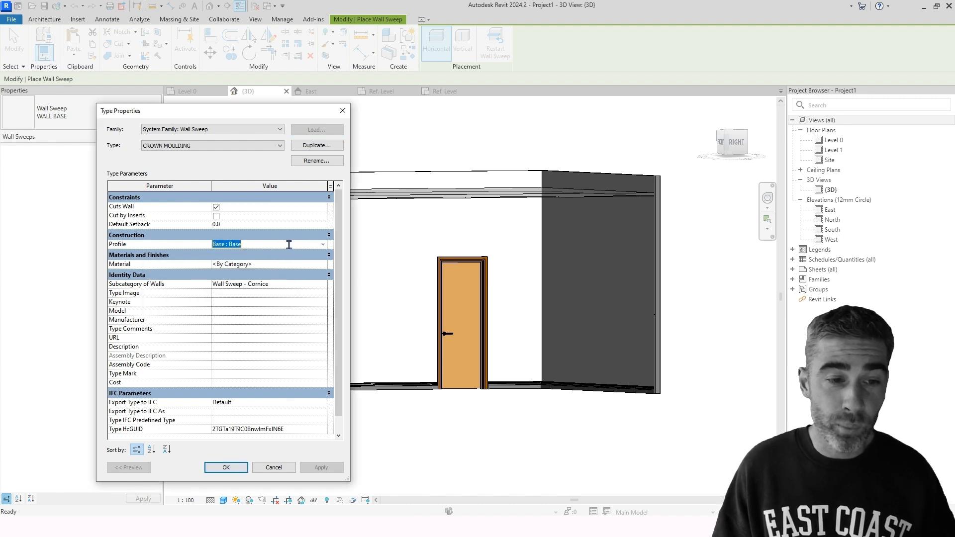
click(324, 244)
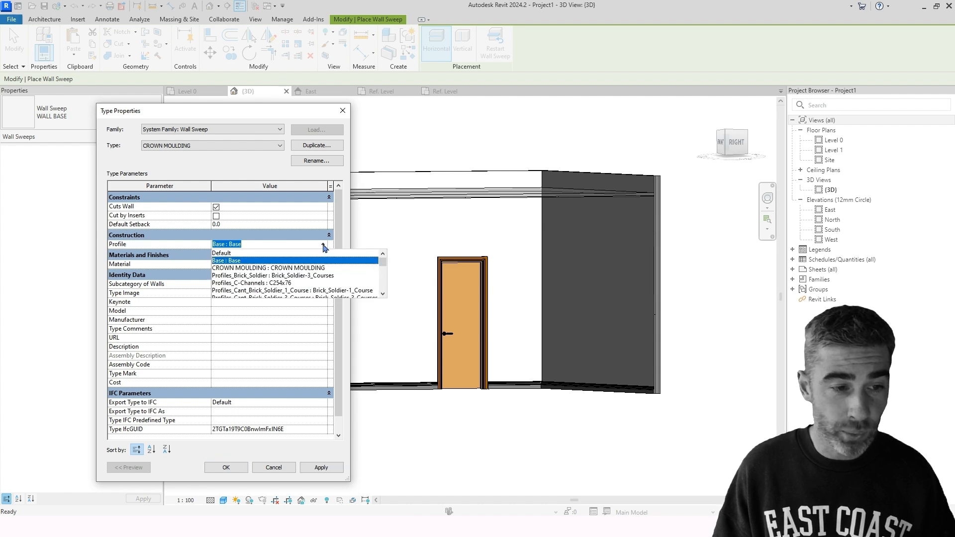
click(262, 268)
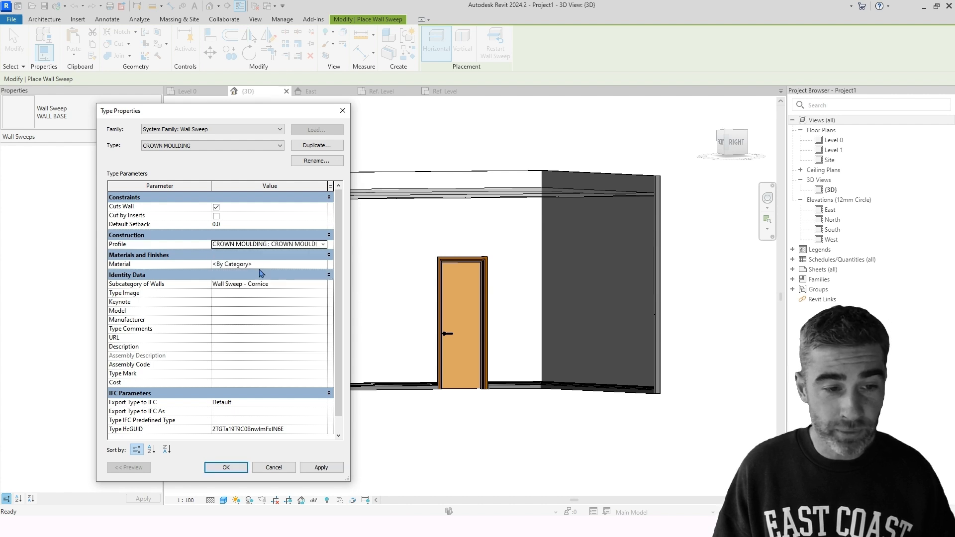
click(226, 468)
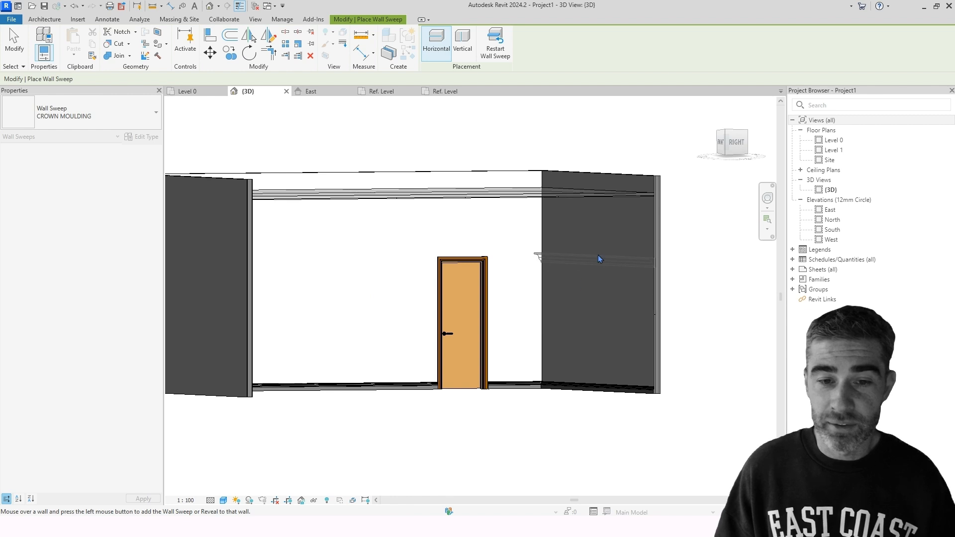
Place the horizontal crown moulding sweep near ceiling height along the door wall and the side wall adjoining it.
click(642, 199)
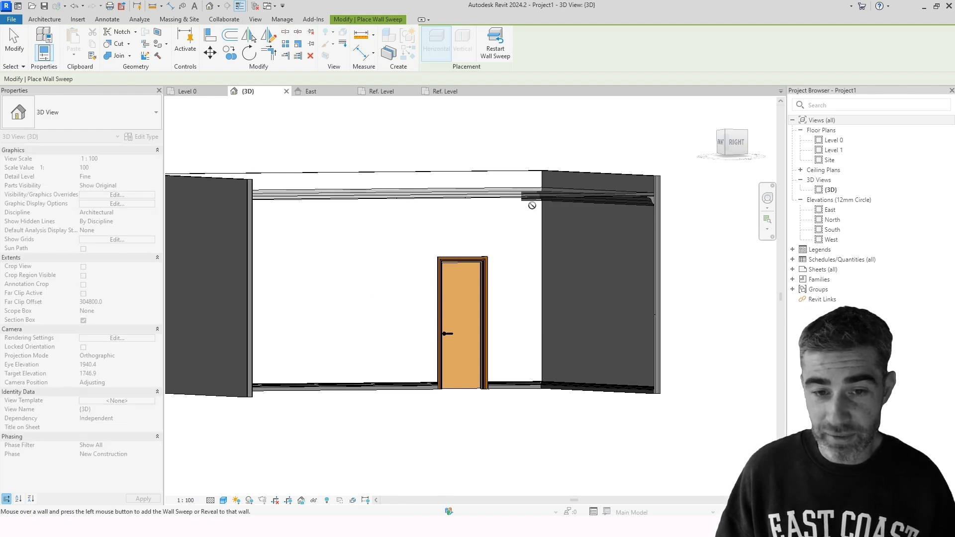
key(Escape)
scroll(572, 229, up, 5)
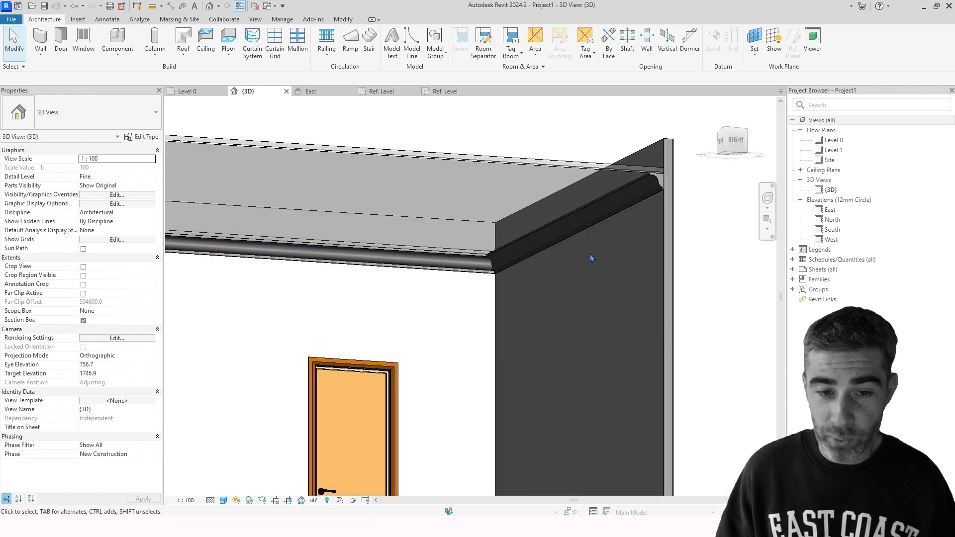
Lower the crown moulding sweep clear of the ceiling and align its top face with the ceiling's underside.
click(573, 232)
drag(572, 232, 571, 273)
shift+middle_drag(581, 228, 588, 277)
scroll(646, 196, up, 2)
key(a)
key(l)
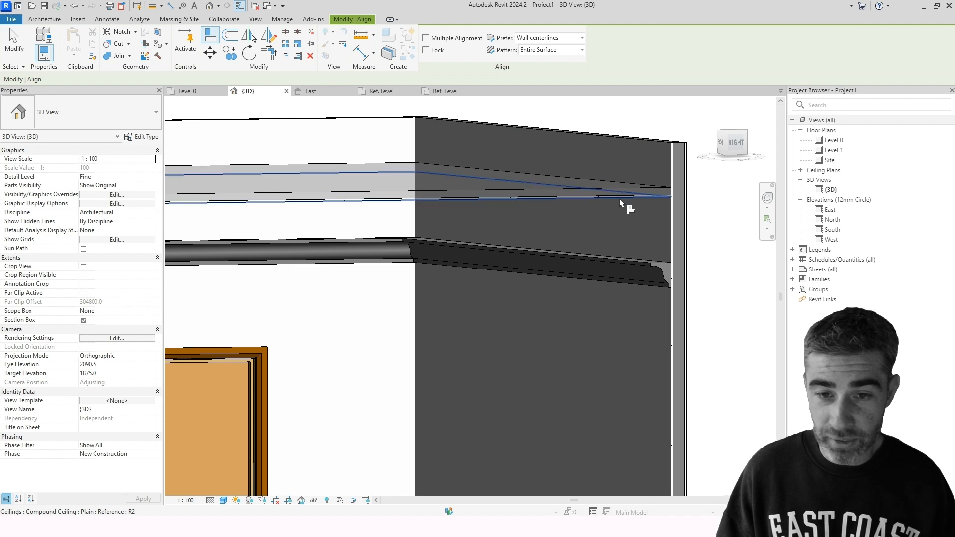
scroll(622, 205, up, 3)
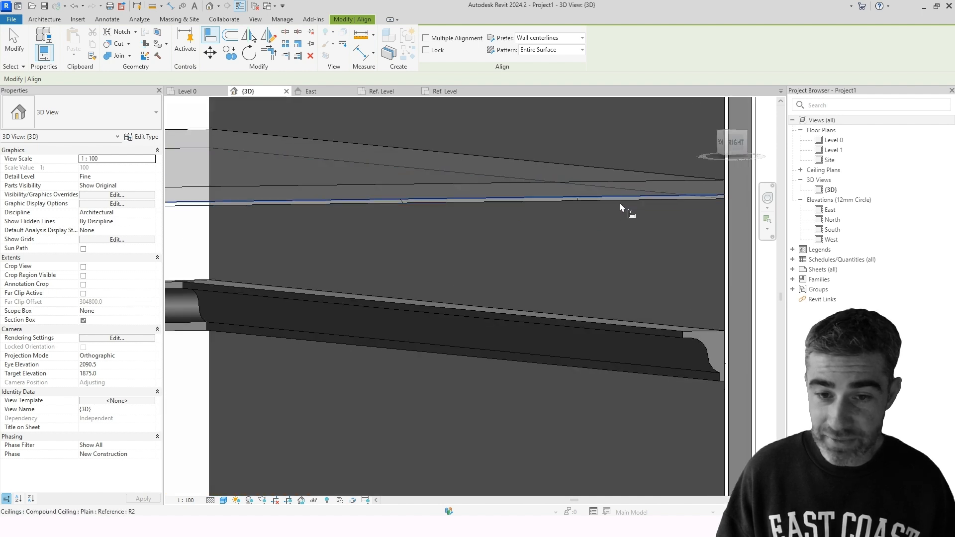
click(621, 205)
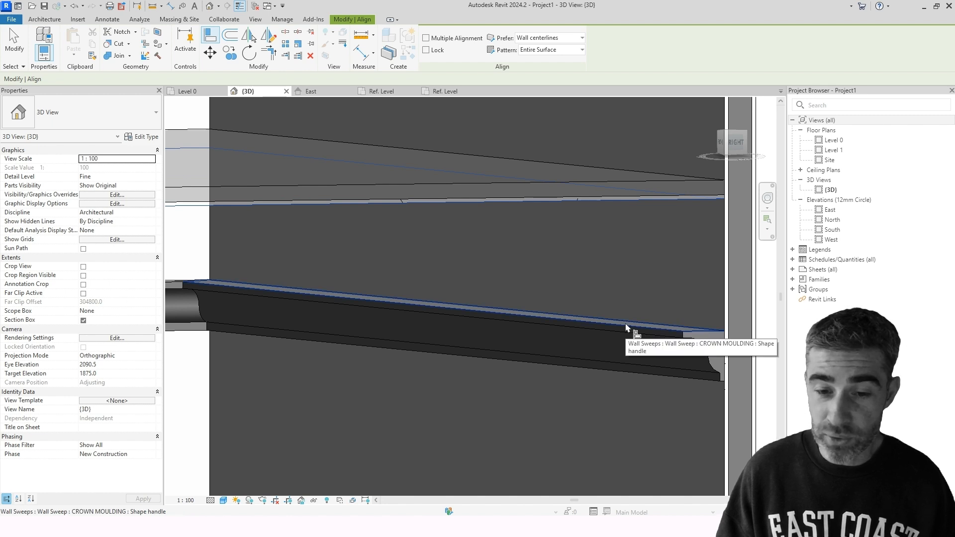
scroll(626, 328, down, 6)
shift+middle_drag(599, 312, 526, 358)
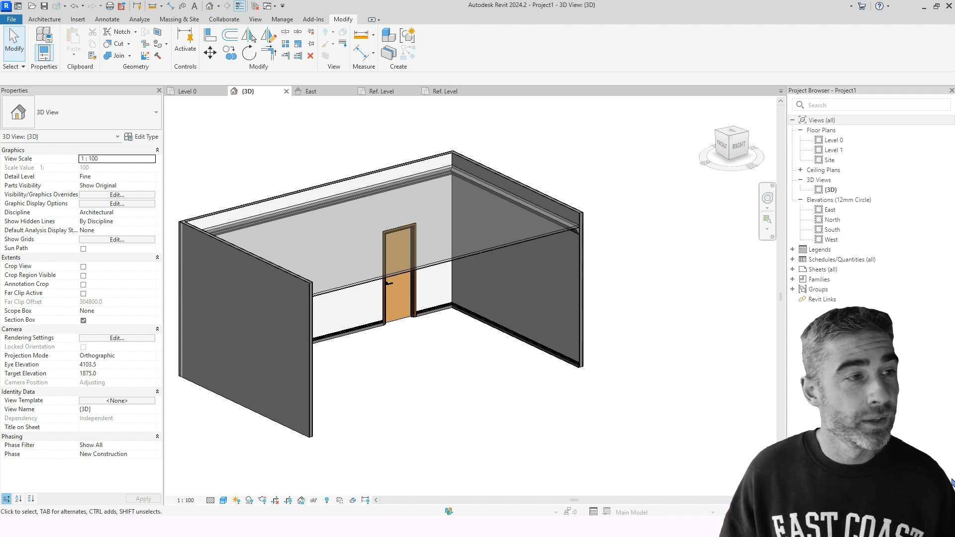
click(11, 20)
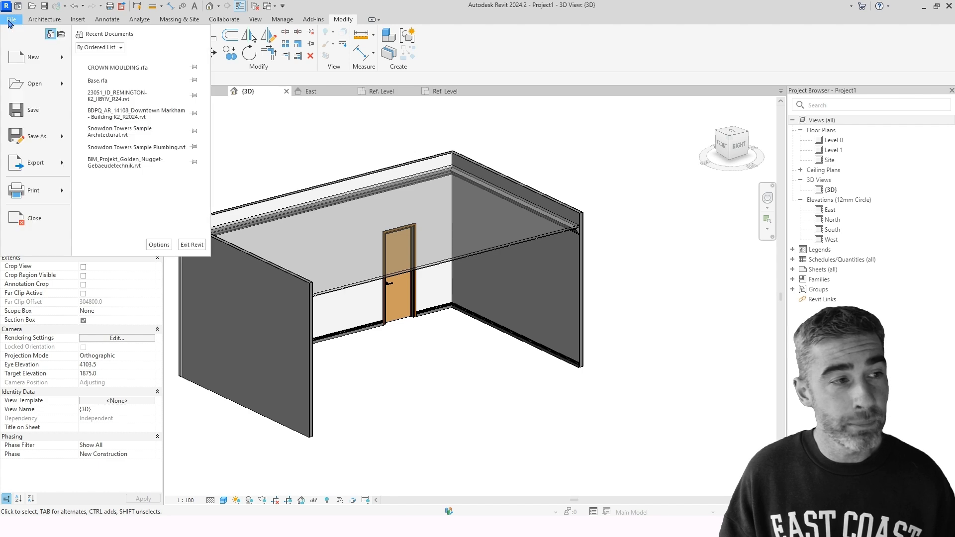
key(Escape)
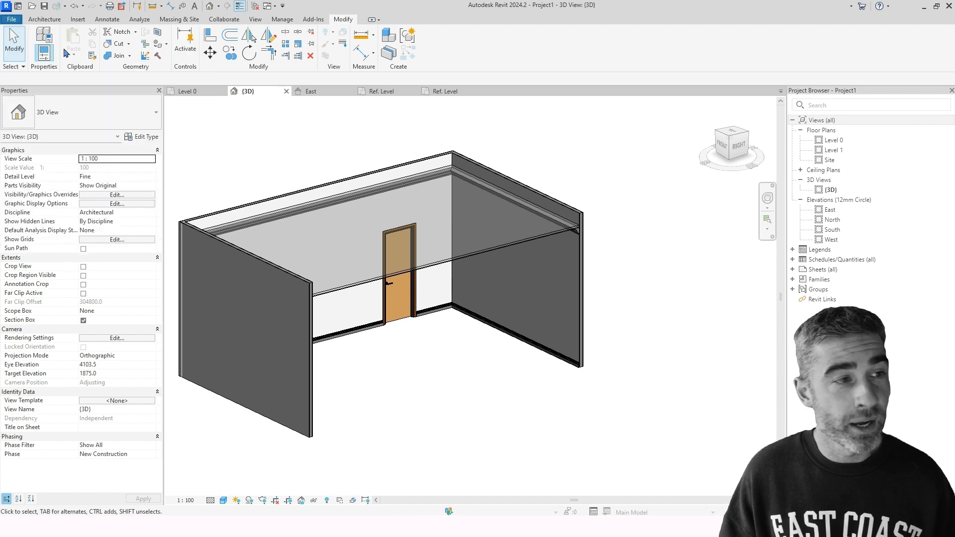
Draw a straight Wall-Partn_12P-75Std-12P wall about 2540 mm long inside the room, parallel to the side wall with the moulding.
click(48, 23)
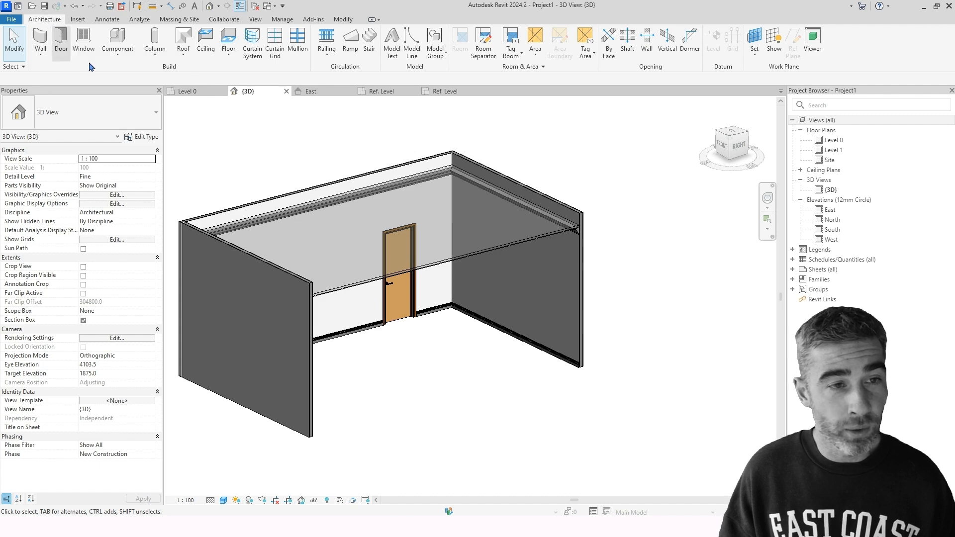
middle_drag(298, 155, 294, 155)
click(42, 44)
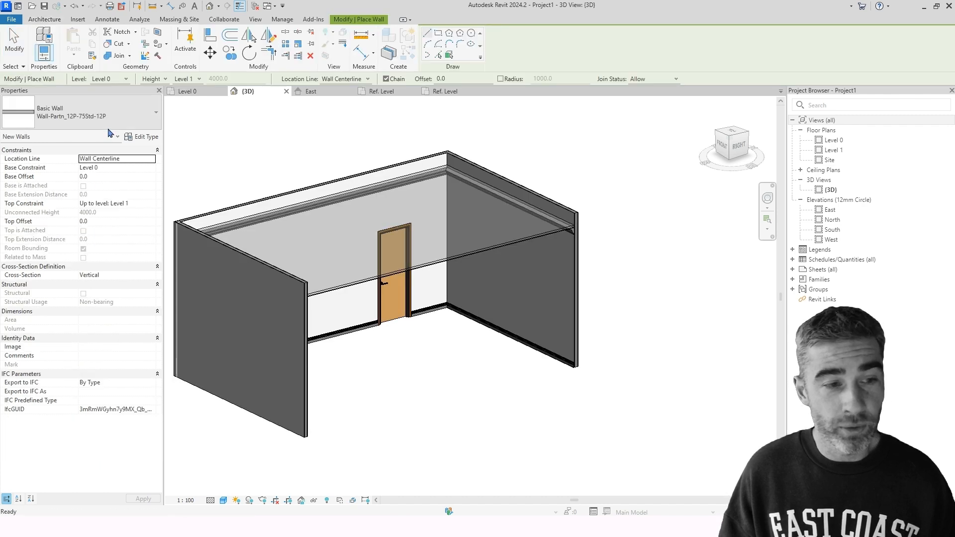
scroll(511, 352, up, 2)
click(526, 360)
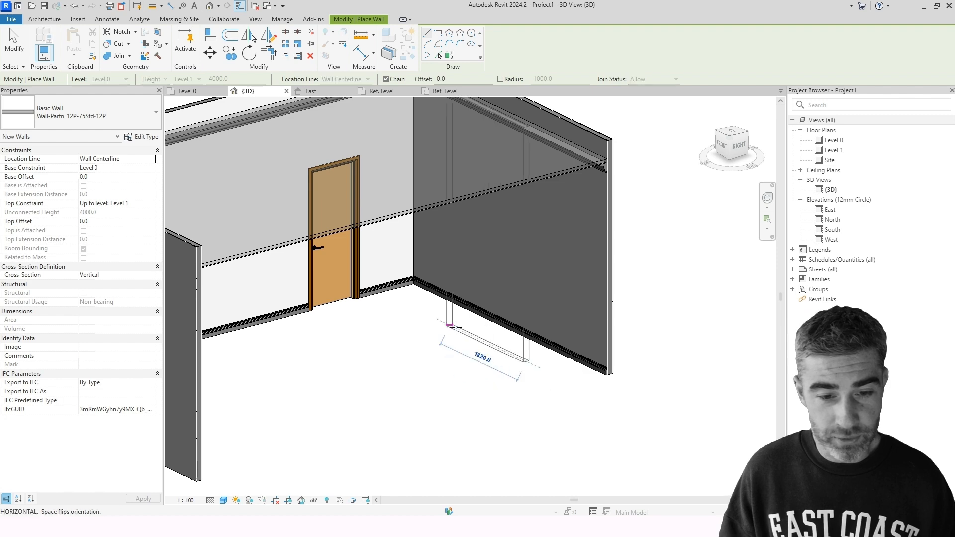
click(424, 307)
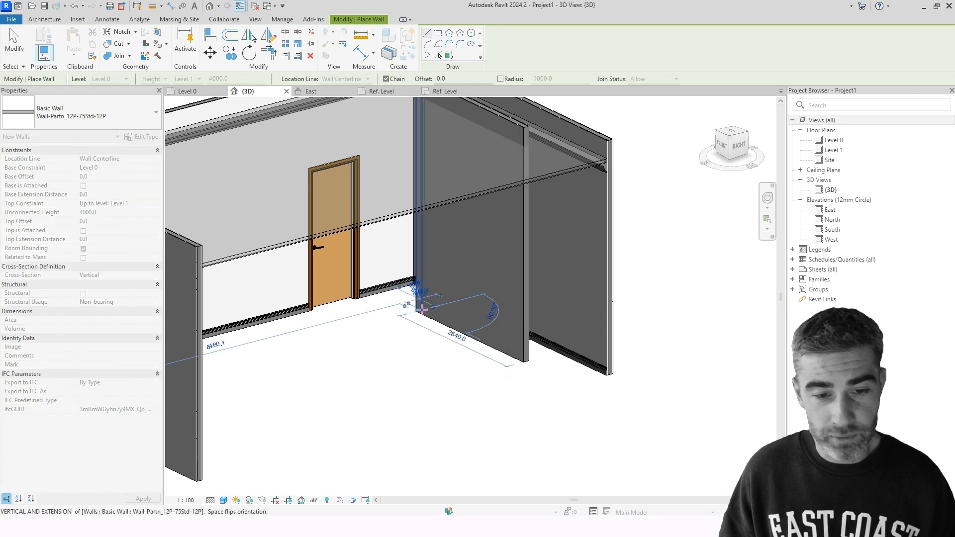
key(Escape)
key(Escape)
mouse_move(418, 367)
shift+middle_down()
mouse_move(475, 373)
mouse_move(380, 359)
mouse_move(465, 361)
mouse_move(412, 355)
shift+middle_up()
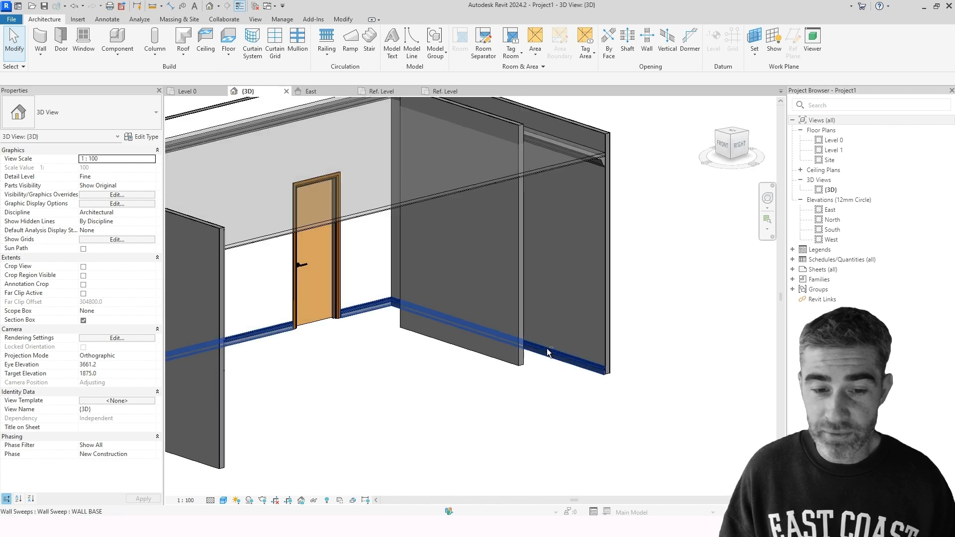
Duplicate the new wall's type under the name Wall-Partn_BASE+CROWN MOULDING.
click(522, 339)
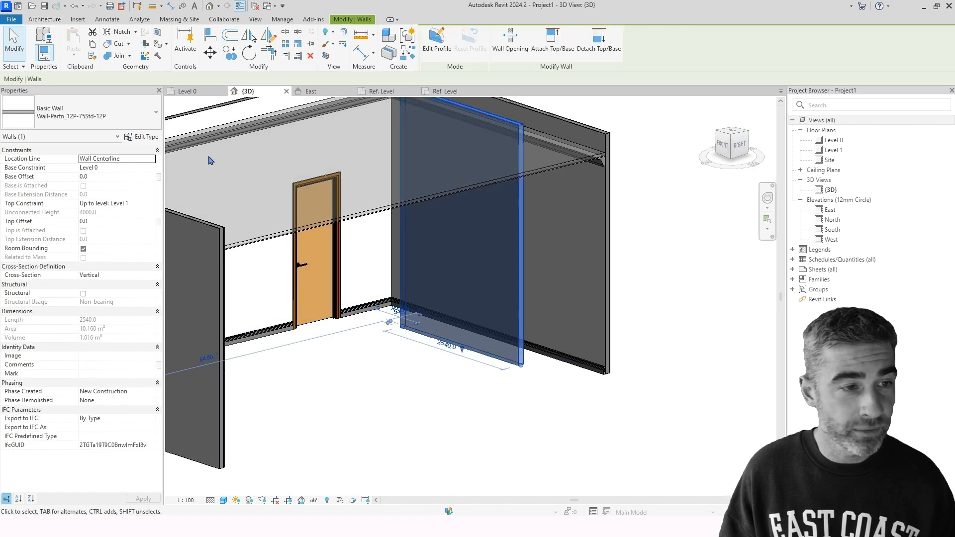
click(143, 137)
click(316, 145)
drag(253, 289, 215, 289)
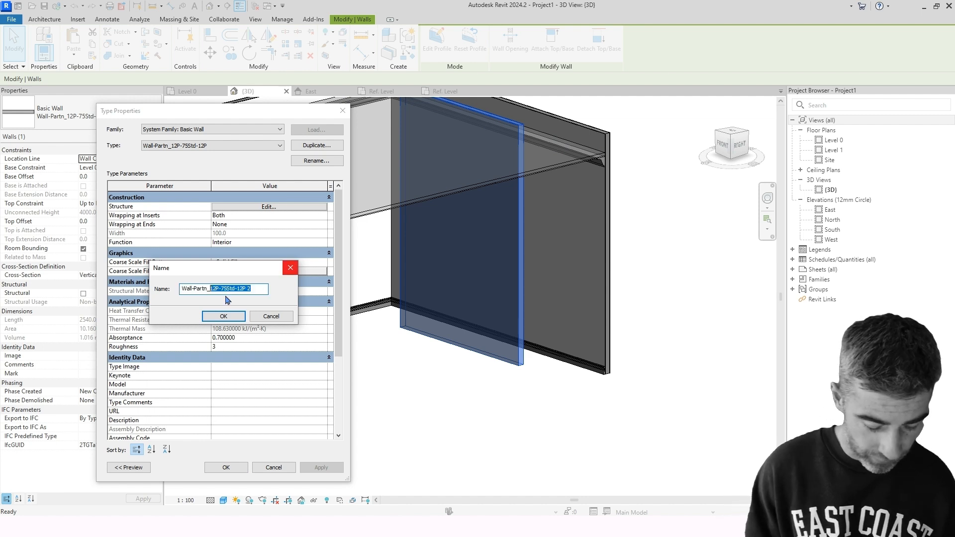
key(BackSpace)
key(BackSpace)
text(bASE)
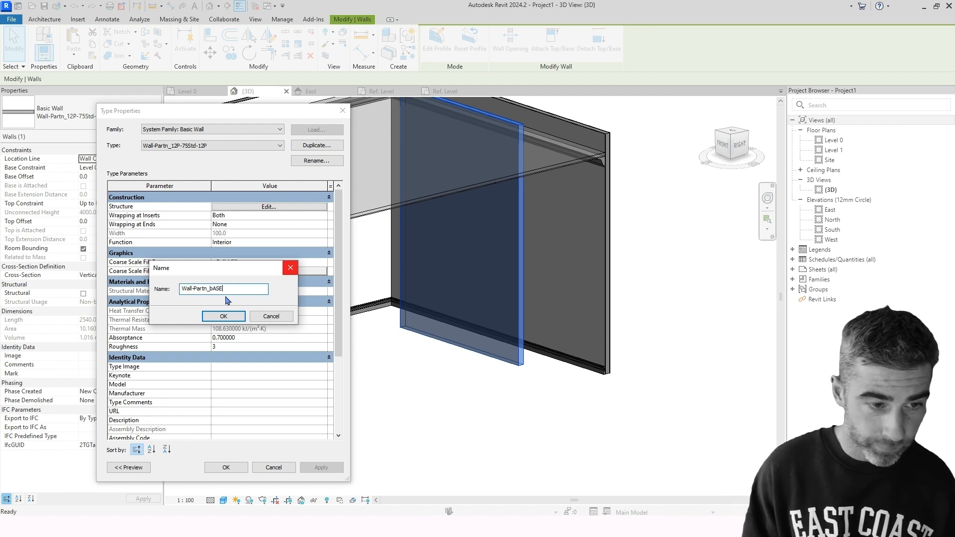
key(BackSpace)
key(BackSpace)
text(BASE+)
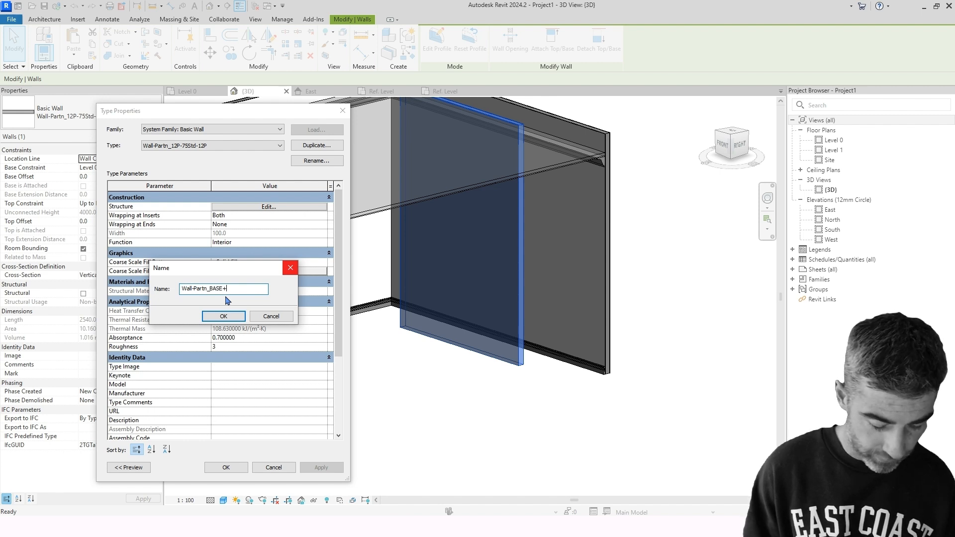
text(CROWN MOULDING)
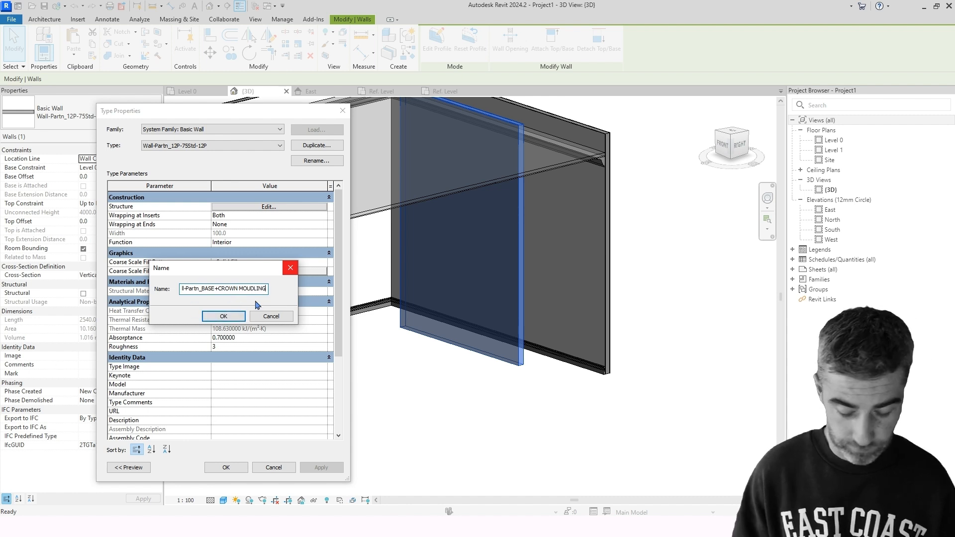
key(BackSpace)
key(BackSpace)
key(BackSpace)
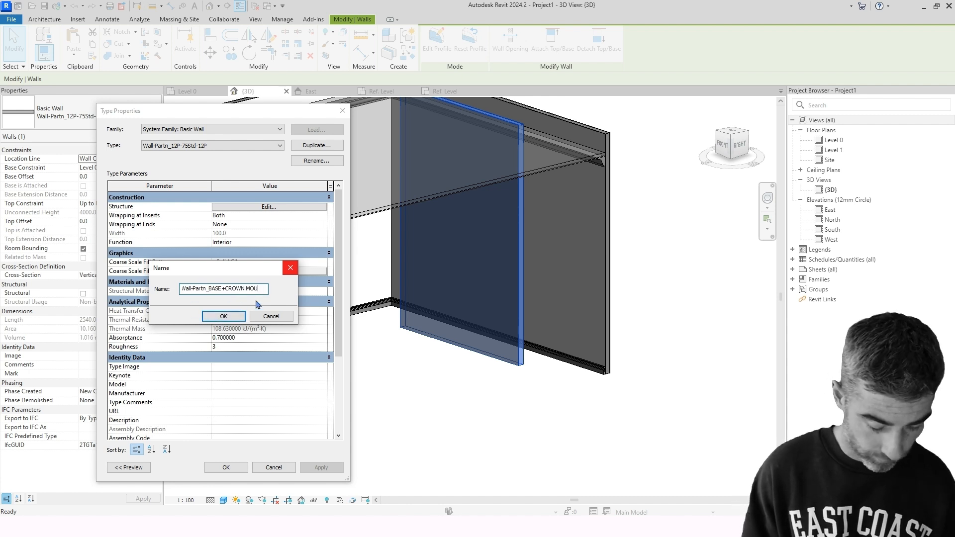
text(LDING)
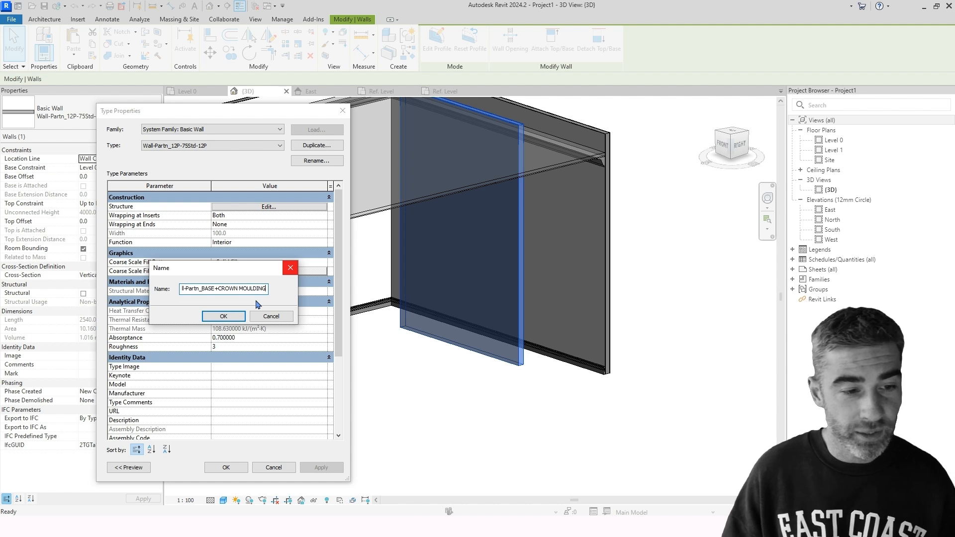
click(225, 316)
Open the layer structure of Wall-Partn_BASE+CROWN MOULDING for editing with the section preview shown.
drag(278, 112, 297, 109)
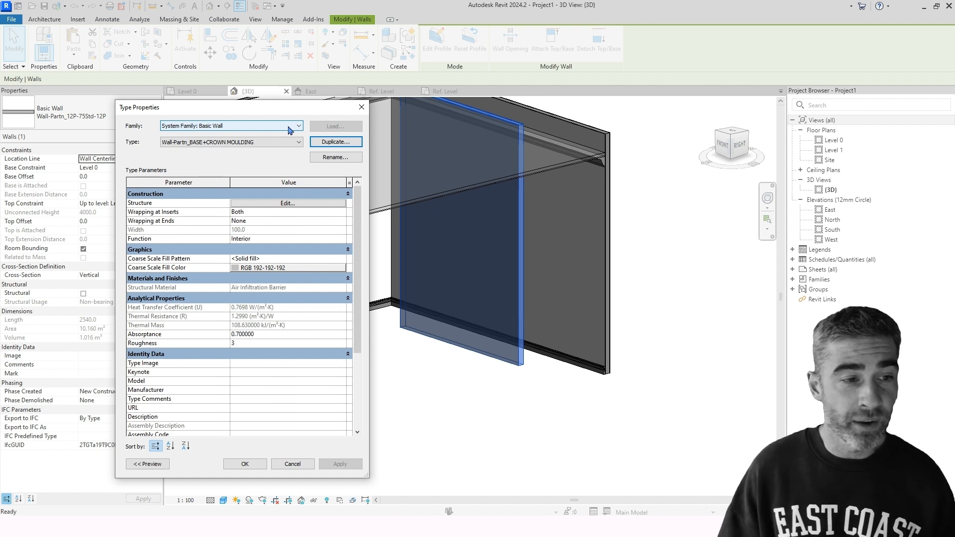
click(286, 205)
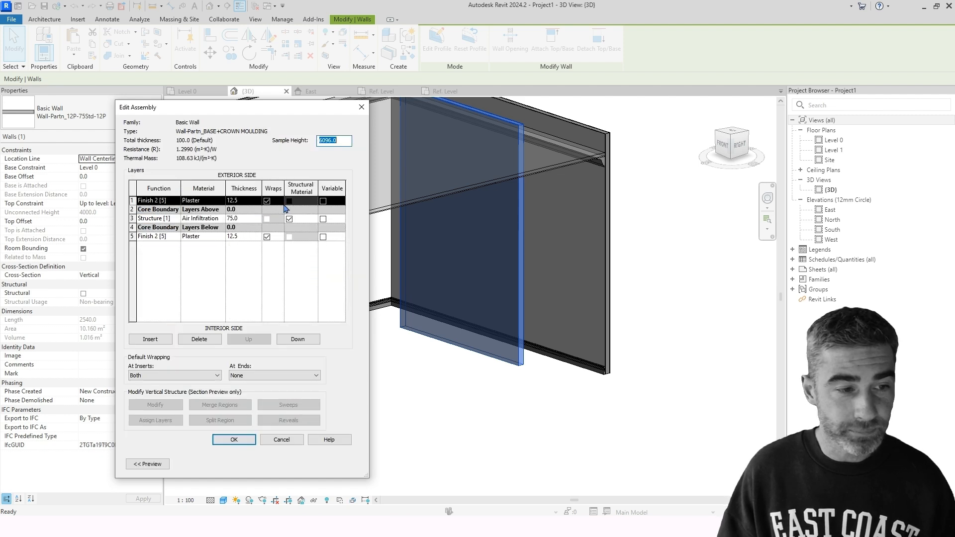
drag(277, 108, 680, 102)
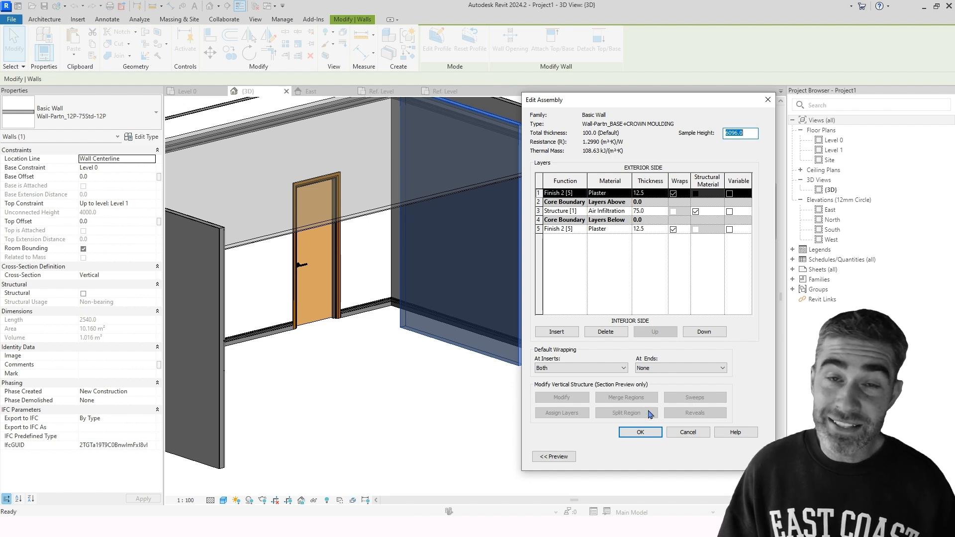
click(557, 457)
drag(579, 102, 441, 101)
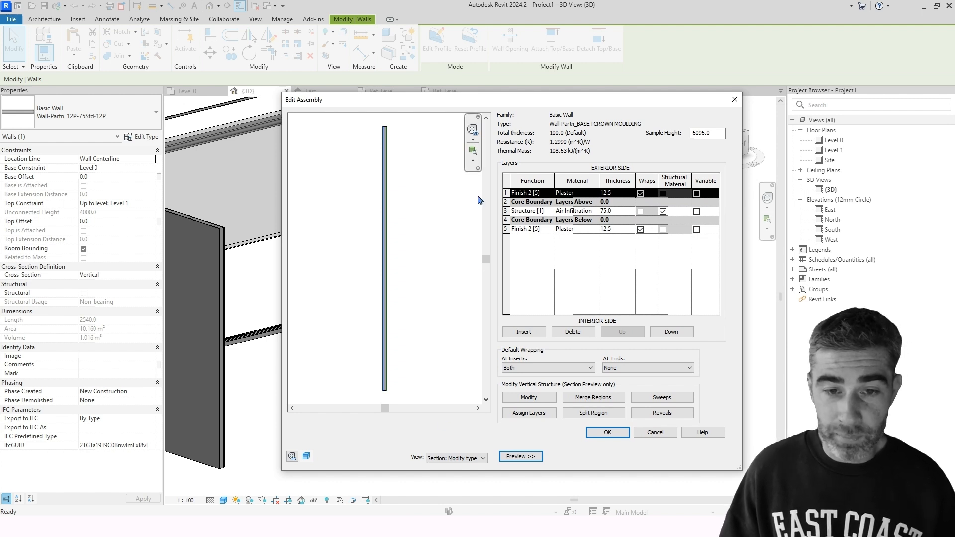
Add two wall sweeps to the wall structure, one with the Base profile and one with the CROWN MOULDING profile.
click(648, 404)
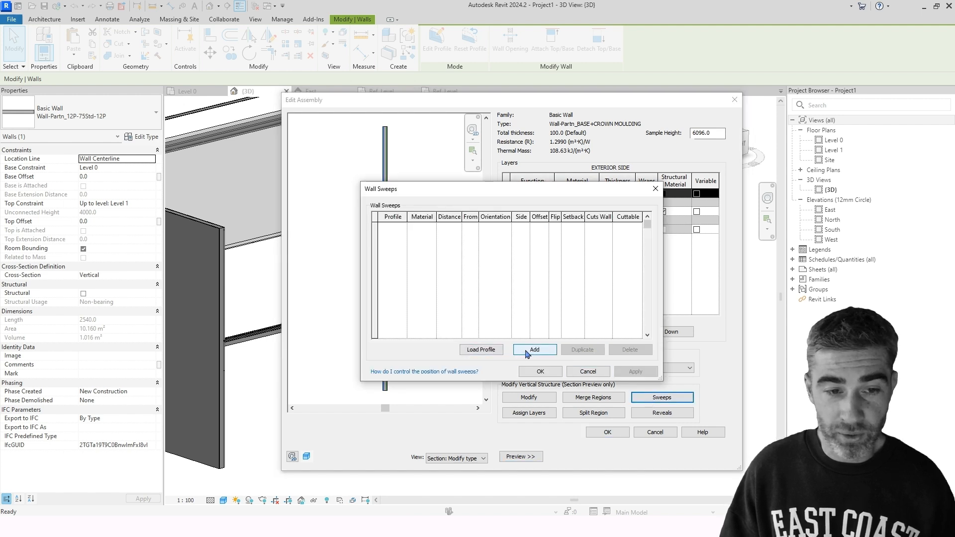
click(527, 350)
click(528, 350)
click(404, 228)
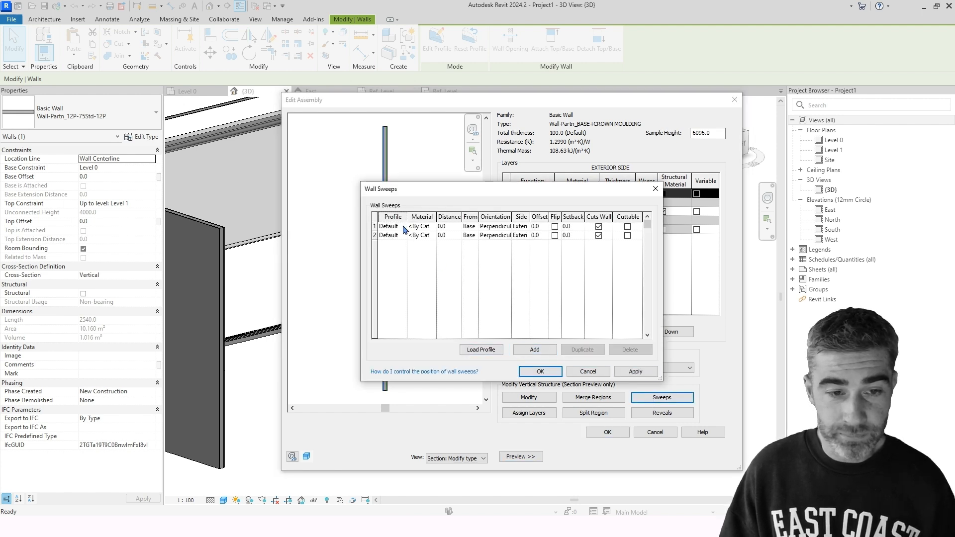
click(403, 227)
click(413, 238)
click(401, 237)
click(414, 261)
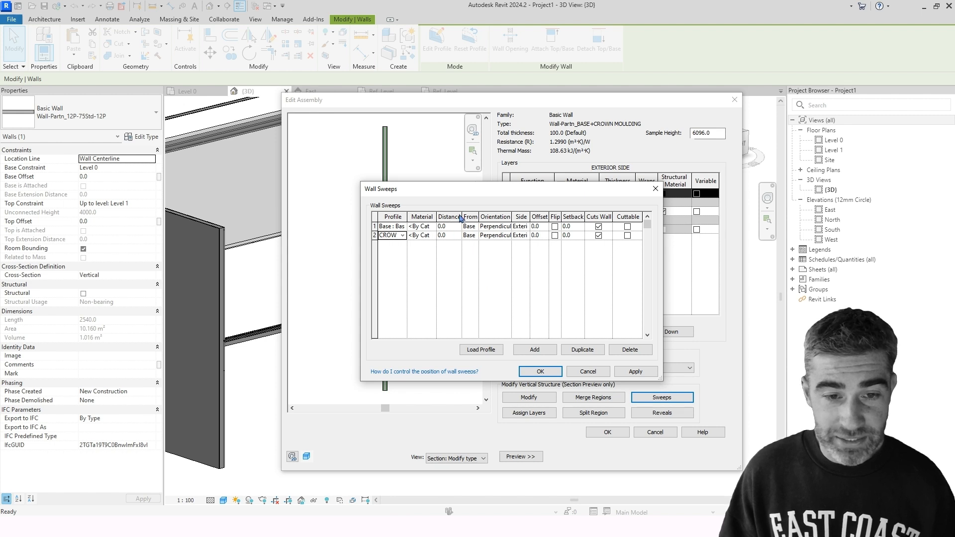
Set the crown moulding sweep to be measured from the Top of the wall and accept the sweeps.
click(475, 235)
click(474, 237)
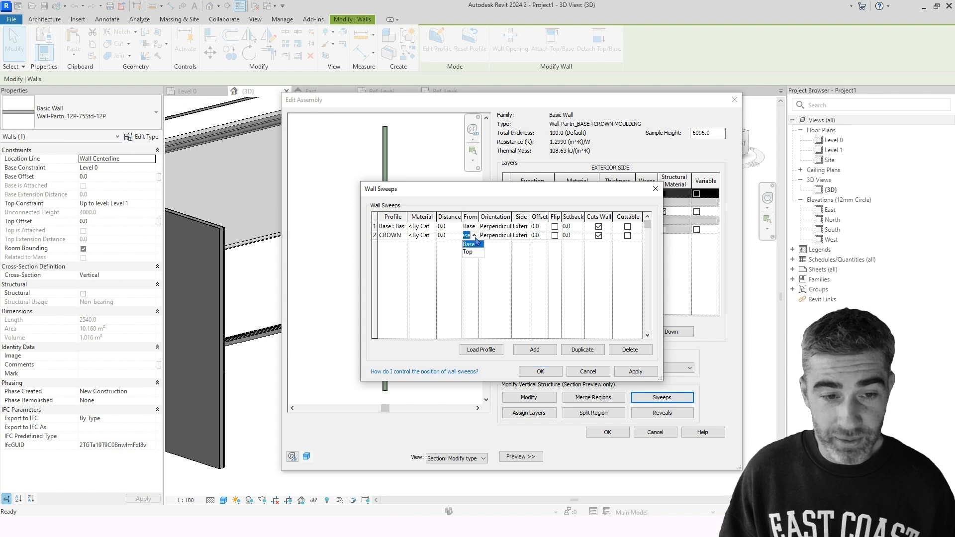
click(468, 252)
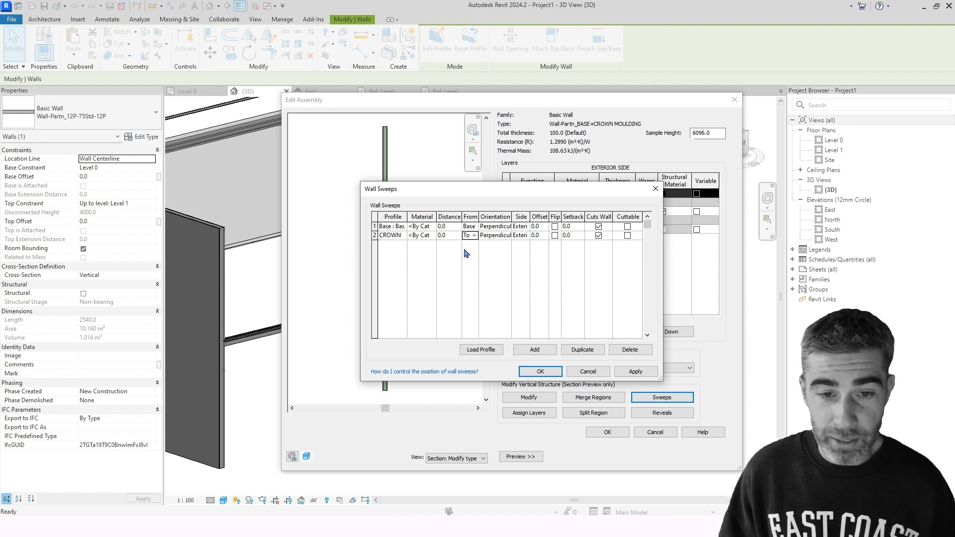
drag(501, 190, 517, 186)
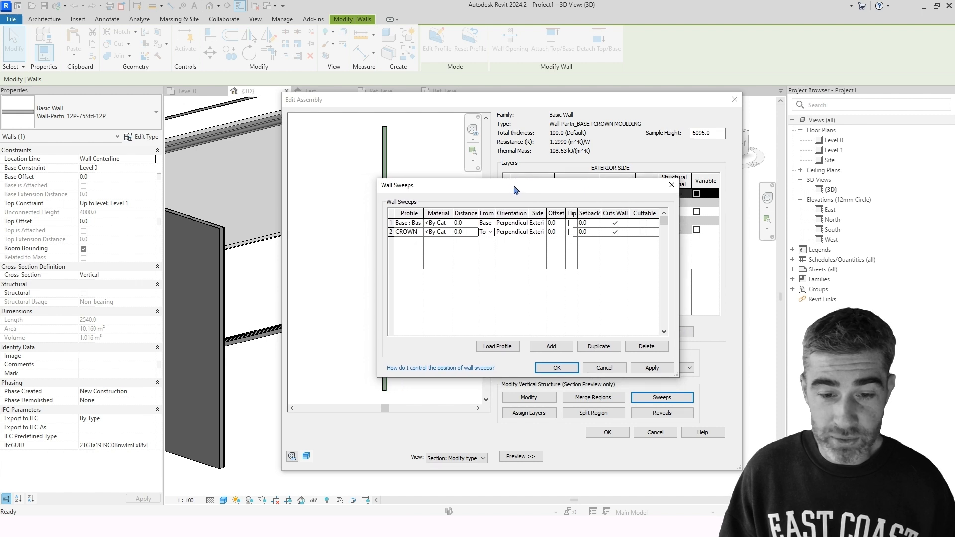
click(555, 369)
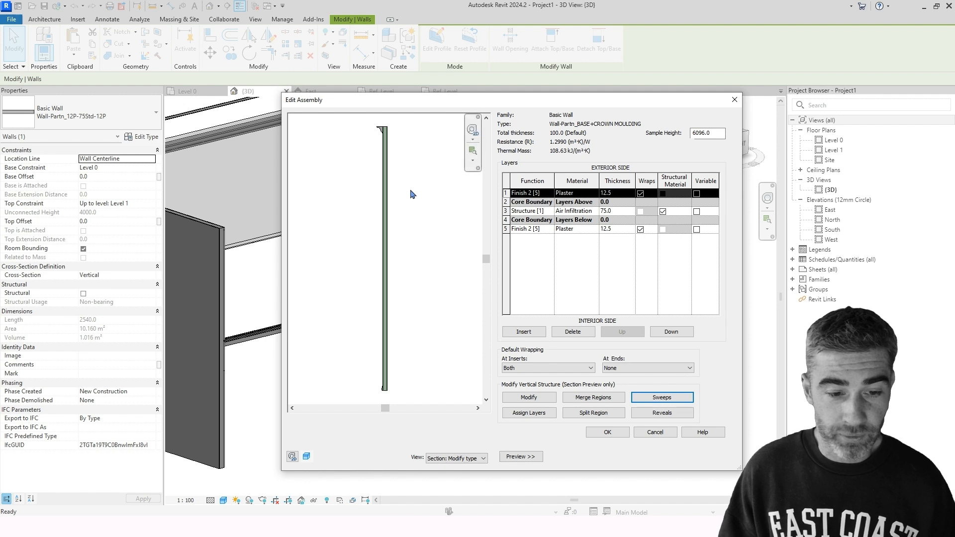
Examine the baseboard and crown moulding profiles in the section preview and review their wall sweep settings.
scroll(381, 393, up, 8)
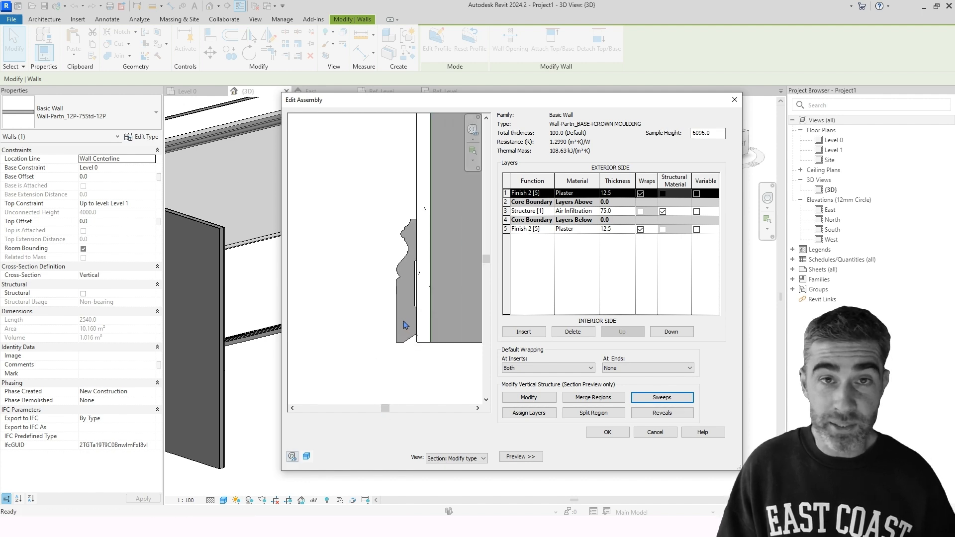
scroll(401, 342, down, 8)
middle_drag(421, 230, 401, 347)
scroll(378, 215, up, 6)
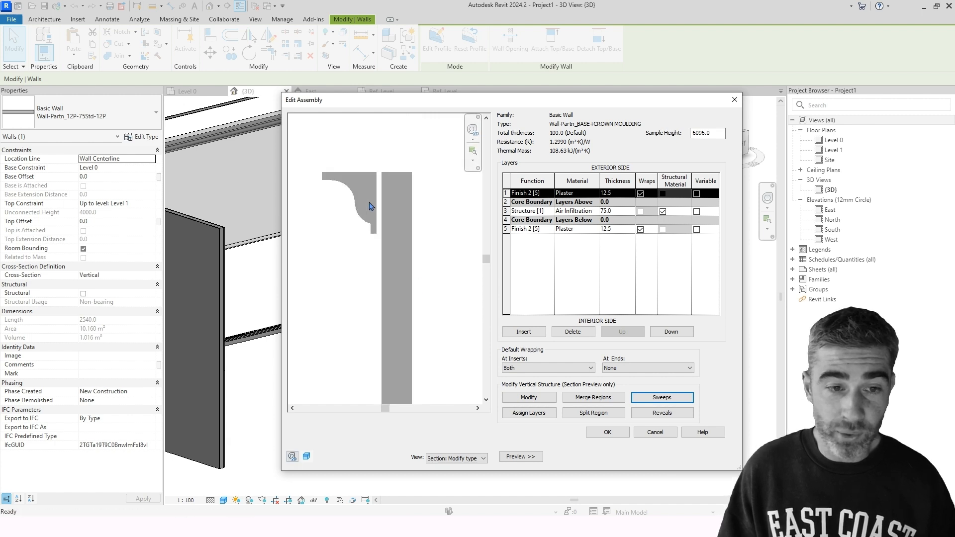
scroll(378, 209, down, 4)
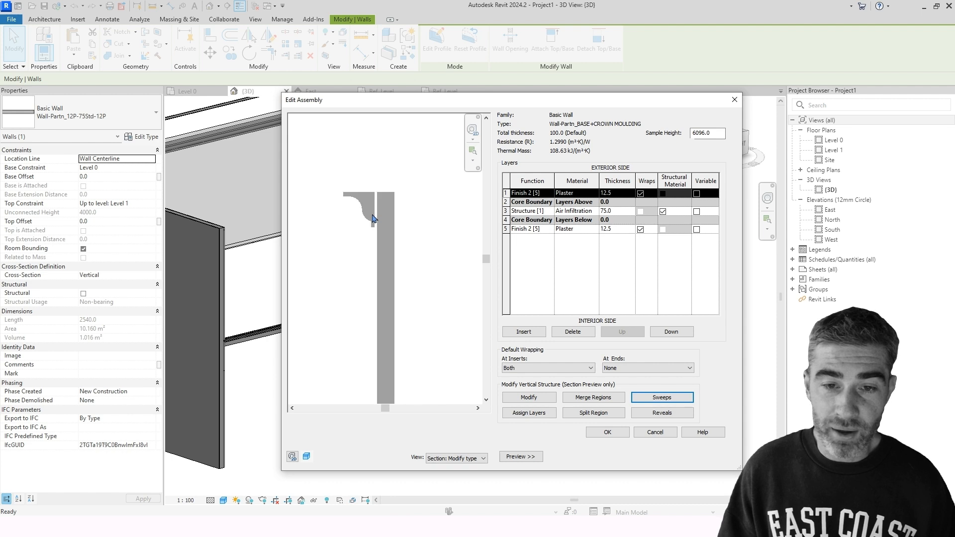
scroll(388, 197, down, 3)
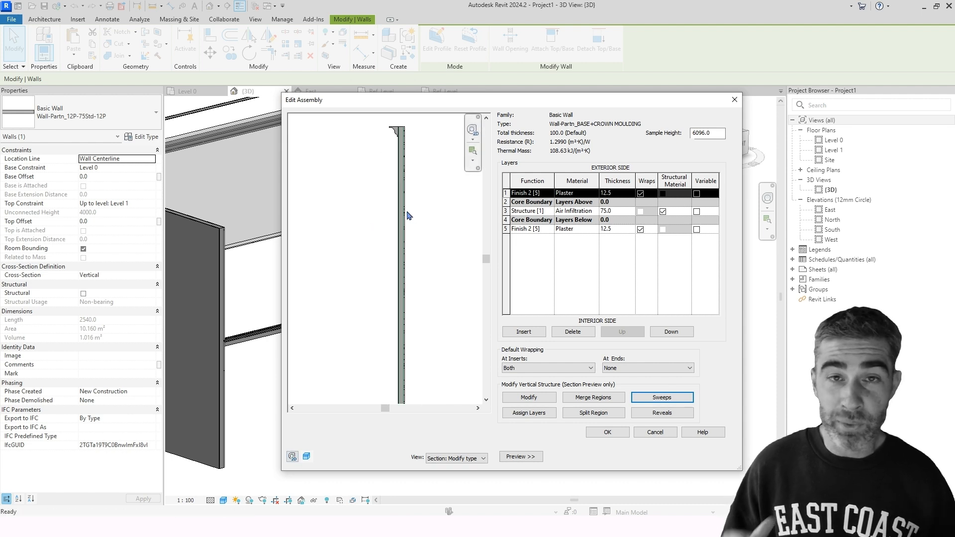
click(660, 401)
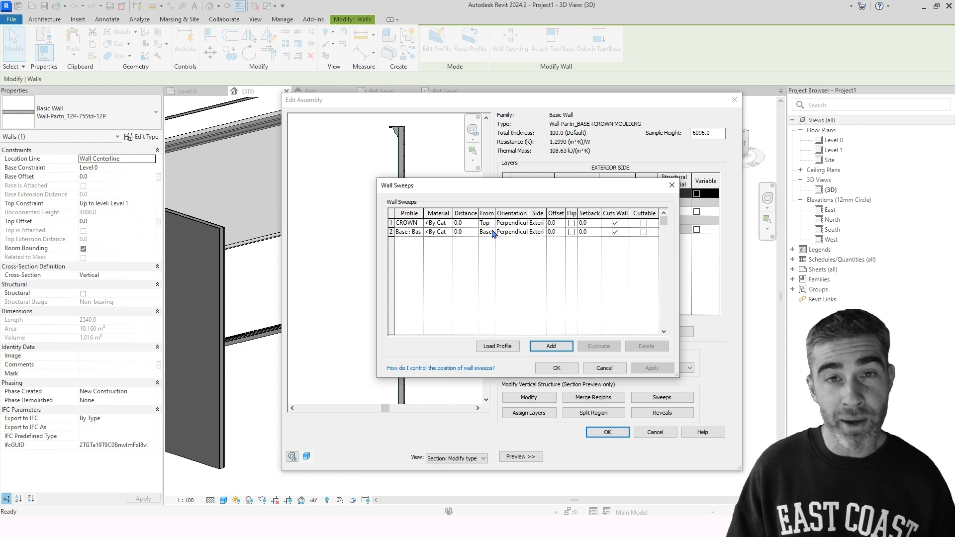
click(557, 368)
Accept the edited structure and apply the Wall-Partn_BASE+CROWN MOULDING type to the selected wall.
click(592, 431)
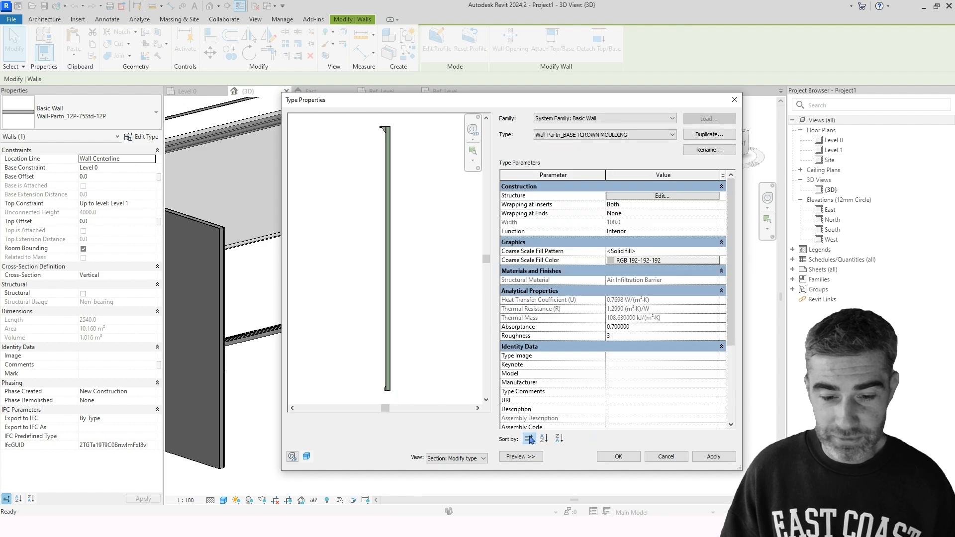
click(609, 457)
click(507, 458)
shift+middle_drag(541, 400, 519, 393)
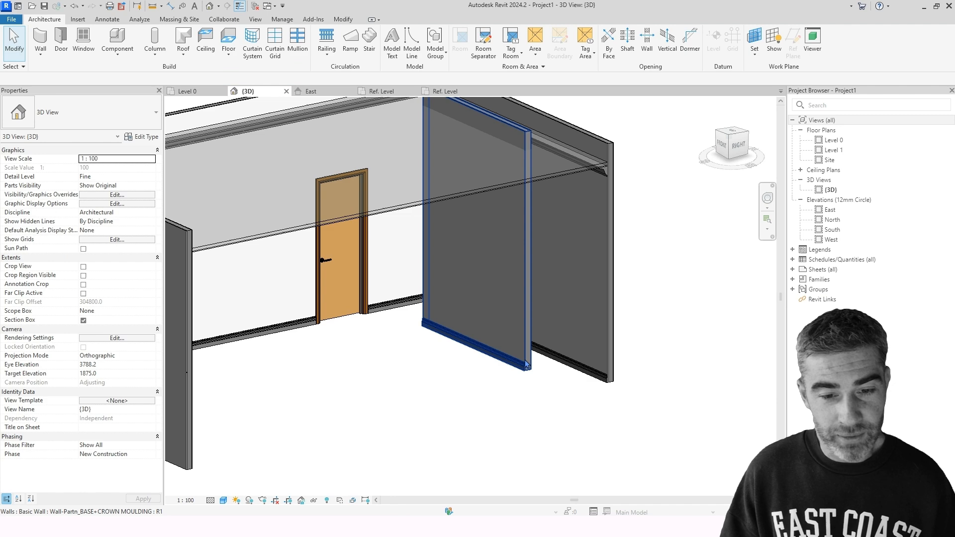
Move the freestanding wall in front of the door and delete it.
click(525, 361)
drag(503, 353, 404, 367)
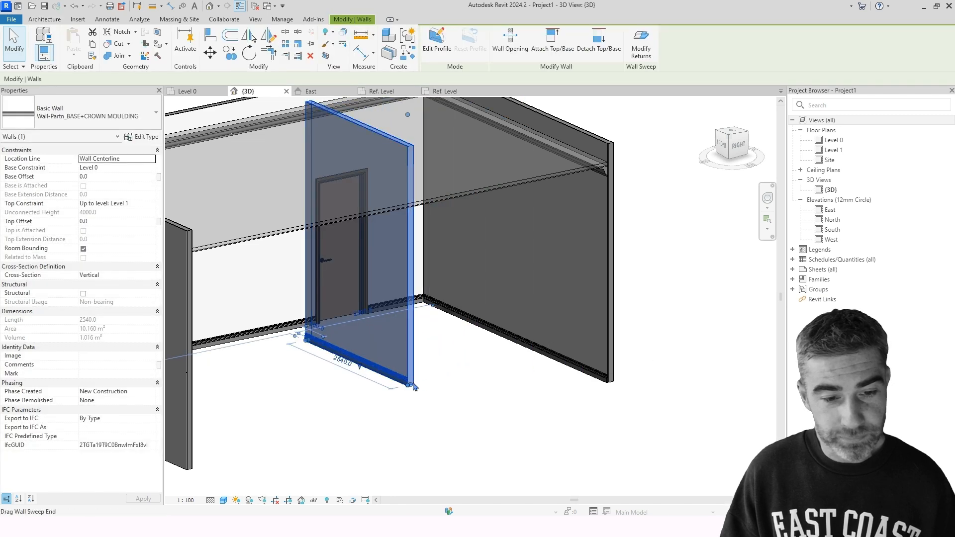
key(Escape)
click(415, 374)
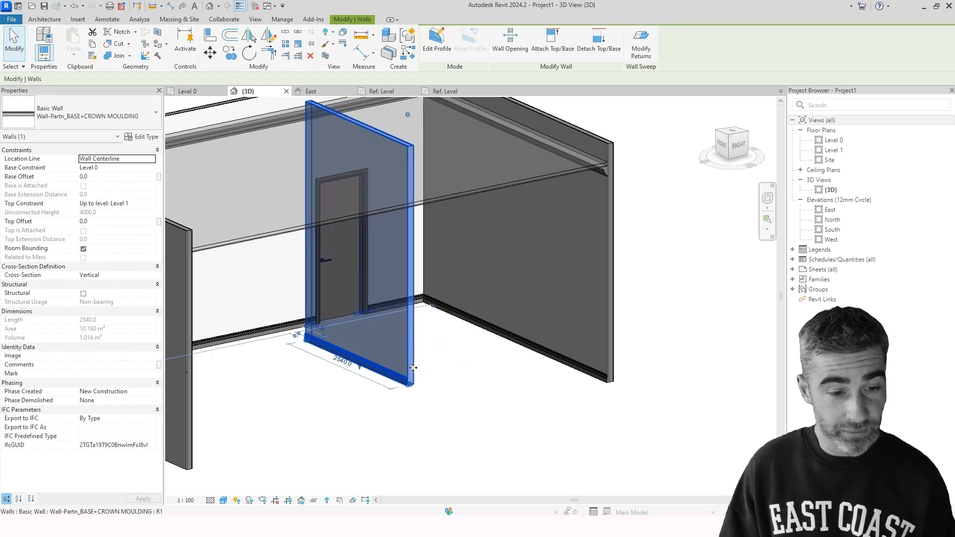
key(Delete)
Draw a freestanding Wall-Partn_BASE+CROWN MOULDING wall about 2460 mm long beside the door, from Level 0 up to Level 1.
key(w)
key(a)
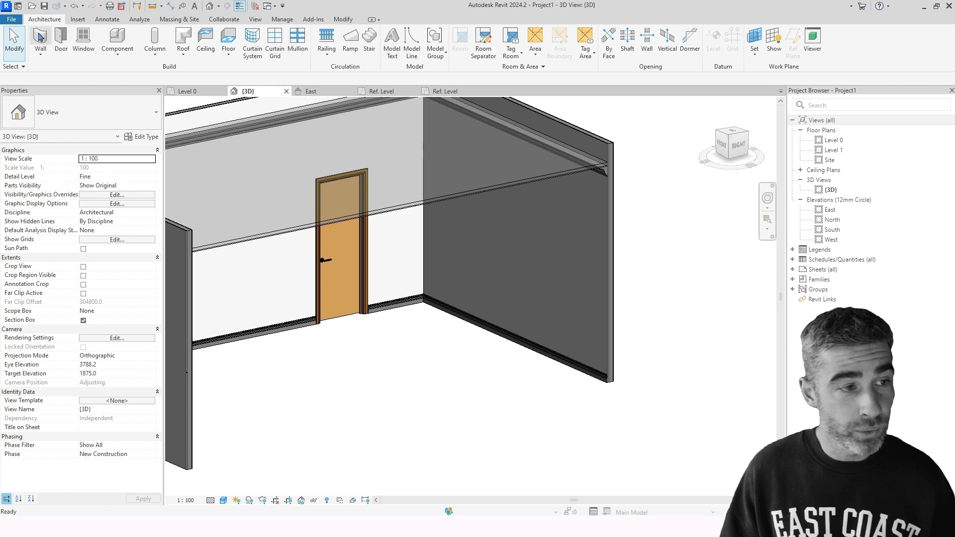
click(105, 116)
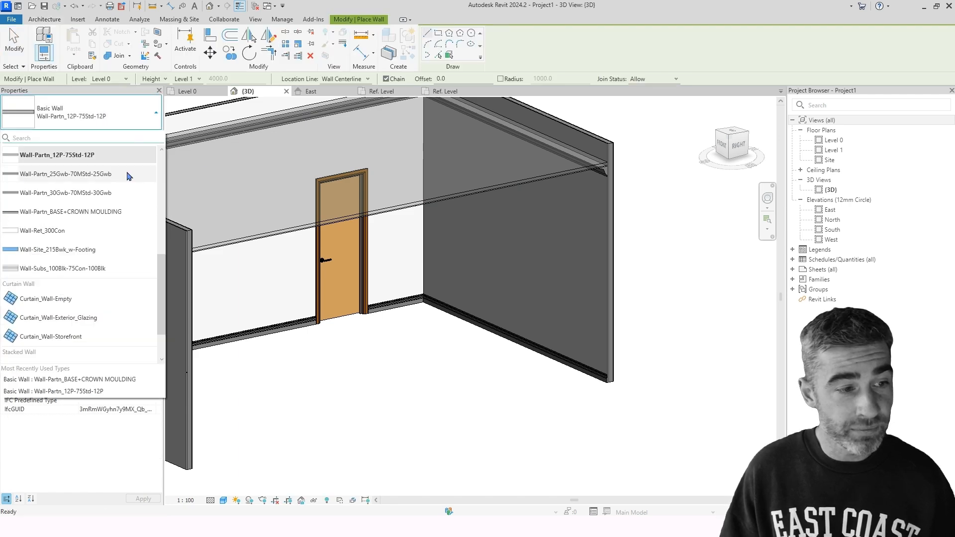
click(114, 212)
click(381, 325)
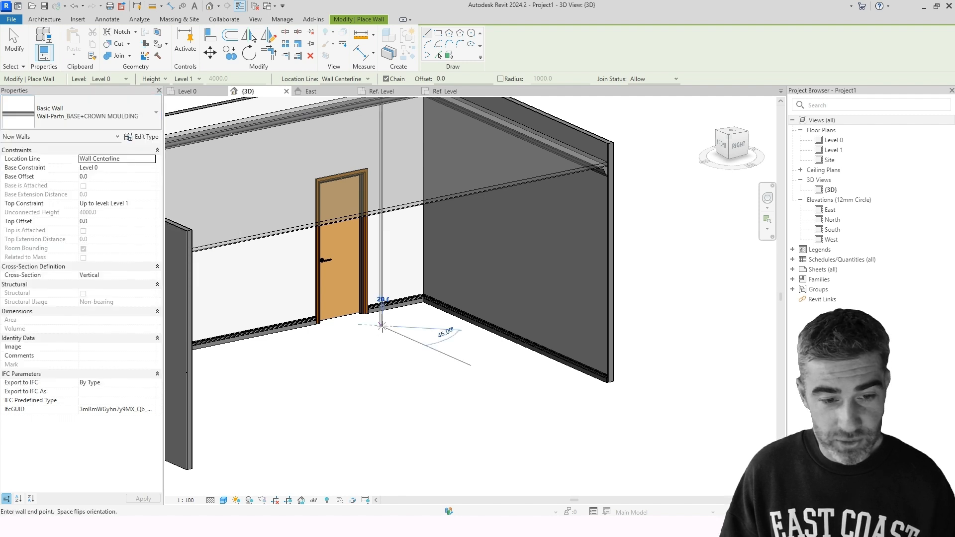
click(469, 371)
key(Escape)
key(Escape)
key(Escape)
Set the freestanding wall's top constraint to Unconnected.
shift+middle_drag(473, 364, 487, 270)
scroll(471, 402, up, 6)
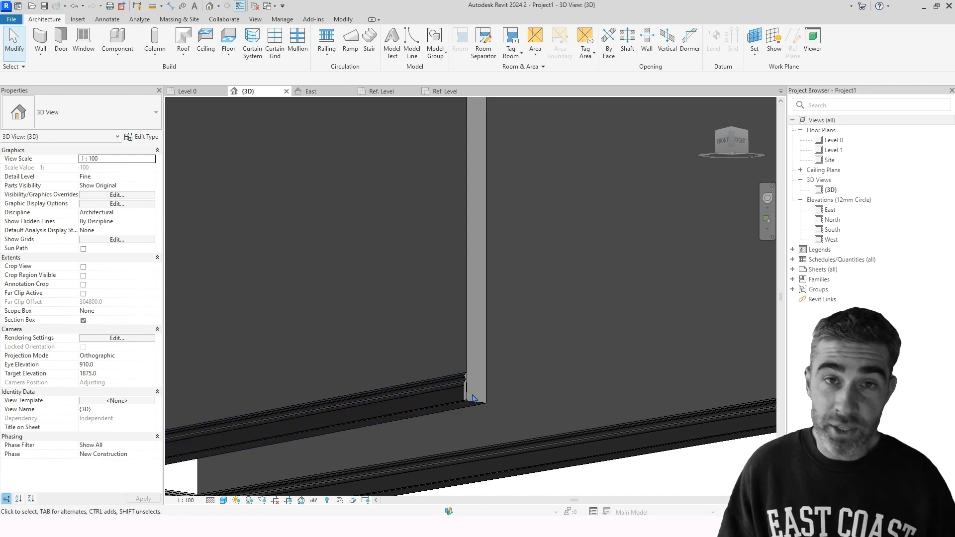
scroll(472, 397, down, 3)
shift+middle_drag(510, 284, 501, 362)
scroll(501, 363, down, 2)
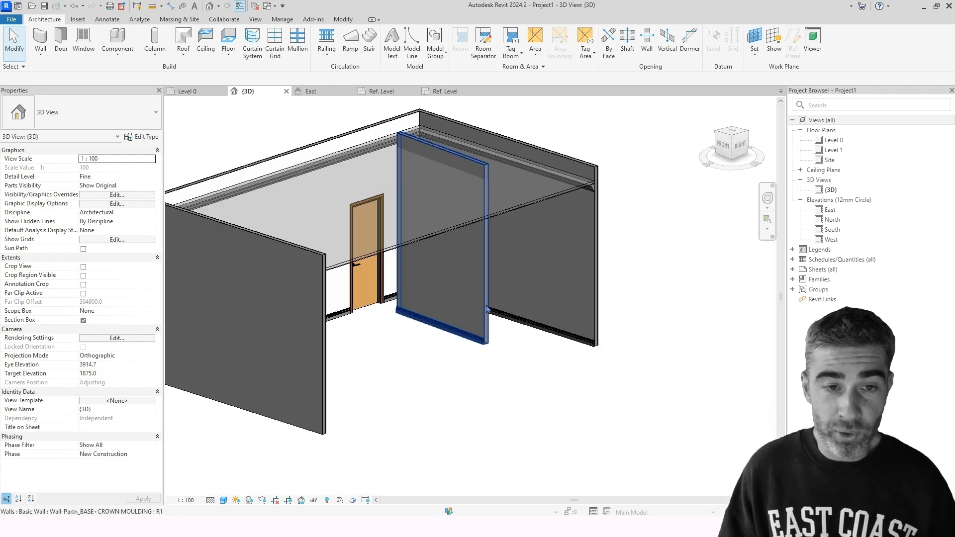
click(487, 308)
shift+middle_drag(487, 309, 470, 281)
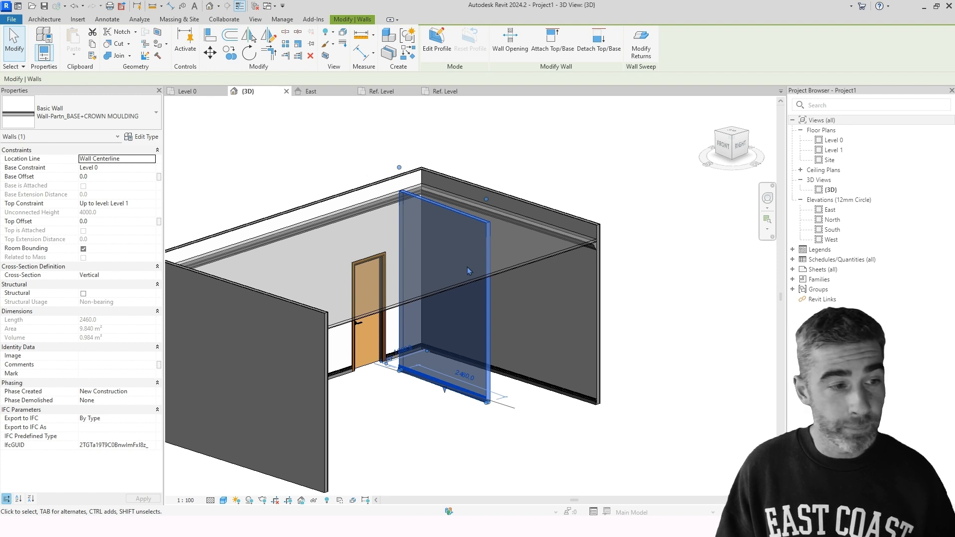
click(124, 204)
click(152, 203)
click(113, 215)
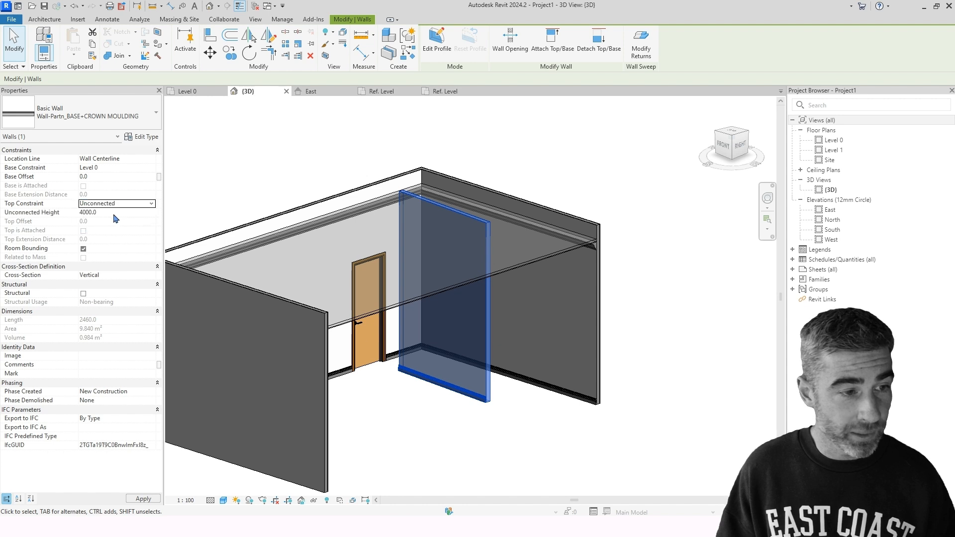
Set the freestanding wall's unconnected height to 2200 mm.
click(114, 213)
text(2600)
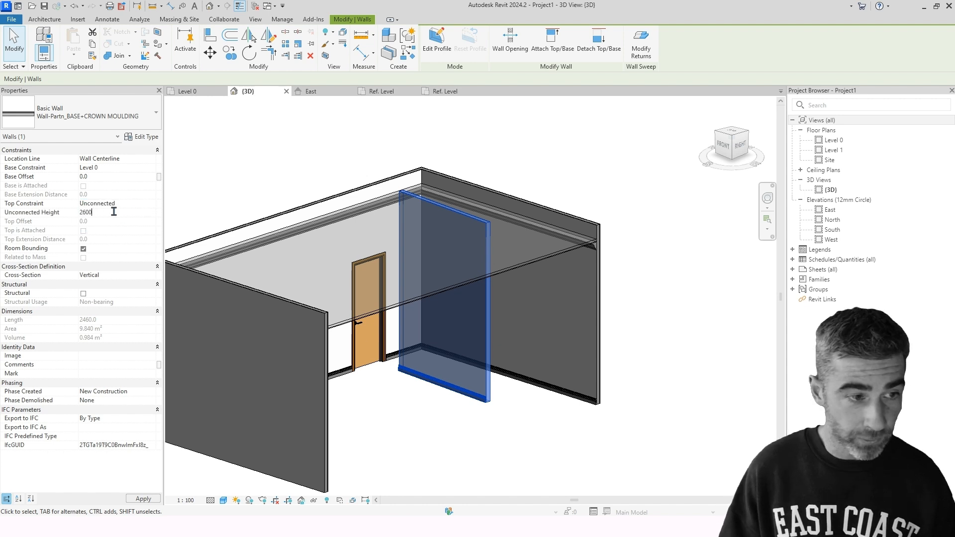
drag(101, 215, 80, 213)
text(2)
key(Return)
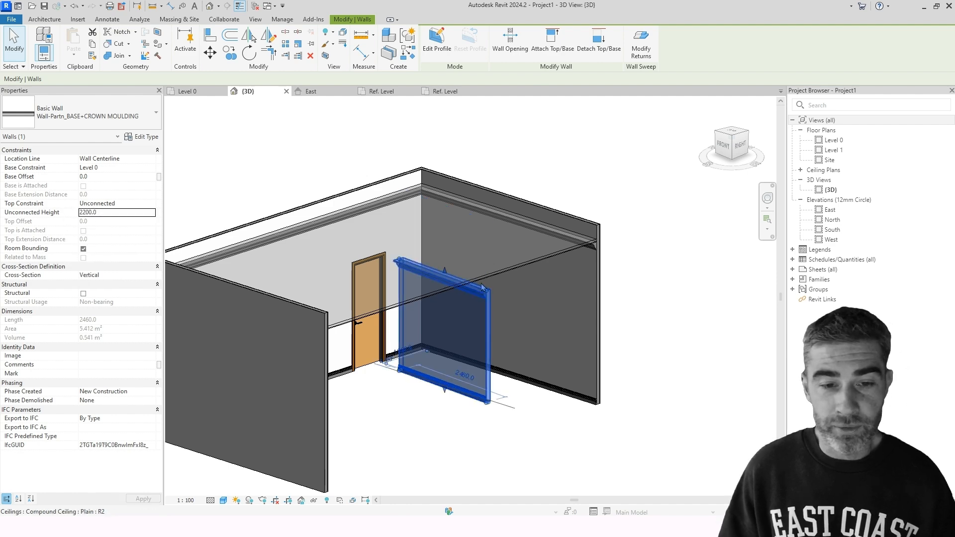
Stretch the top of the freestanding wall up to a height of about 3325 mm.
key(Escape)
scroll(472, 344, up, 3)
shift+middle_drag(481, 342, 445, 245)
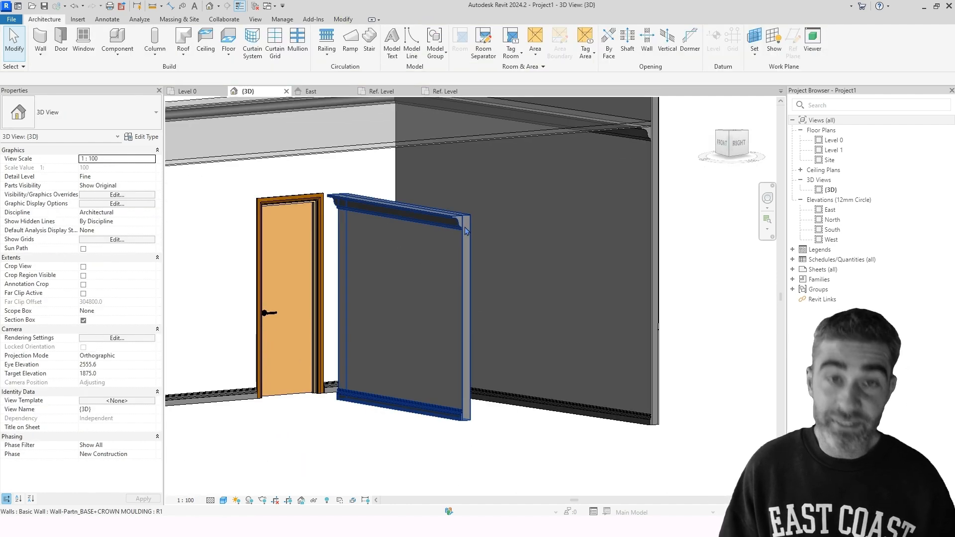
click(446, 246)
drag(405, 201, 414, 97)
key(Escape)
Move the room's separate crown moulding sweep down to about 2780 mm above Level 0.
scroll(444, 269, down, 3)
shift+middle_drag(461, 276, 446, 273)
scroll(482, 202, up, 2)
scroll(434, 179, up, 2)
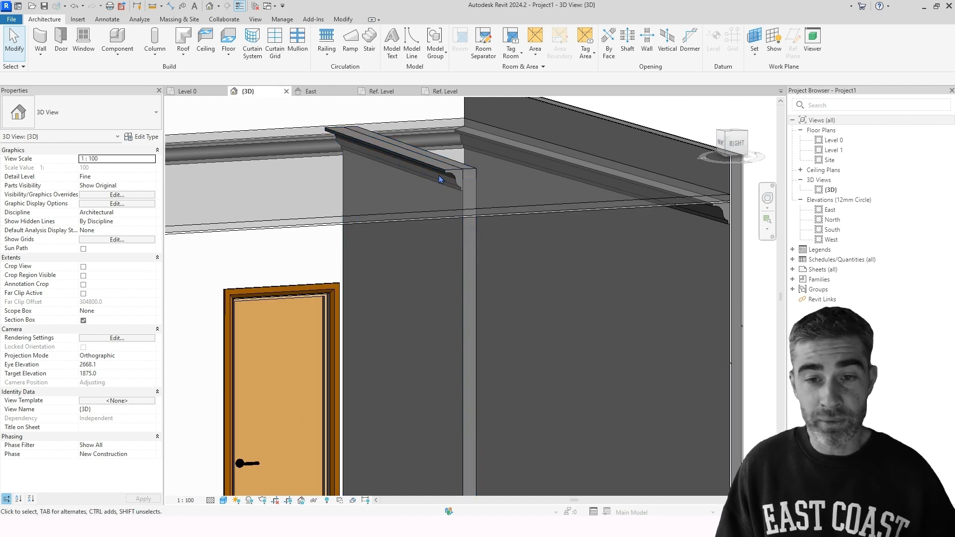
scroll(439, 179, down, 3)
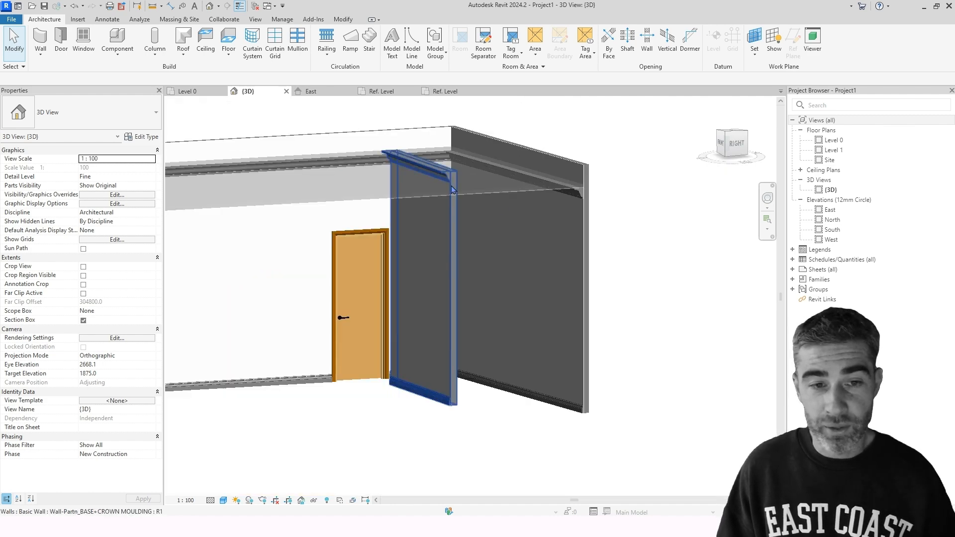
click(574, 190)
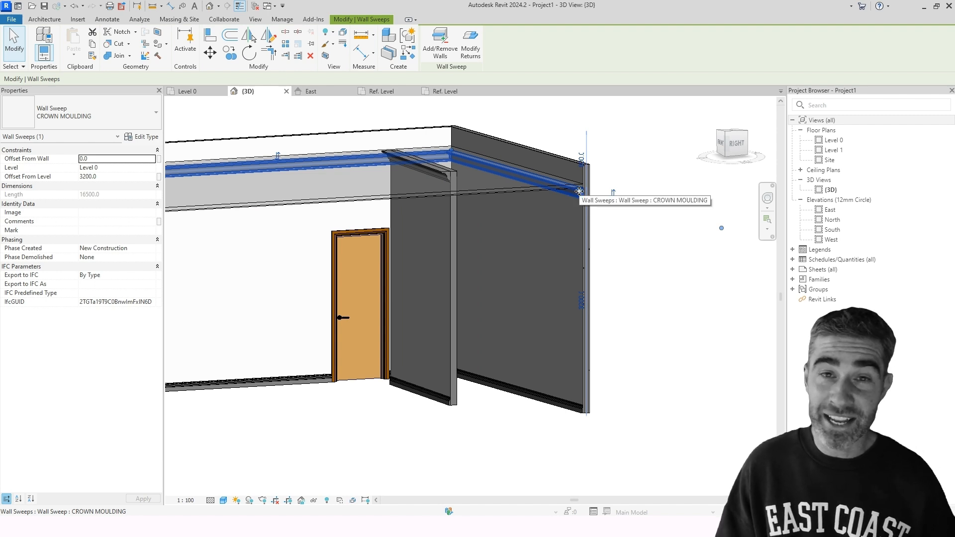
drag(579, 191, 580, 219)
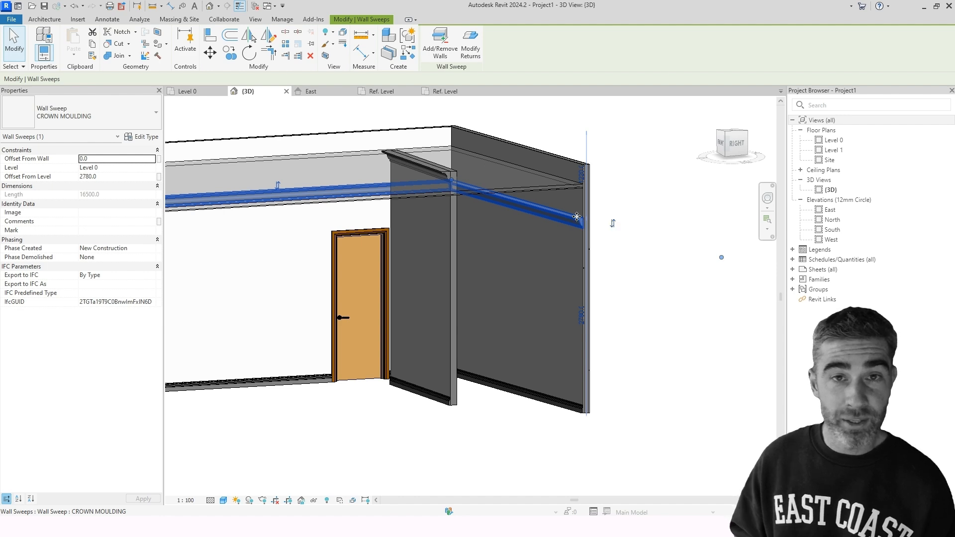
key(Escape)
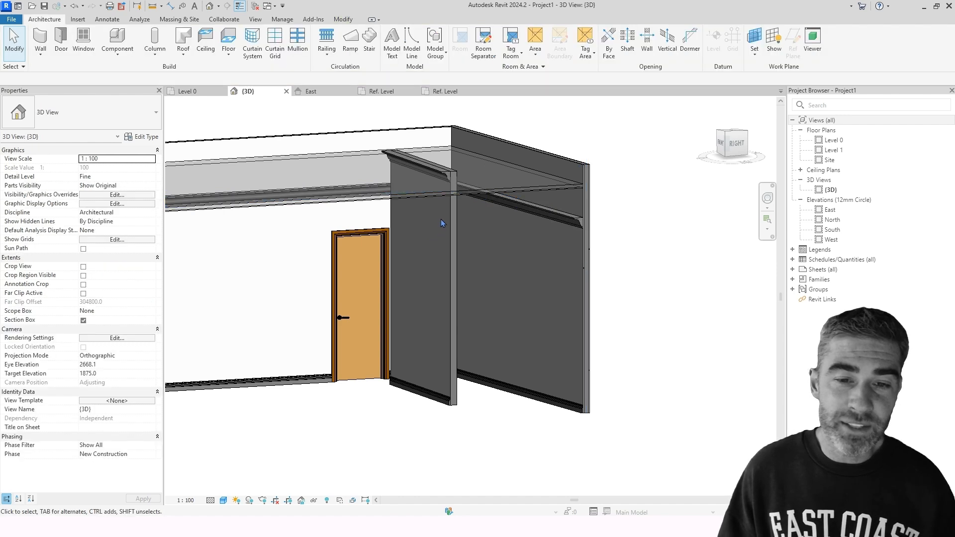
Lower the top of the freestanding wall to a height of about 2674 mm and select the room's crown moulding sweep.
click(444, 219)
scroll(423, 194, up, 3)
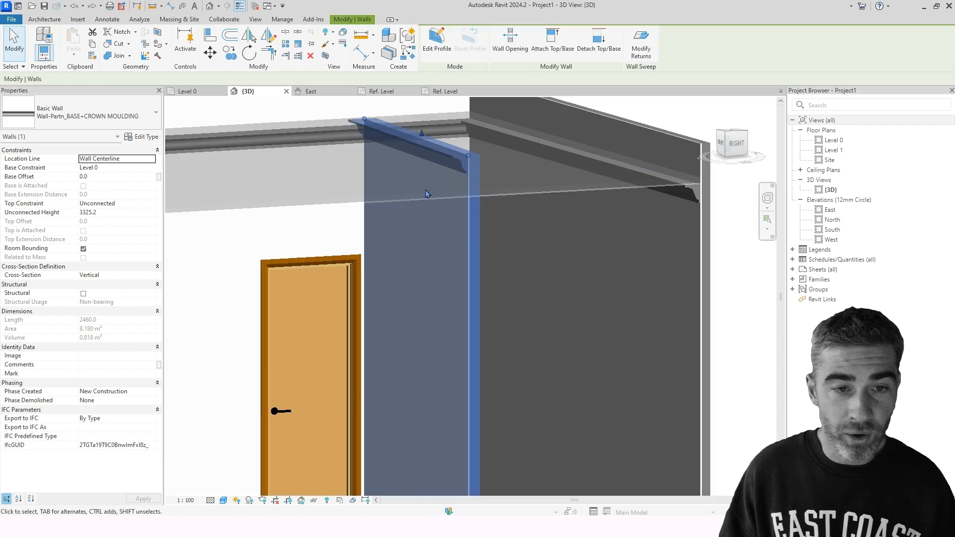
drag(420, 194, 417, 217)
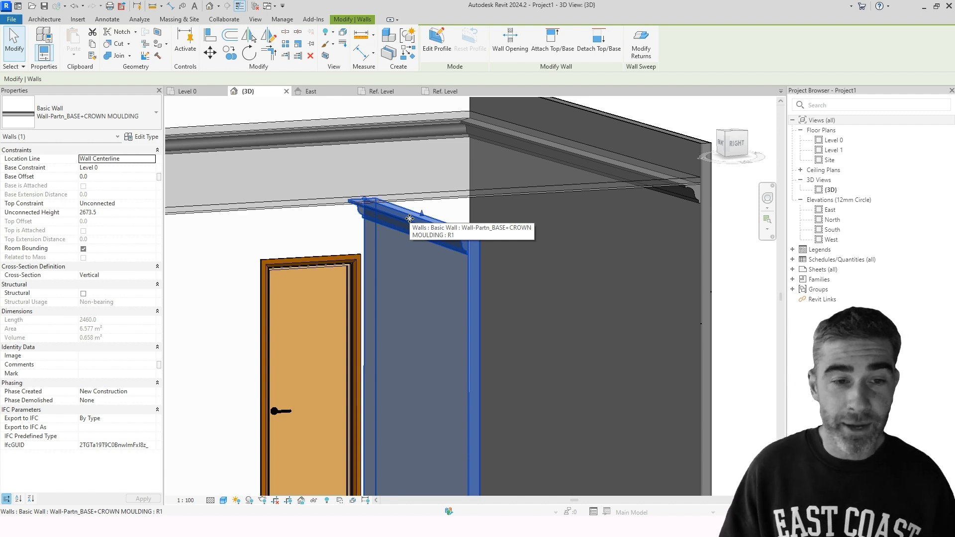
middle_drag(448, 260, 443, 246)
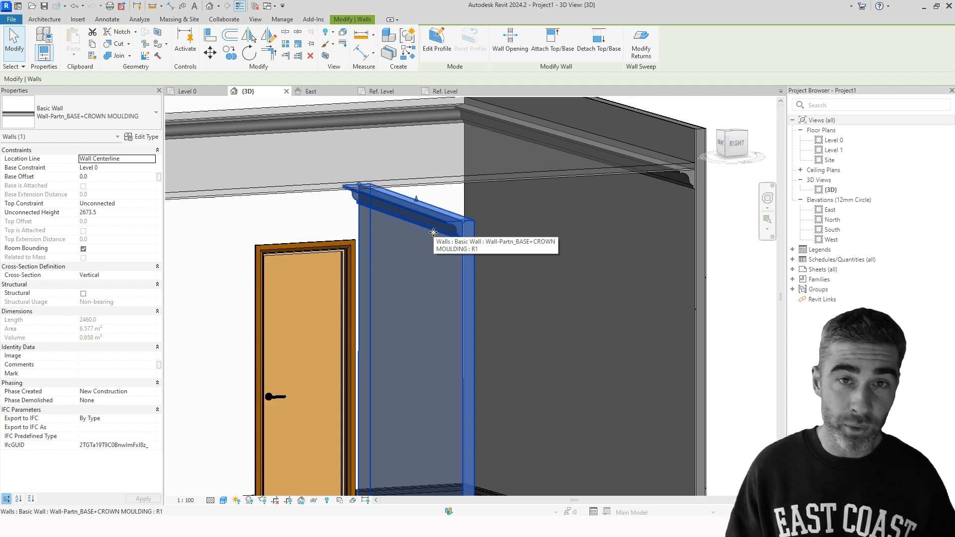
key(Escape)
scroll(300, 185, down, 3)
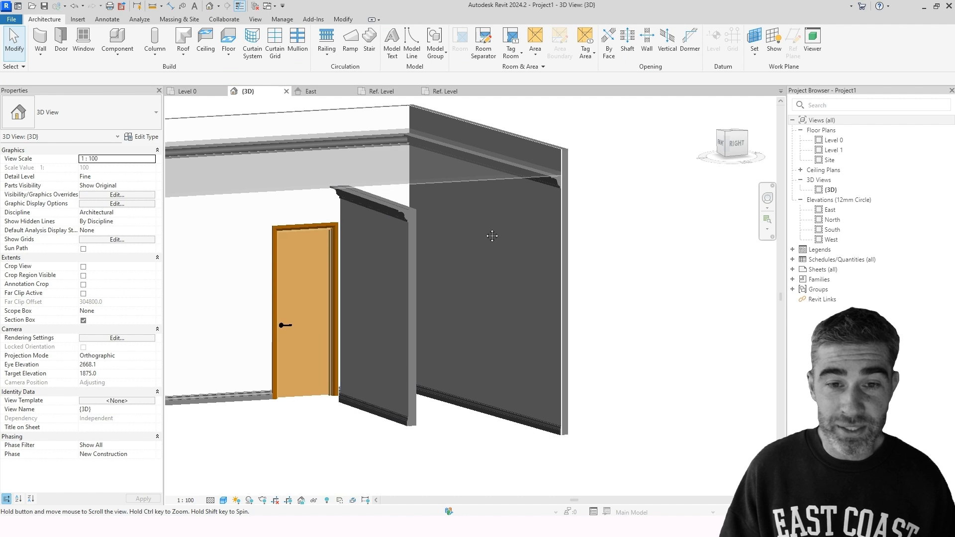
click(544, 179)
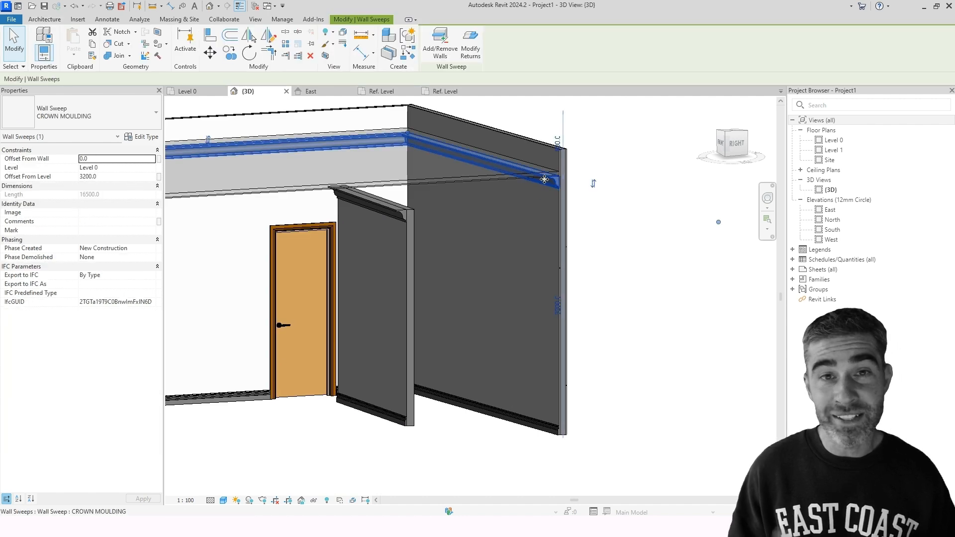